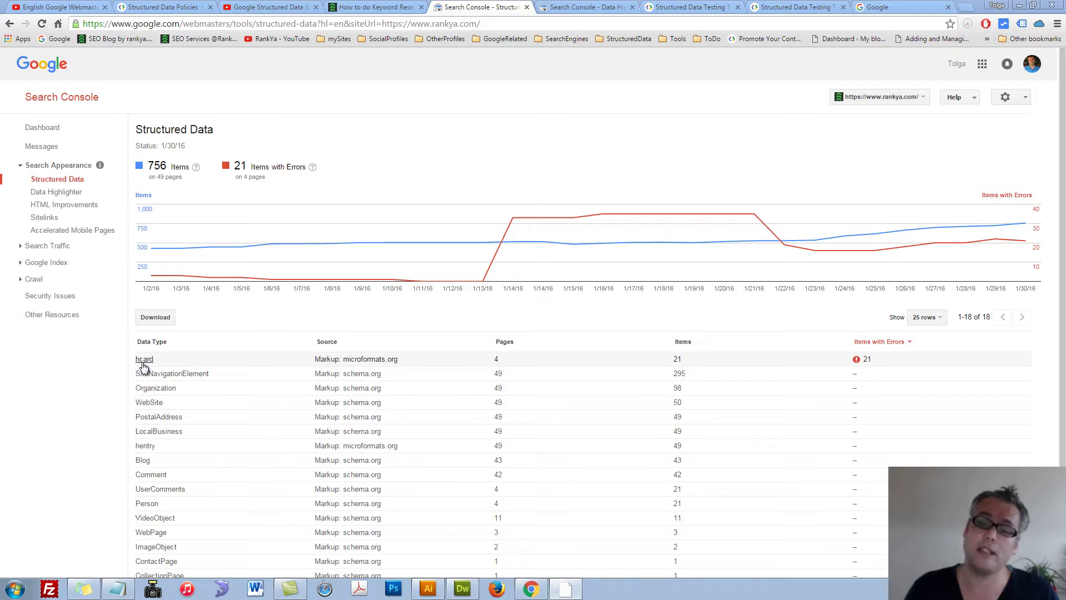
Open the hcard error details in the Structured Data report
{"action": "left_click", "coordinate": [143, 366]}
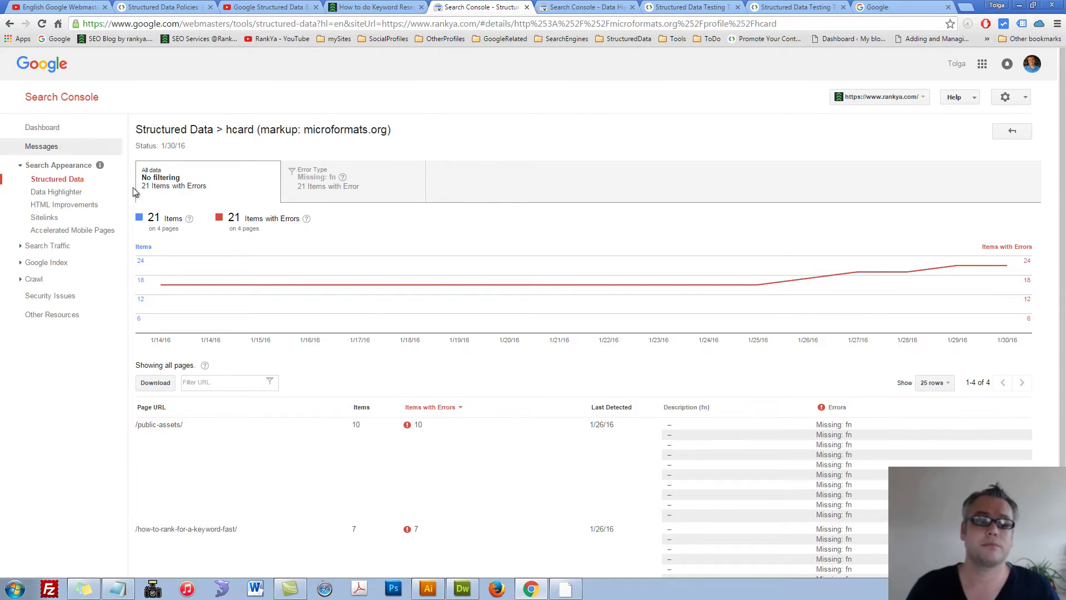
Open the Data Highlighter and copy the address of the "How to do Keyword Research in 2016" post
{"action": "left_click", "coordinate": [56, 192]}
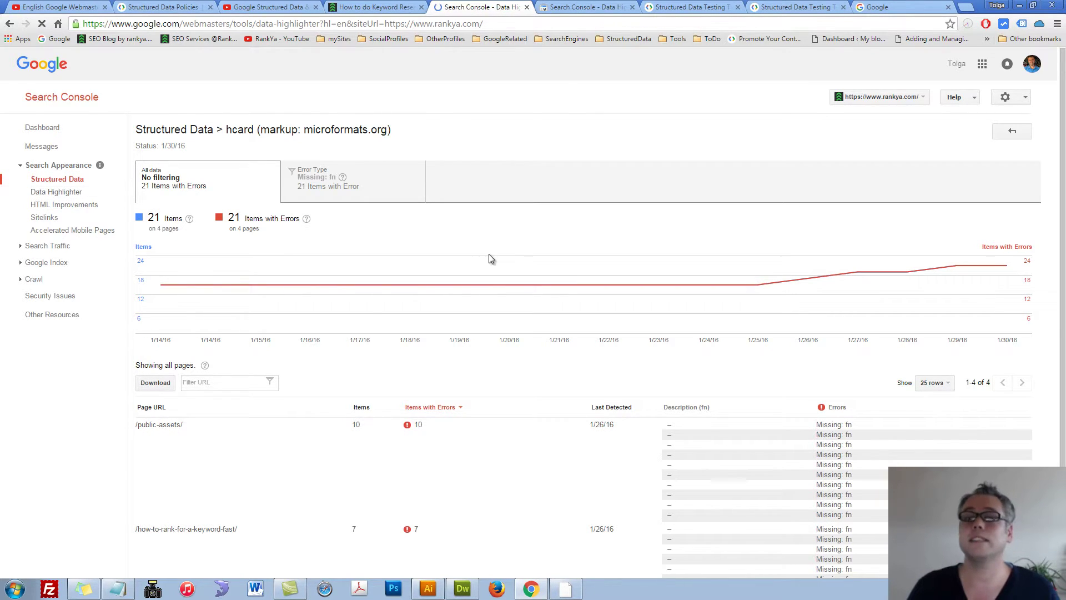
{"action": "left_click", "coordinate": [366, 7]}
{"action": "right_click", "coordinate": [217, 26]}
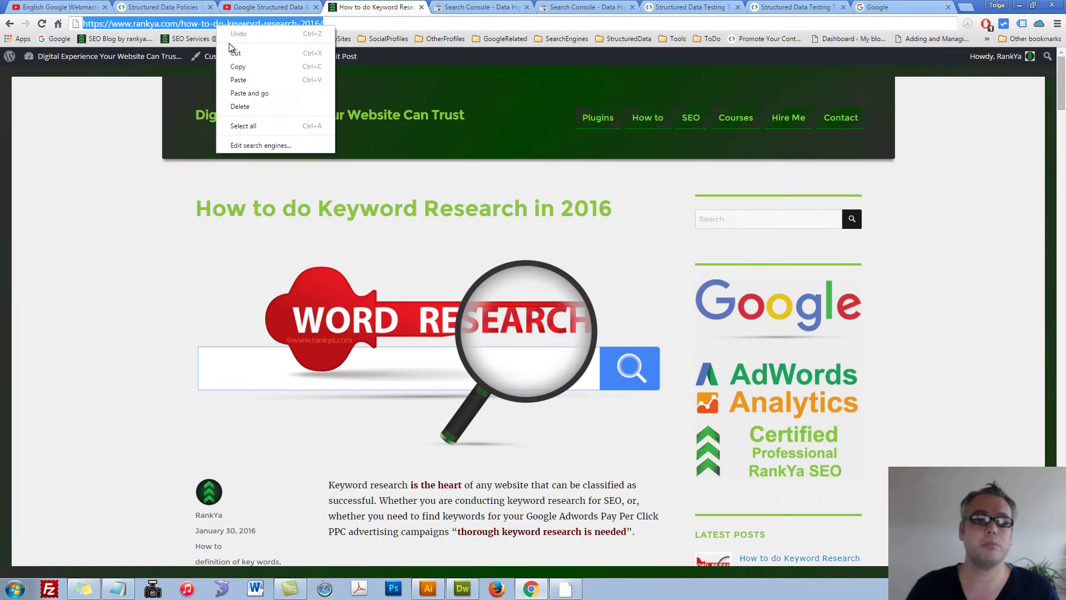
{"action": "left_click", "coordinate": [244, 70]}
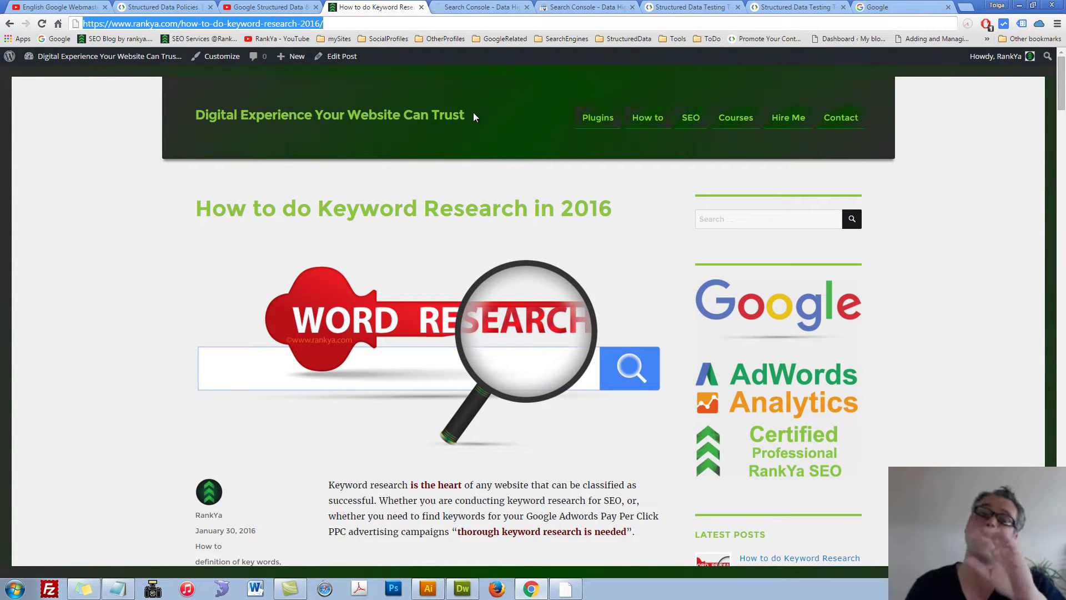
Start highlighting and enter the copied keyword research post address as the URL of a typical page
{"action": "left_click", "coordinate": [476, 10]}
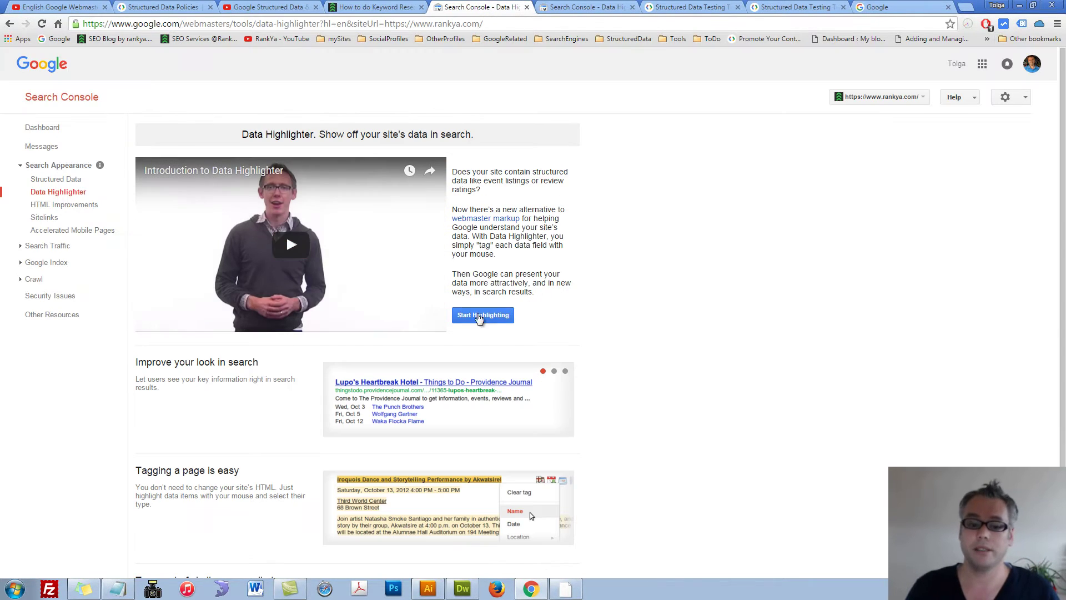
{"action": "left_click", "coordinate": [482, 315]}
{"action": "left_click", "coordinate": [440, 284]}
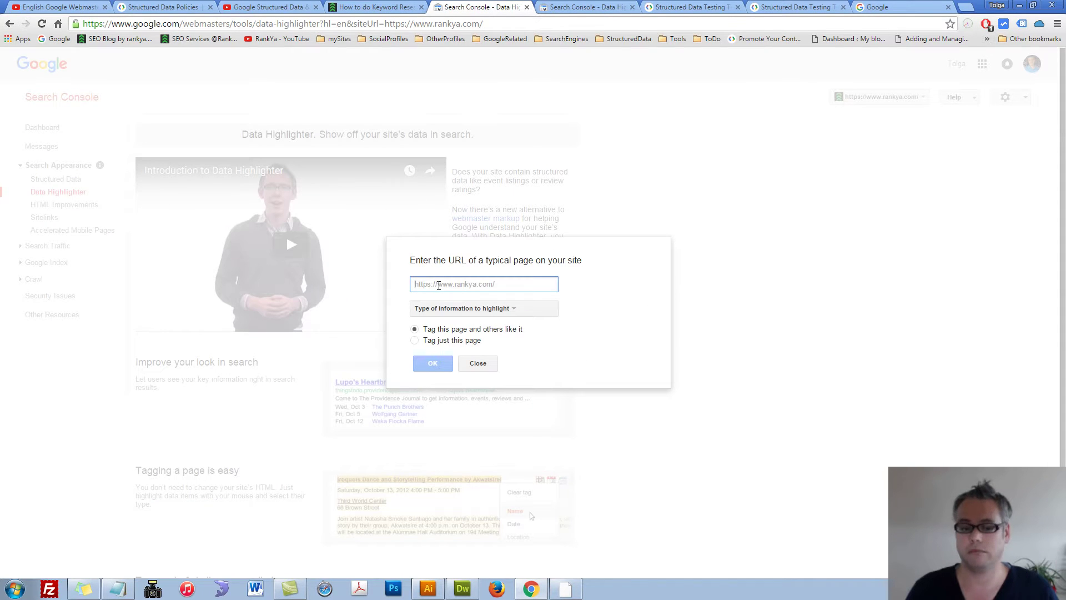
{"action": "key", "text": "ctrl+v"}
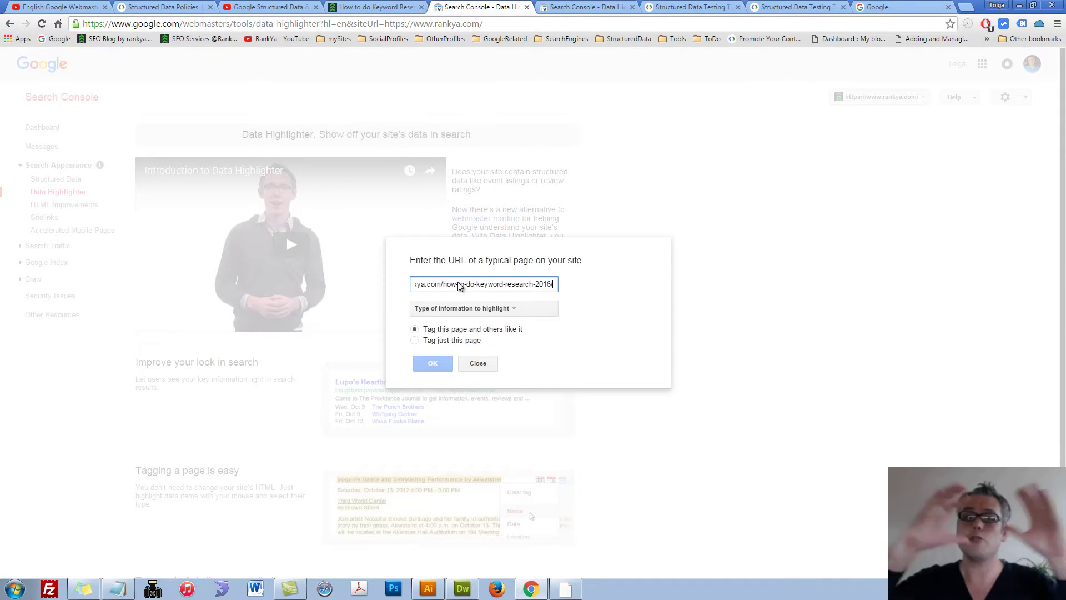
{"action": "left_click", "coordinate": [377, 8]}
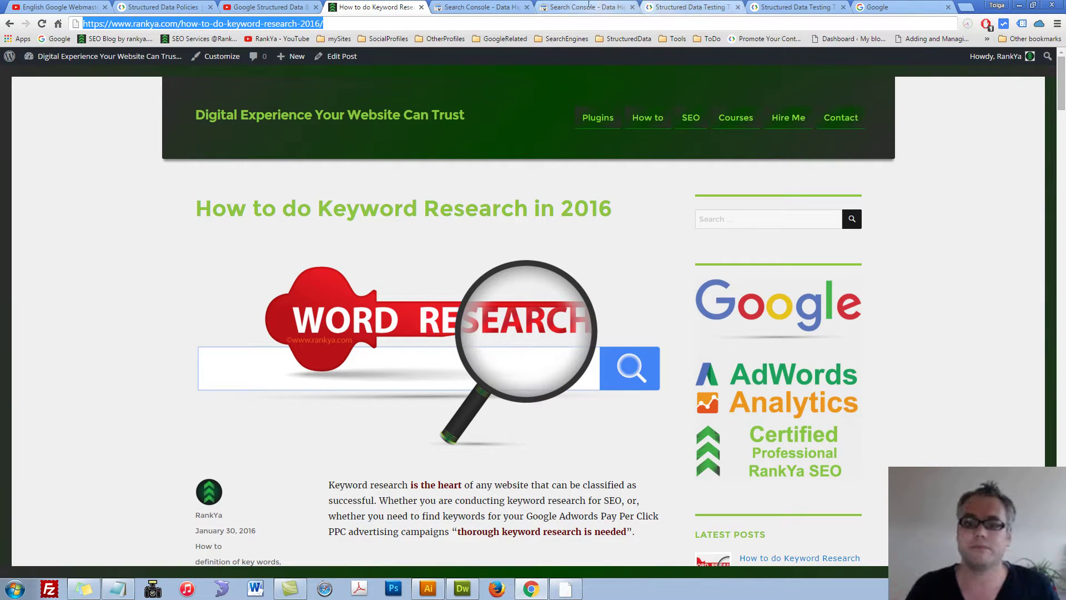
{"action": "left_click", "coordinate": [489, 7]}
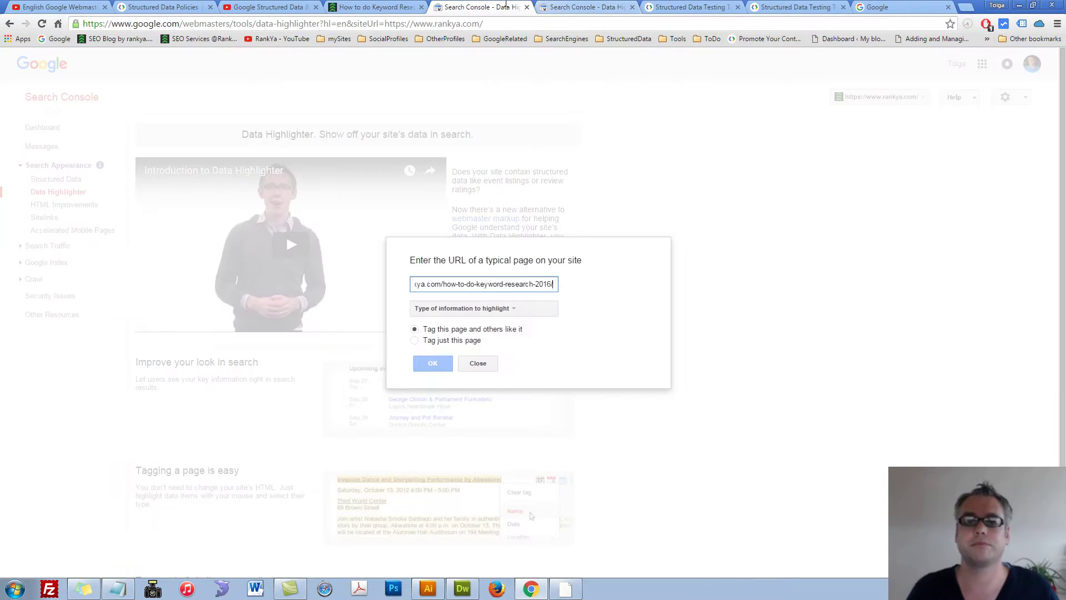
Choose Articles as the type of information to highlight and try to submit the keyword research page
{"action": "triple_click", "coordinate": [447, 285]}
{"action": "left_click", "coordinate": [497, 312]}
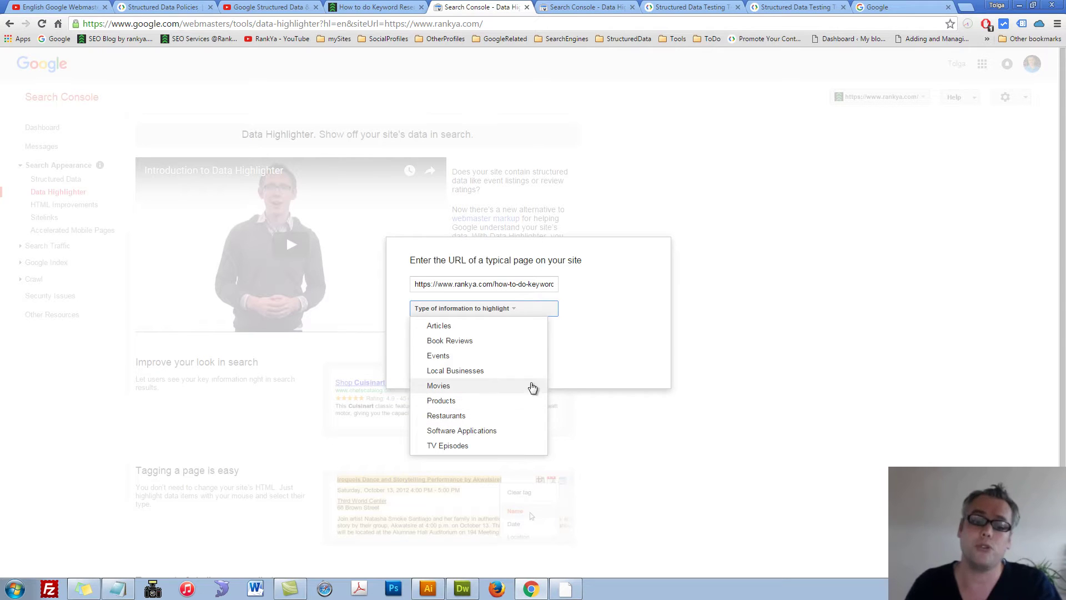
{"action": "left_click", "coordinate": [440, 326]}
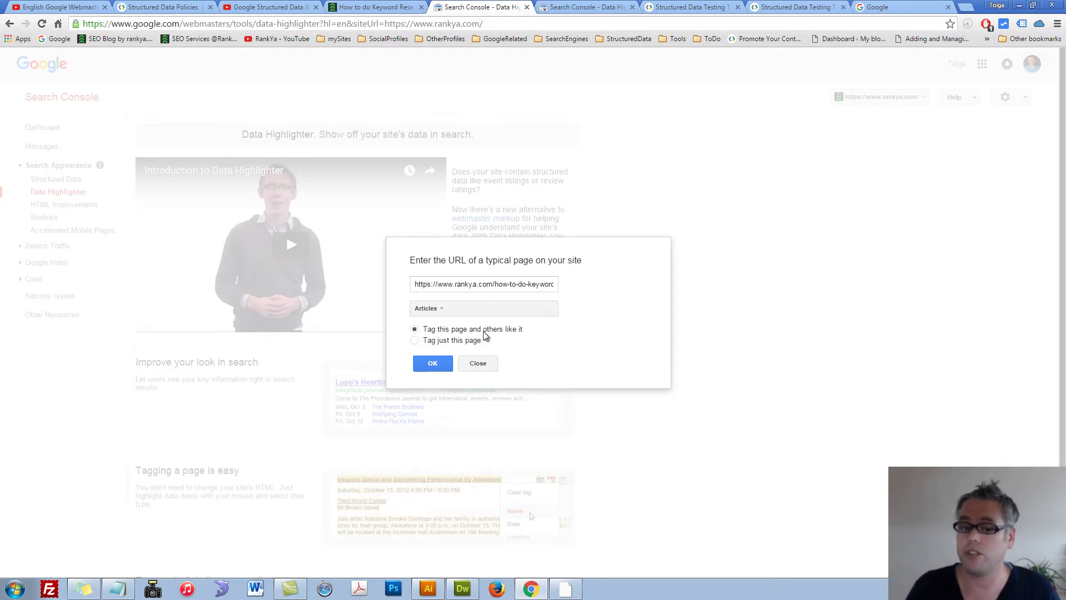
{"action": "left_click", "coordinate": [370, 7]}
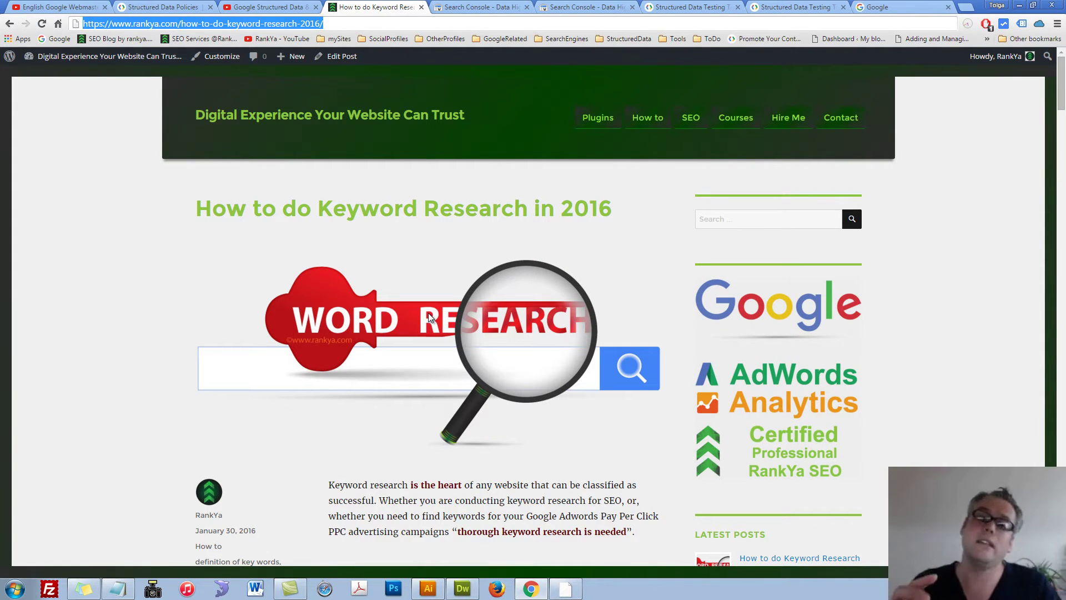
{"action": "left_click", "coordinate": [493, 9]}
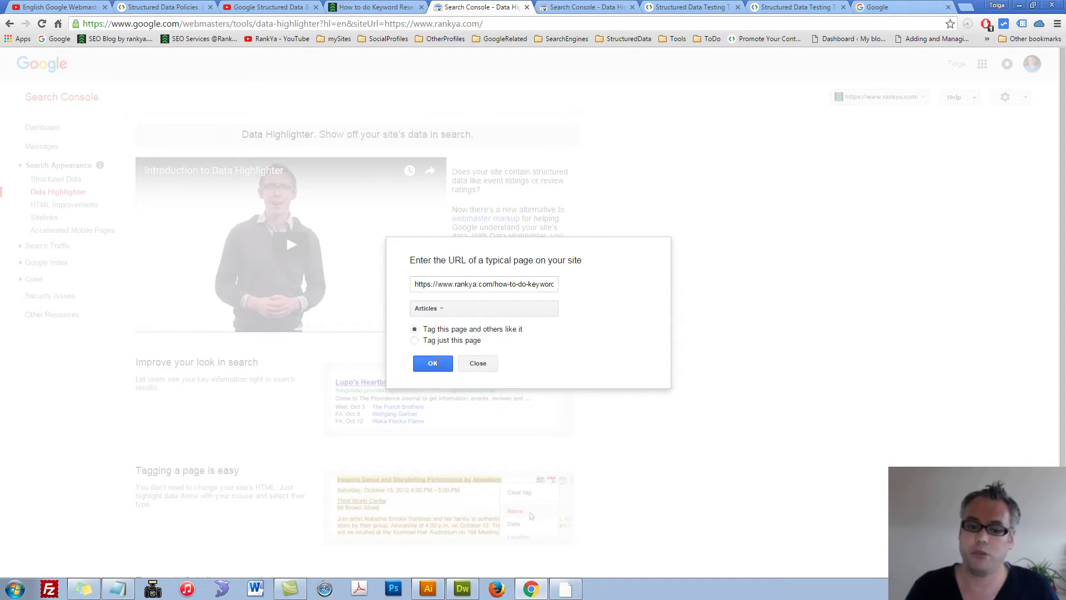
{"action": "left_click", "coordinate": [436, 362]}
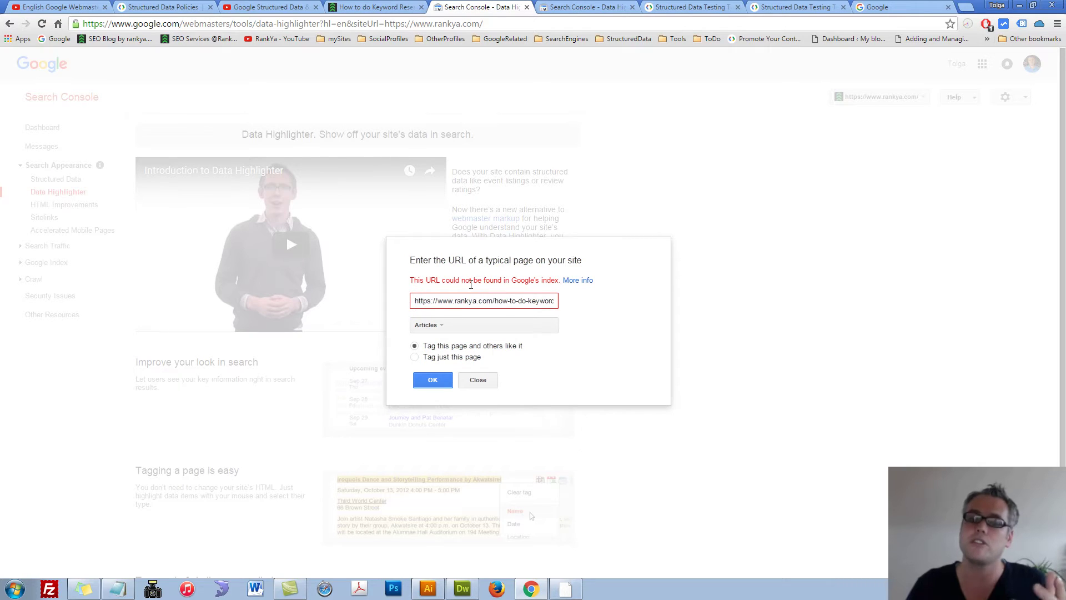
{"action": "left_click_drag", "start_coordinate": [470, 284], "coordinate": [515, 284]}
{"action": "left_click", "coordinate": [514, 284]}
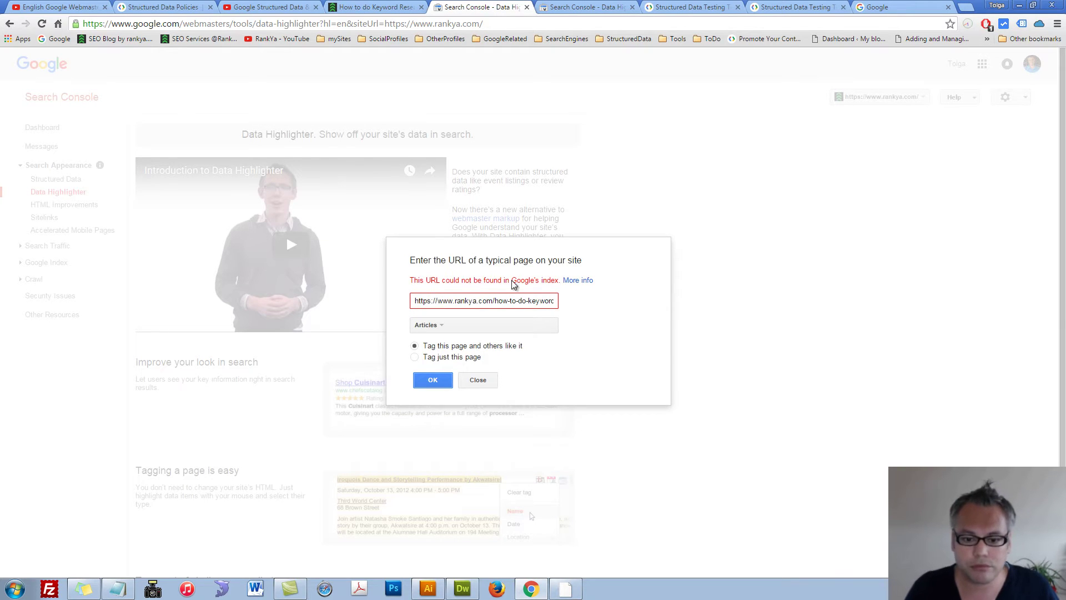
Go to page 4 of the blog's SEO category and open the "How to Rank for a Keyword Fast" post
{"action": "left_click", "coordinate": [369, 7]}
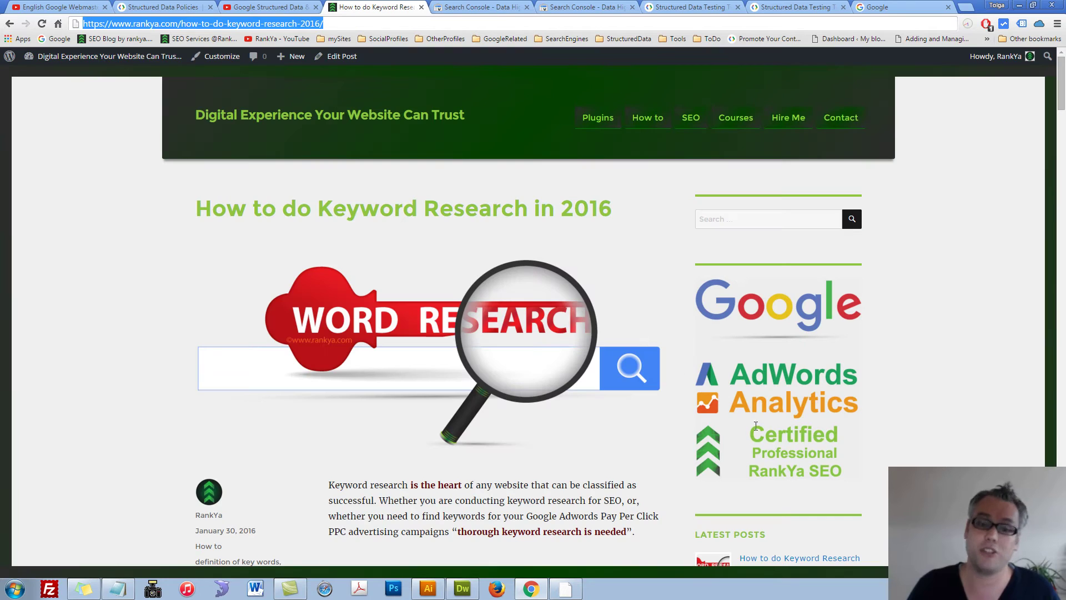
{"action": "scroll", "coordinate": [756, 426], "scroll_direction": "down", "scroll_amount": 8}
{"action": "scroll", "coordinate": [490, 354], "scroll_direction": "up", "scroll_amount": 7}
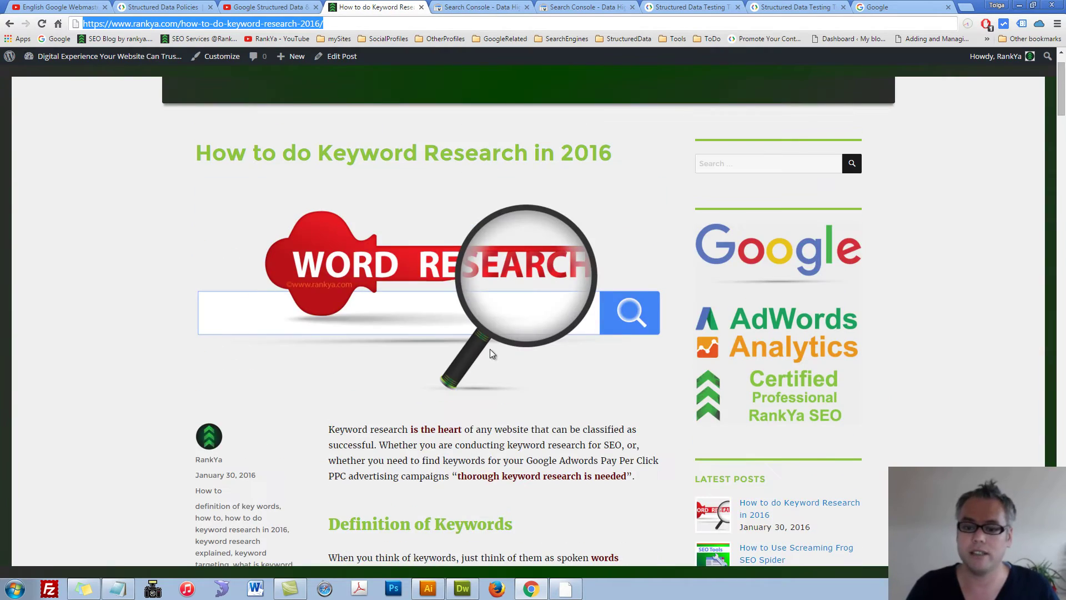
{"action": "scroll", "coordinate": [490, 349], "scroll_direction": "down", "scroll_amount": 6}
{"action": "scroll", "coordinate": [490, 352], "scroll_direction": "up", "scroll_amount": 7}
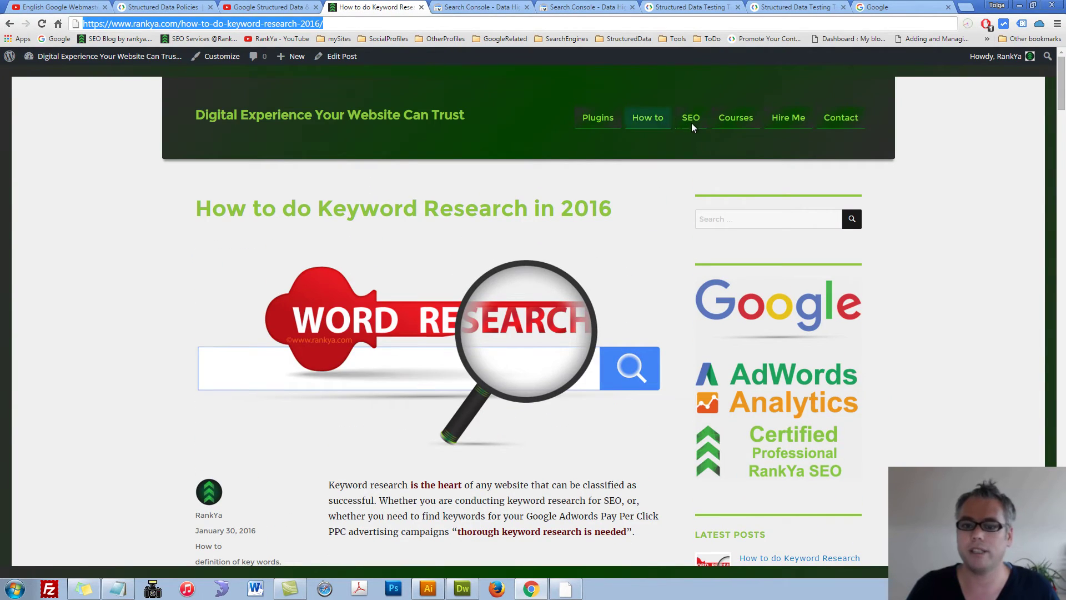
{"action": "left_click", "coordinate": [692, 122]}
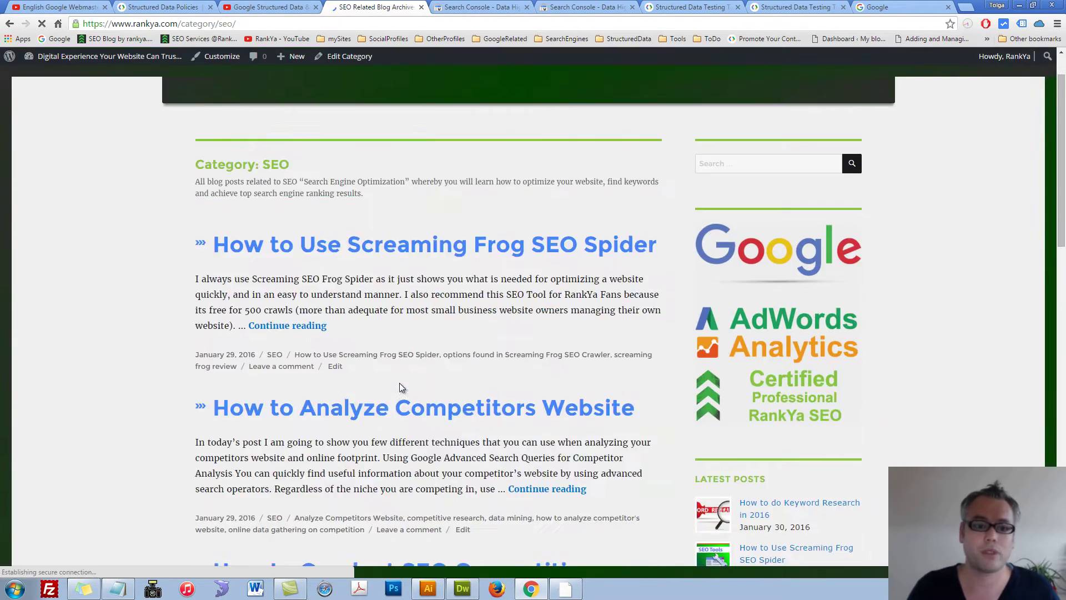
{"action": "scroll", "coordinate": [399, 387], "scroll_direction": "down", "scroll_amount": 11}
{"action": "scroll", "coordinate": [392, 422], "scroll_direction": "down", "scroll_amount": 3}
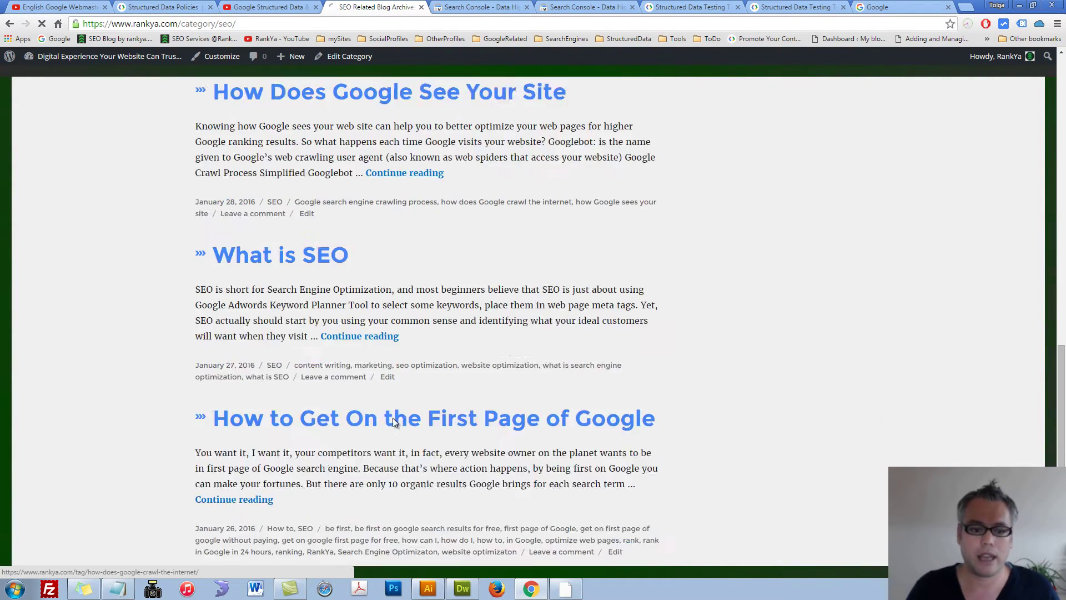
{"action": "scroll", "coordinate": [392, 422], "scroll_direction": "down", "scroll_amount": 3}
{"action": "left_click", "coordinate": [277, 427]}
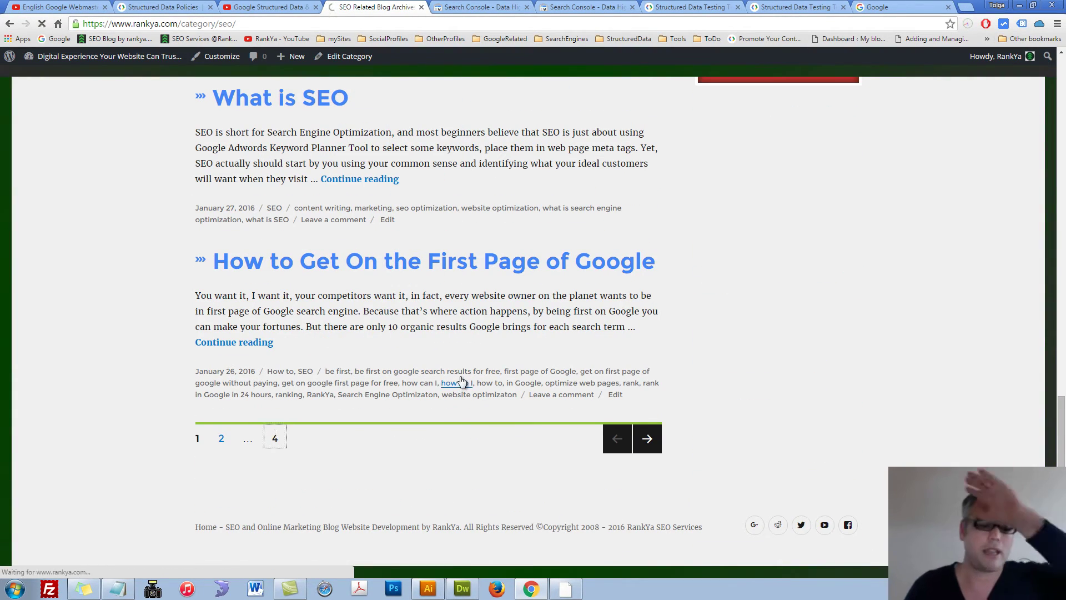
{"action": "left_click_drag", "start_coordinate": [461, 303], "coordinate": [700, 207]}
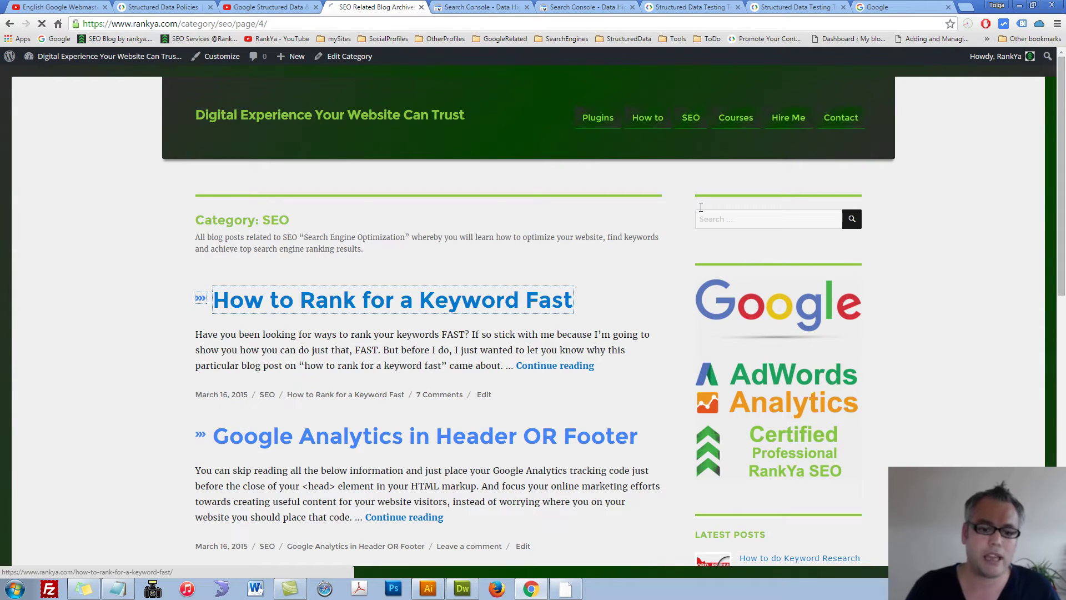
Replace the Data Highlighter's page URL with the address of the "How to Rank for a Keyword Fast" post and submit it
{"action": "left_click", "coordinate": [229, 25]}
{"action": "right_click", "coordinate": [229, 25]}
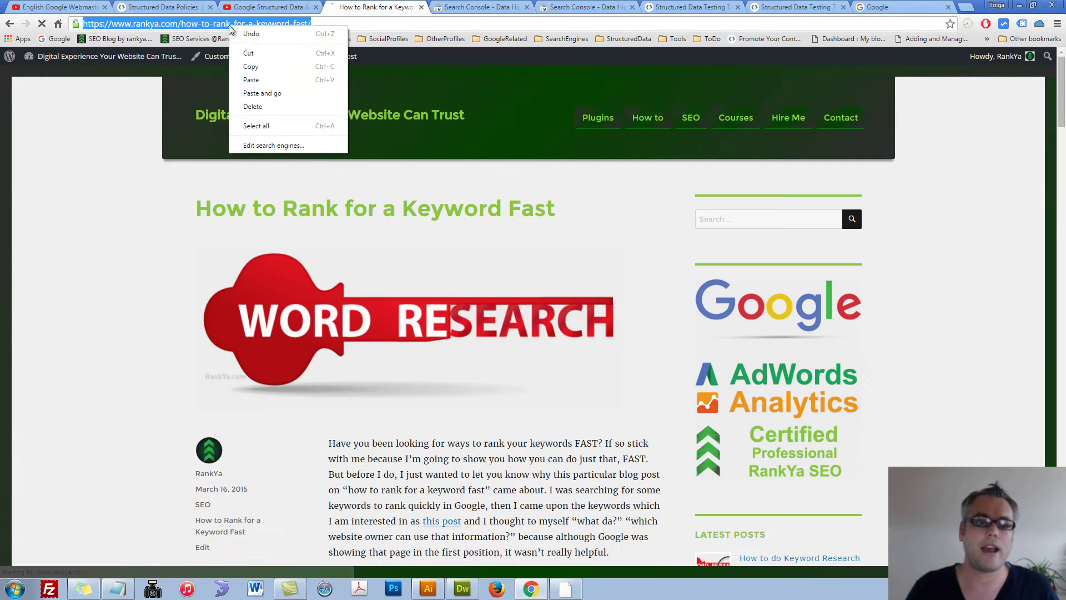
{"action": "left_click", "coordinate": [253, 67]}
{"action": "key", "text": "ctrl+Tab"}
{"action": "key", "text": "ctrl+Tab"}
{"action": "key", "text": "ctrl+Tab"}
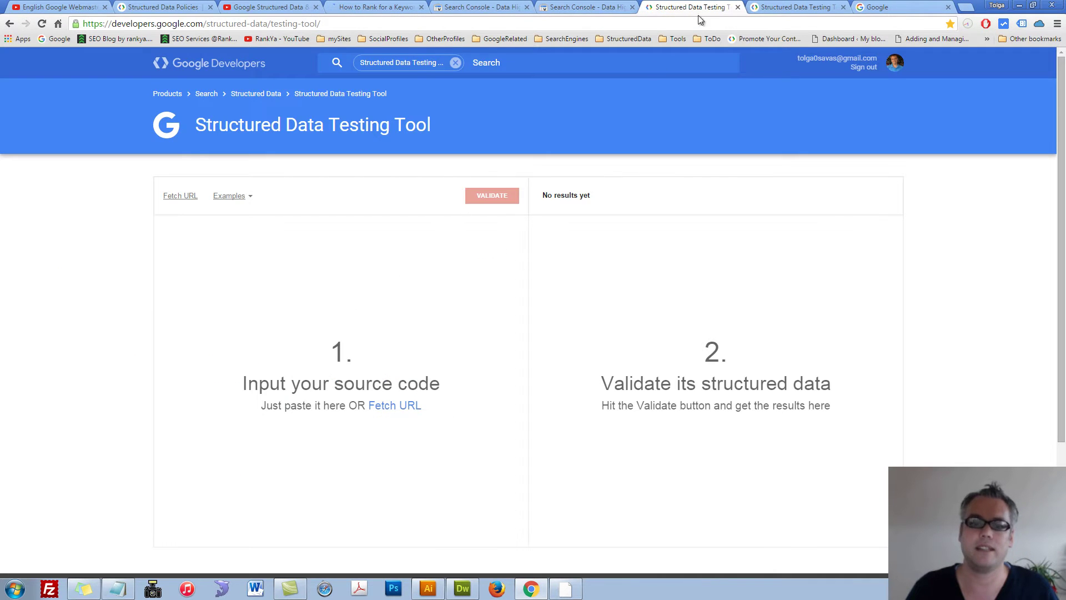
{"action": "key", "text": "ctrl+shift+Tab"}
{"action": "key", "text": "ctrl+shift+Tab"}
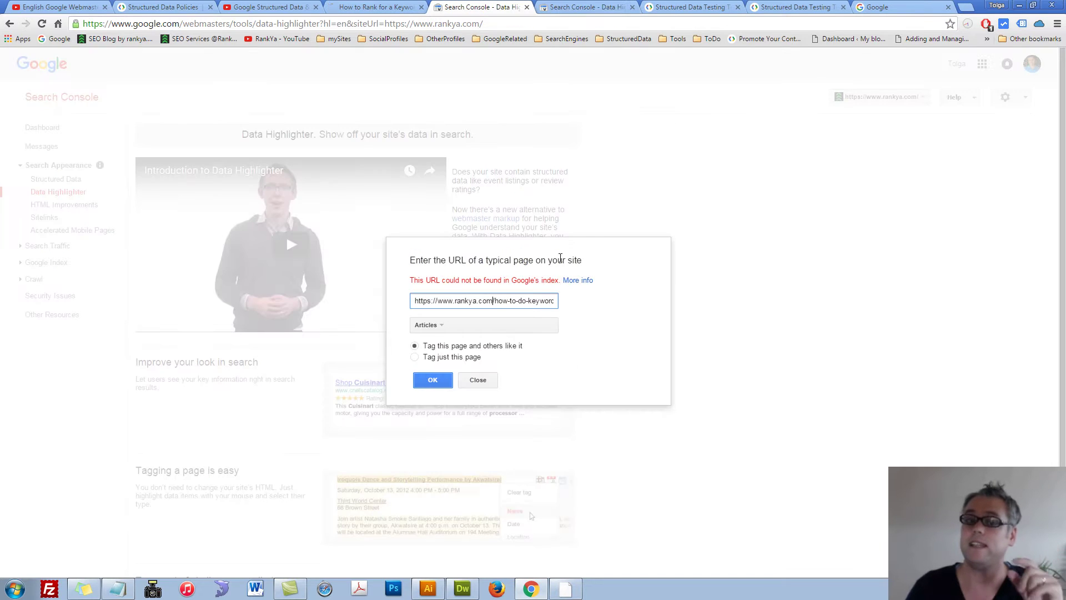
{"action": "triple_click", "coordinate": [458, 300]}
{"action": "key", "text": "ctrl+v"}
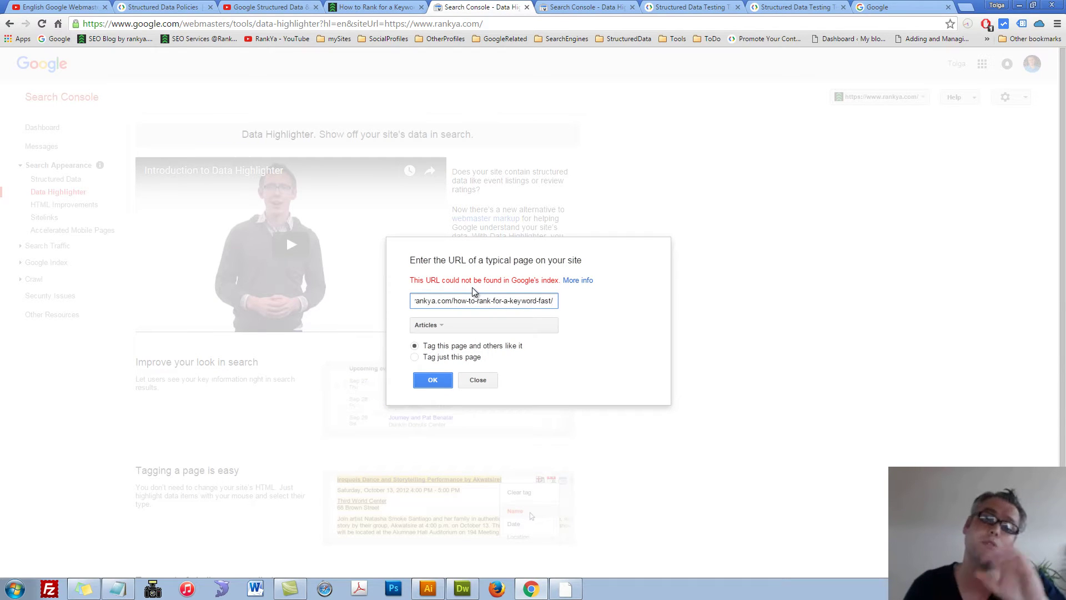
{"action": "left_click", "coordinate": [433, 387]}
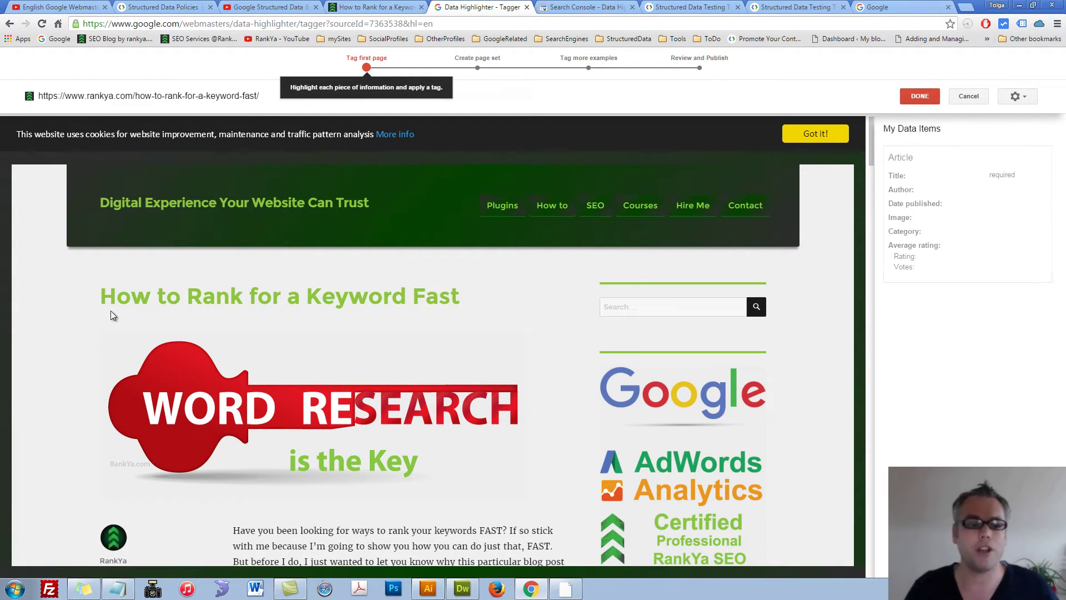
Highlight the full heading "How to Rank for a Keyword Fast" and tag it as the article's Title
{"action": "left_click_drag", "start_coordinate": [112, 299], "coordinate": [463, 302]}
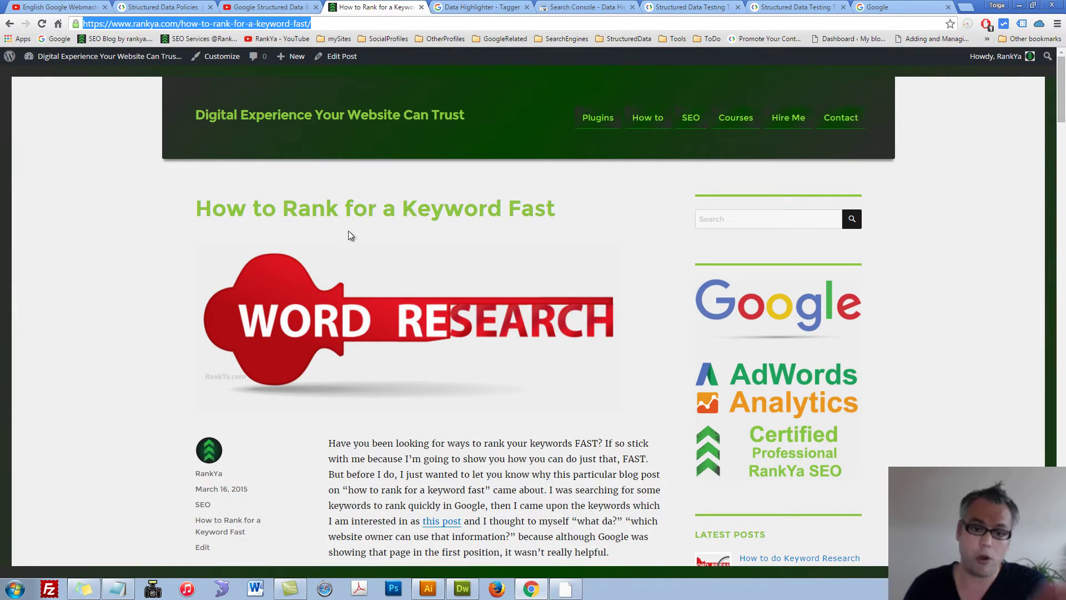
{"action": "left_click", "coordinate": [483, 7]}
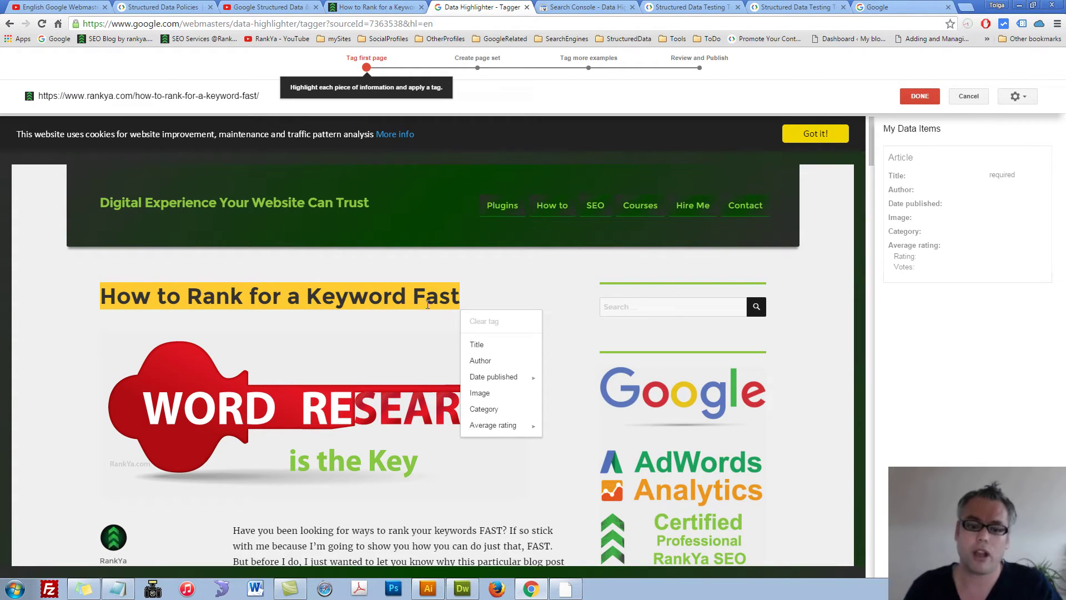
{"action": "left_click", "coordinate": [337, 296]}
{"action": "left_click", "coordinate": [100, 296]}
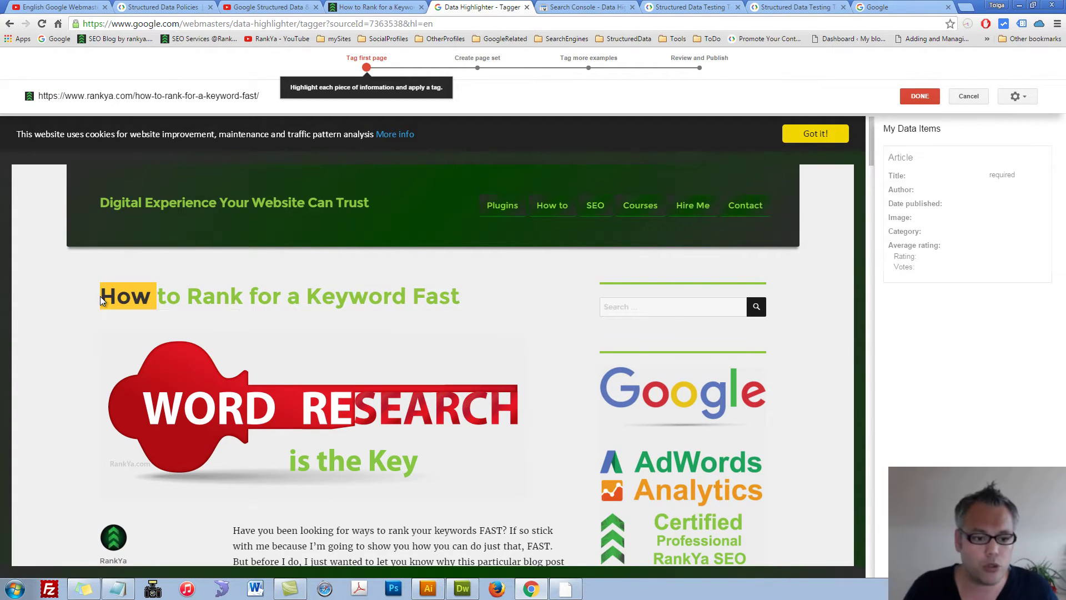
{"action": "left_click_drag", "start_coordinate": [95, 297], "coordinate": [480, 304]}
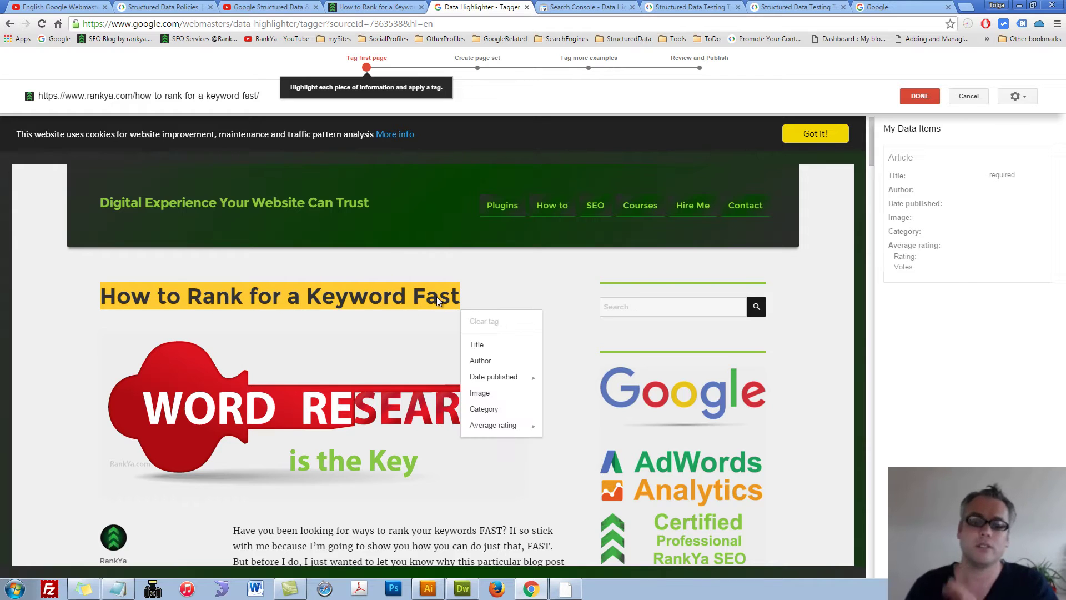
{"action": "left_click", "coordinate": [480, 342]}
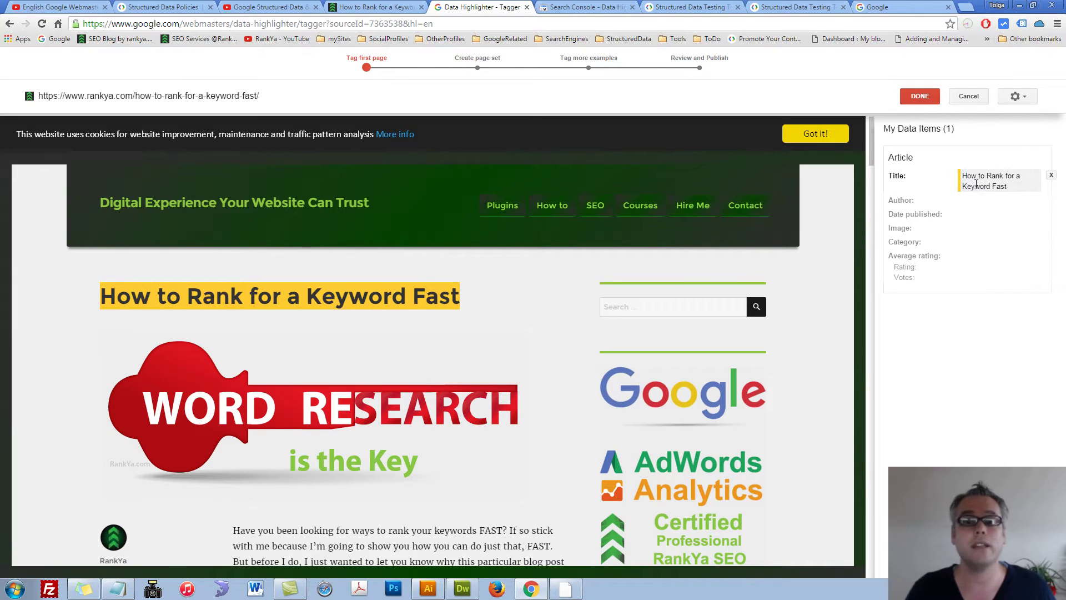
Examine the hcard errors in the Structured Data report in the other Search Console tab
{"action": "left_click", "coordinate": [591, 8]}
{"action": "left_click", "coordinate": [676, 6]}
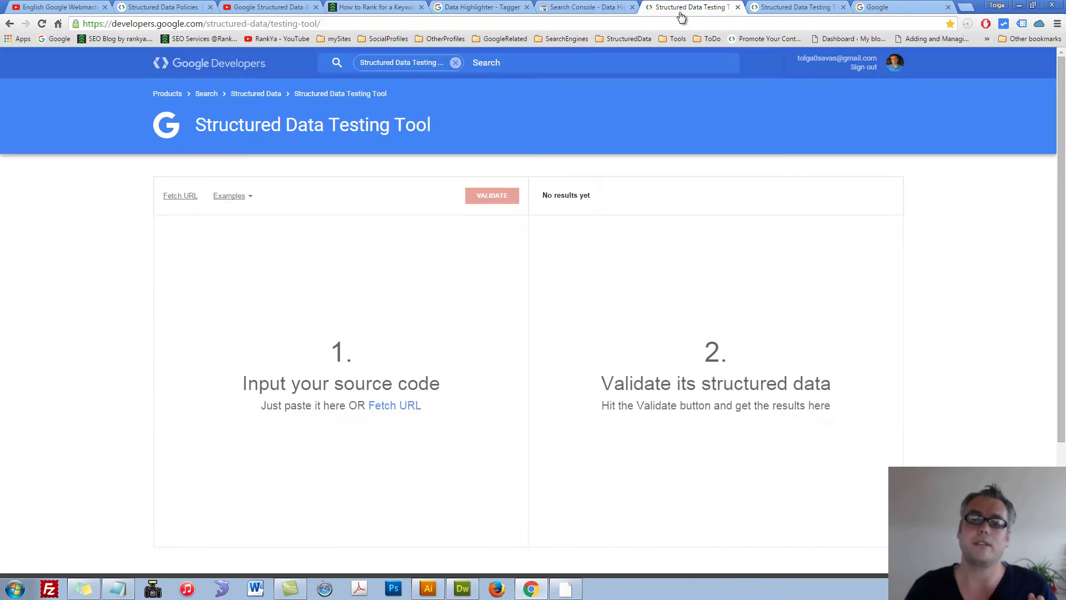
{"action": "left_click", "coordinate": [577, 7]}
{"action": "left_click", "coordinate": [71, 180]}
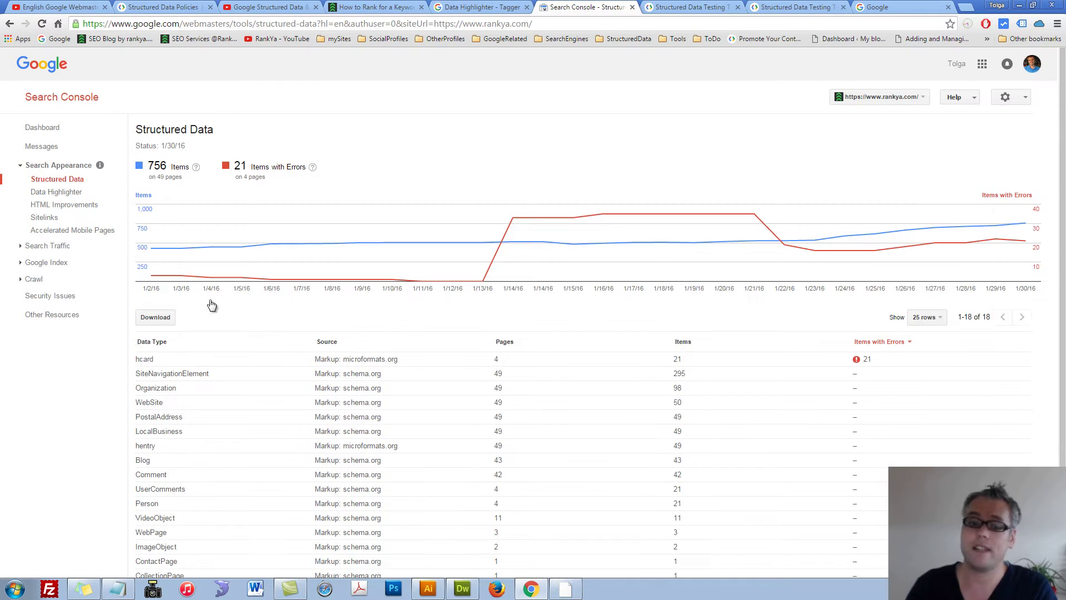
{"action": "left_click", "coordinate": [145, 358]}
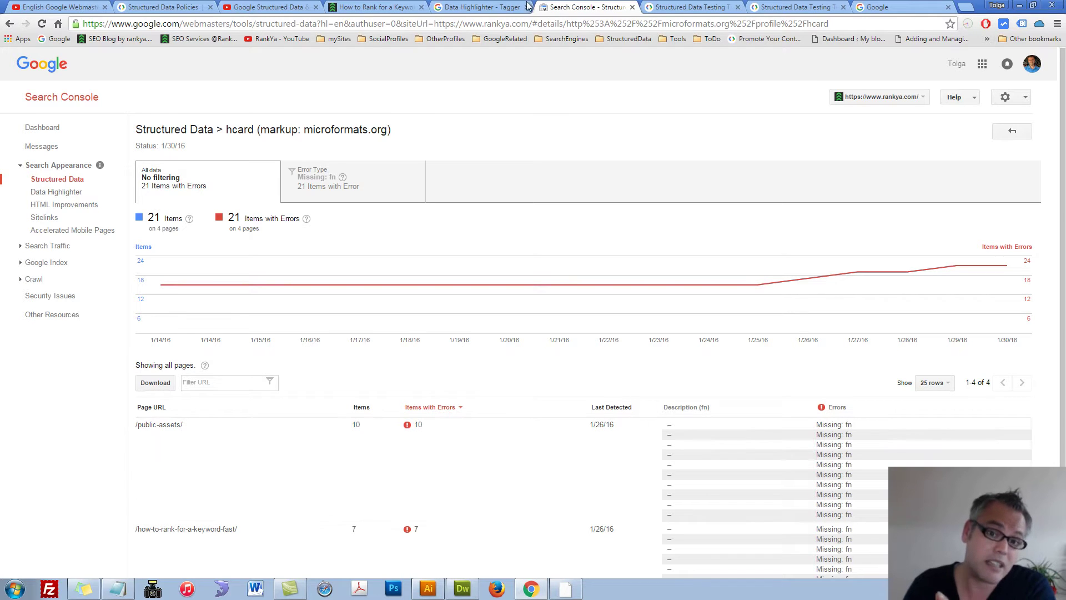
In the Data Highlighter tab, highlight the commenter name "RankYa" above the January 4, 2016 reply and tag it as the article's Author
{"action": "left_click", "coordinate": [478, 7]}
{"action": "scroll", "coordinate": [431, 385], "scroll_direction": "down", "scroll_amount": 10}
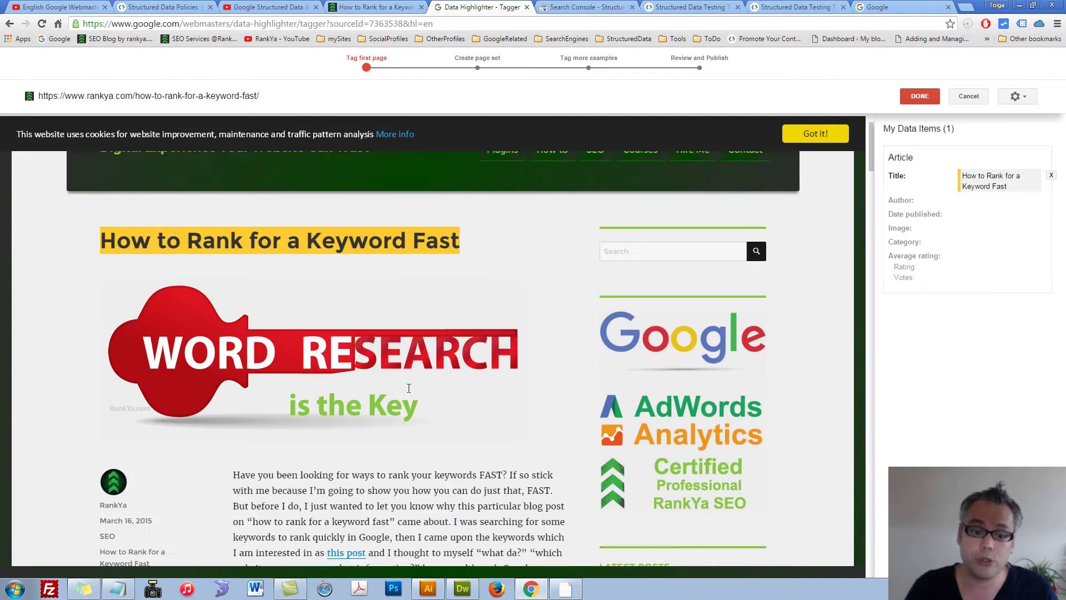
{"action": "scroll", "coordinate": [431, 385], "scroll_direction": "down", "scroll_amount": 15}
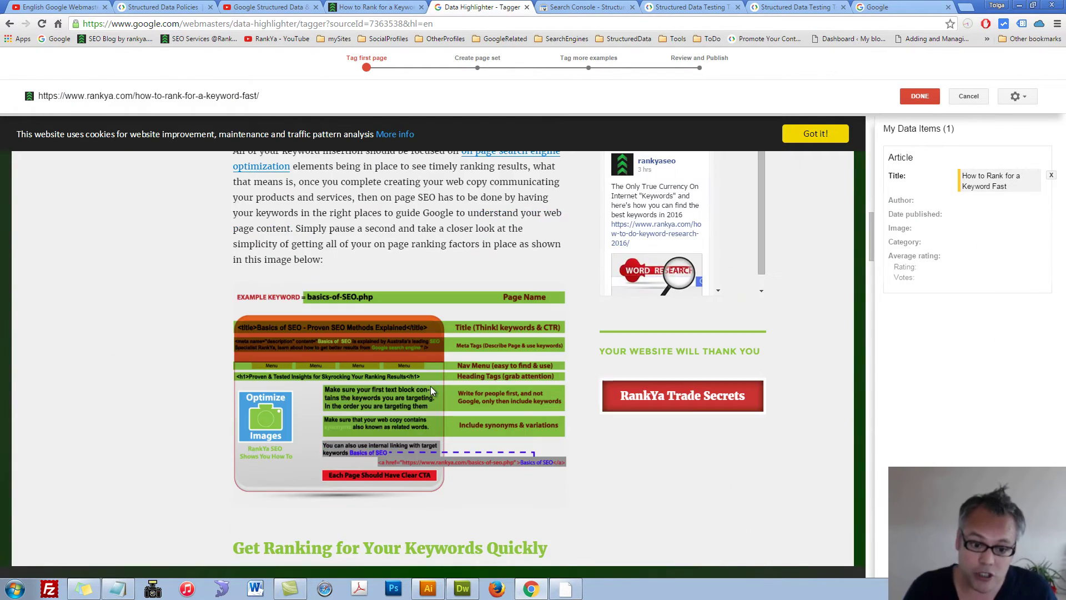
{"action": "scroll", "coordinate": [453, 387], "scroll_direction": "down", "scroll_amount": 15}
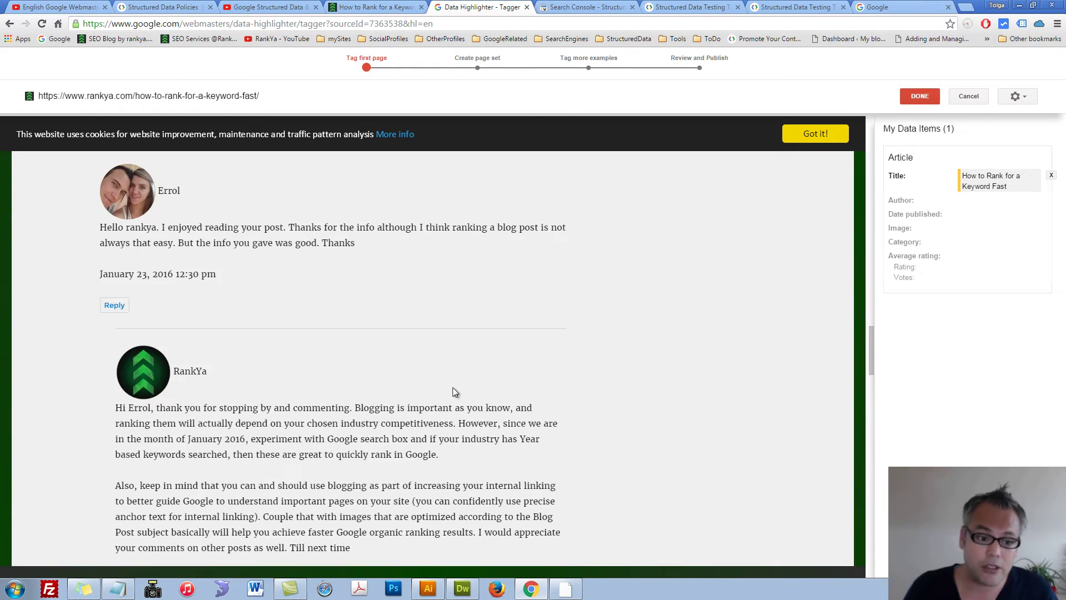
{"action": "scroll", "coordinate": [454, 392], "scroll_direction": "down", "scroll_amount": 9}
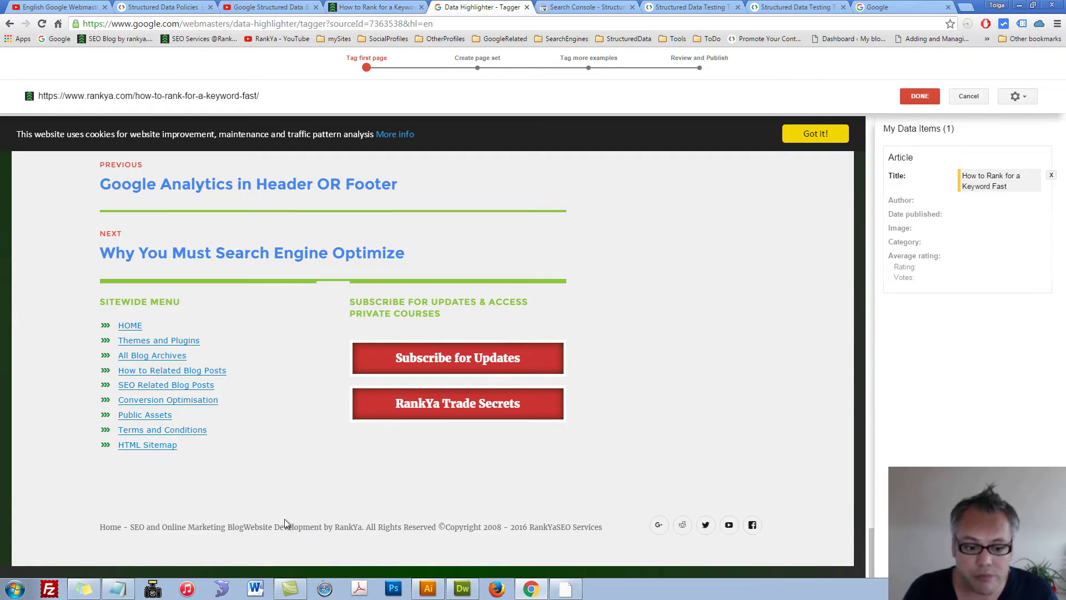
{"action": "scroll", "coordinate": [732, 355], "scroll_direction": "up", "scroll_amount": 1}
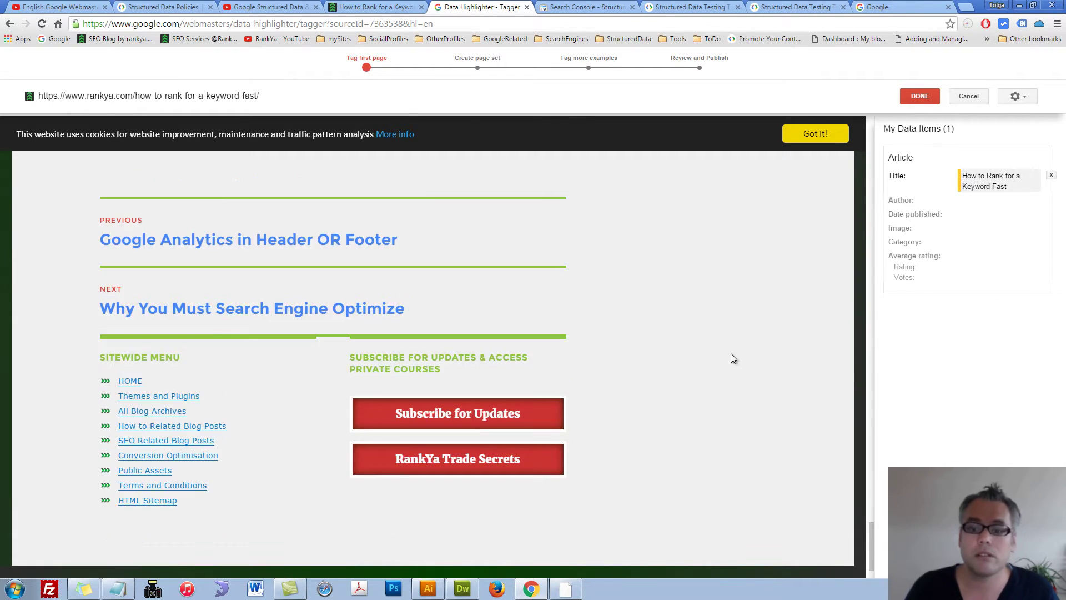
{"action": "scroll", "coordinate": [731, 354], "scroll_direction": "up", "scroll_amount": 15}
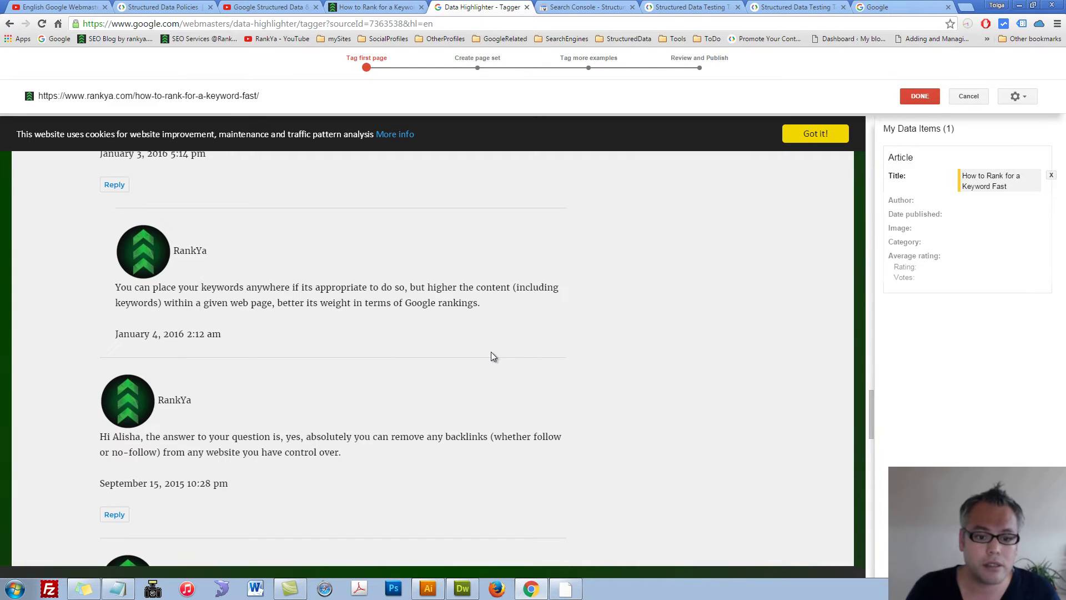
{"action": "double_click", "coordinate": [202, 253]}
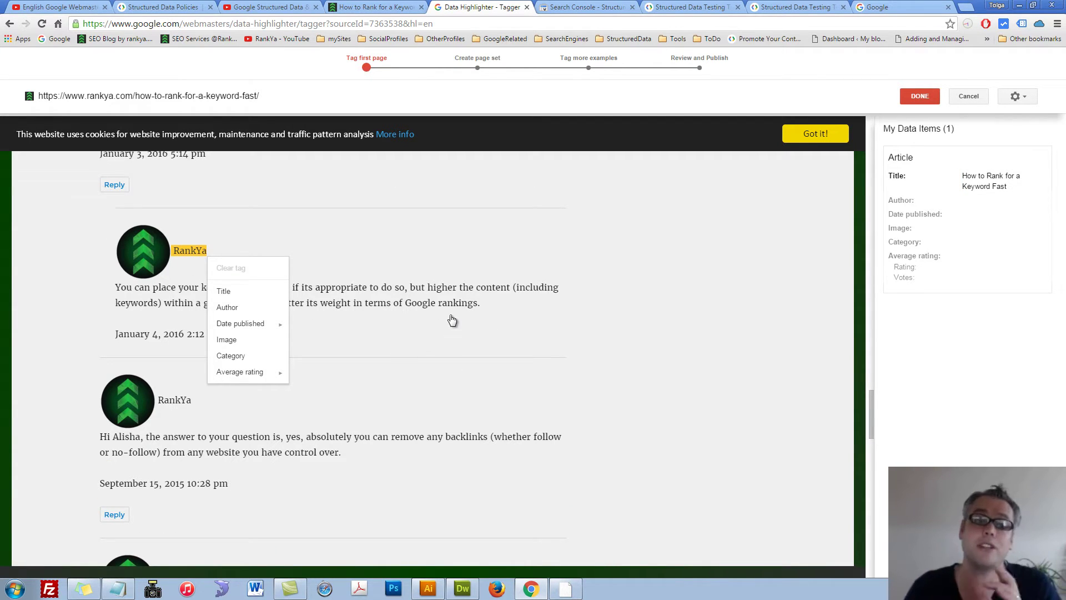
{"action": "left_click", "coordinate": [242, 309]}
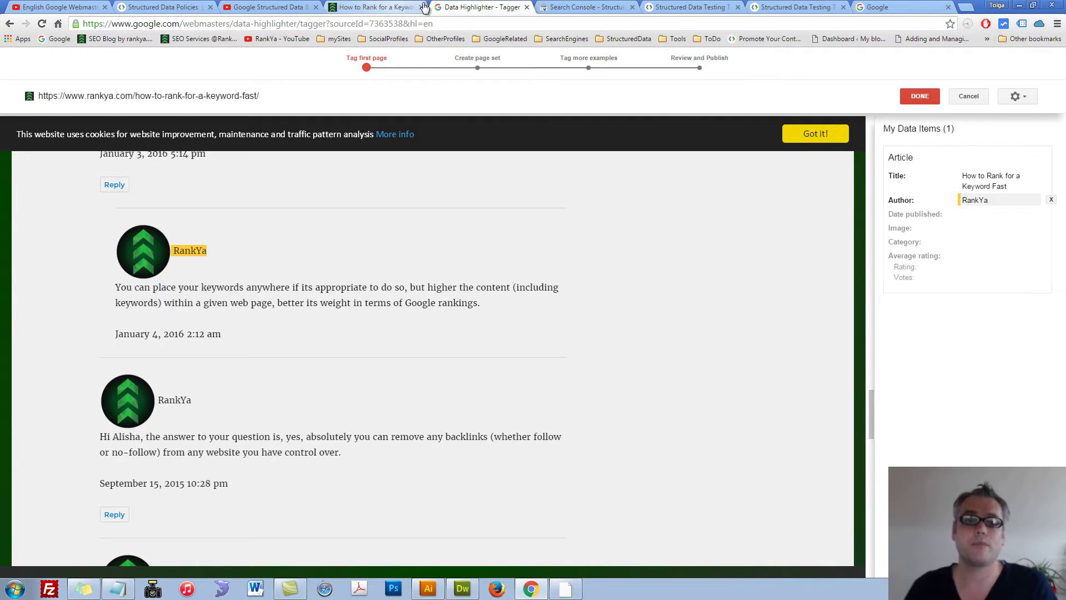
Return to the Structured Data overview in the other tab and compare its data types with the article's tags in the Data Highlighter
{"action": "left_click", "coordinate": [583, 7]}
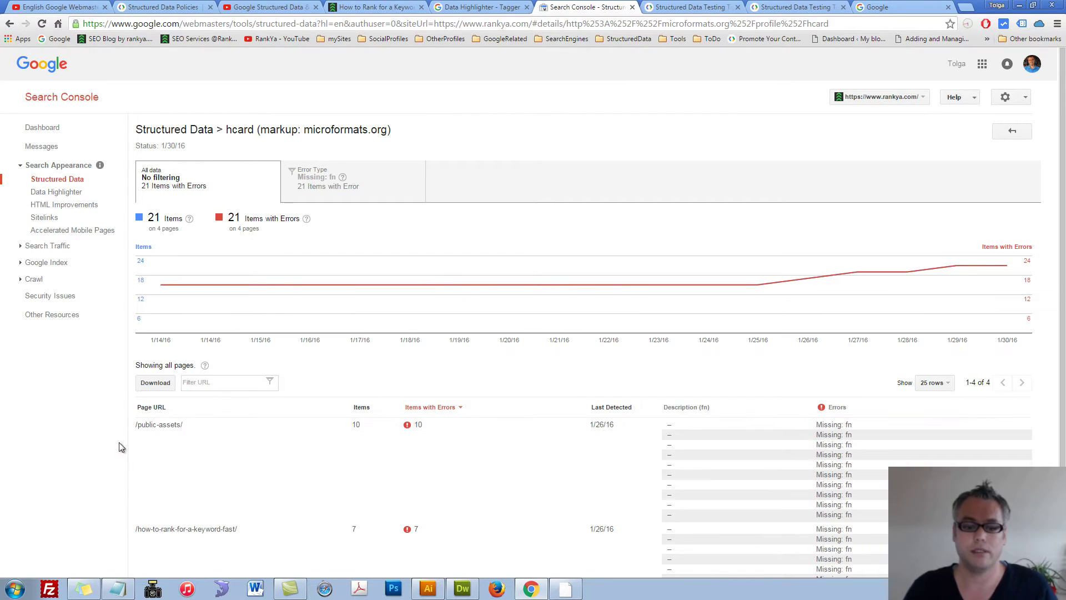
{"action": "left_click", "coordinate": [54, 180]}
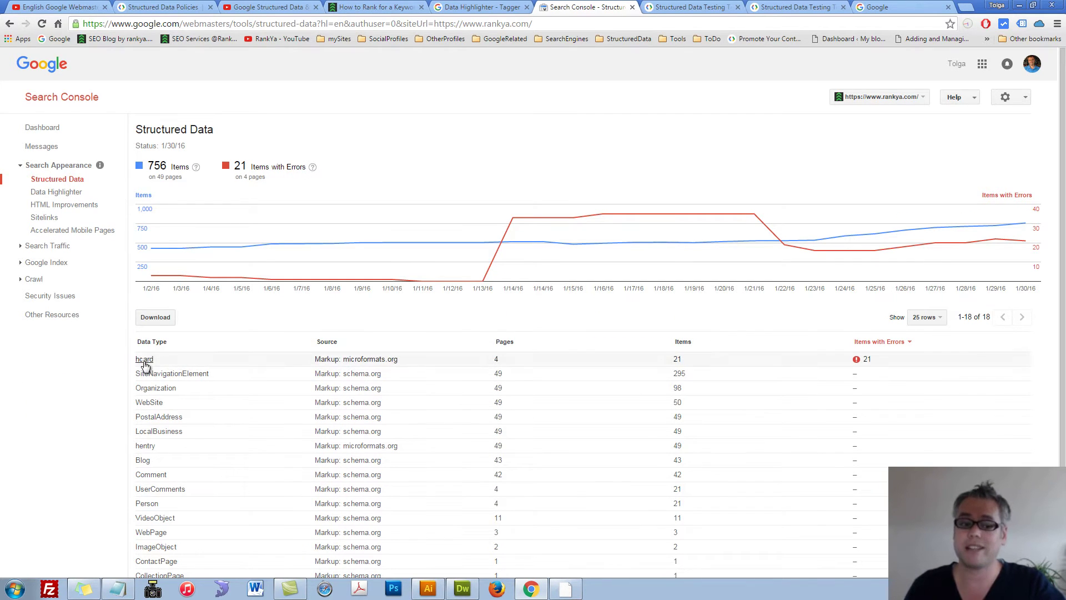
{"action": "left_click", "coordinate": [468, 9]}
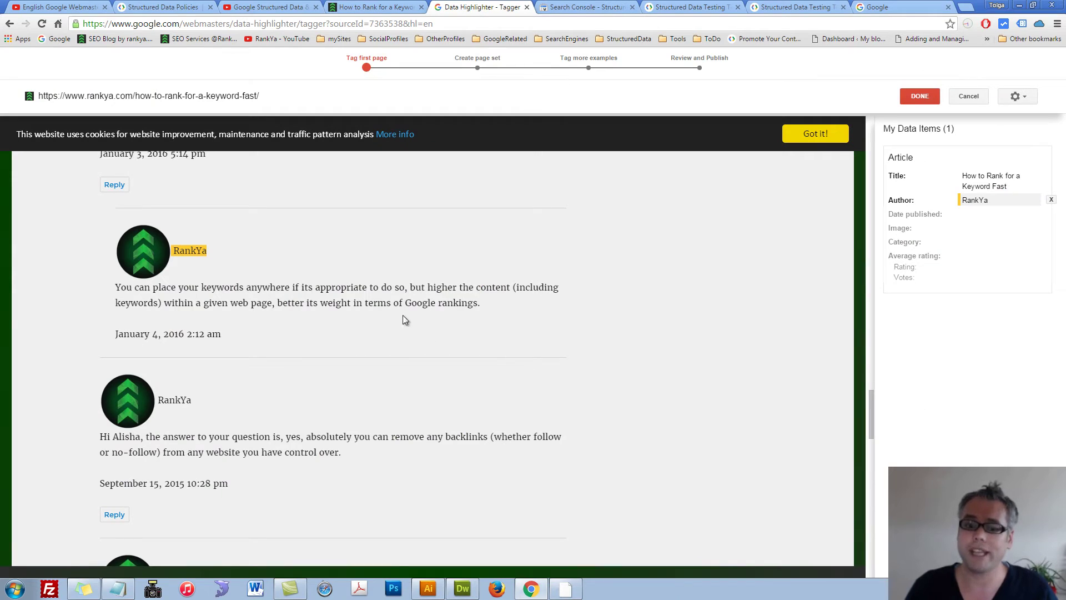
{"action": "left_click", "coordinate": [583, 7]}
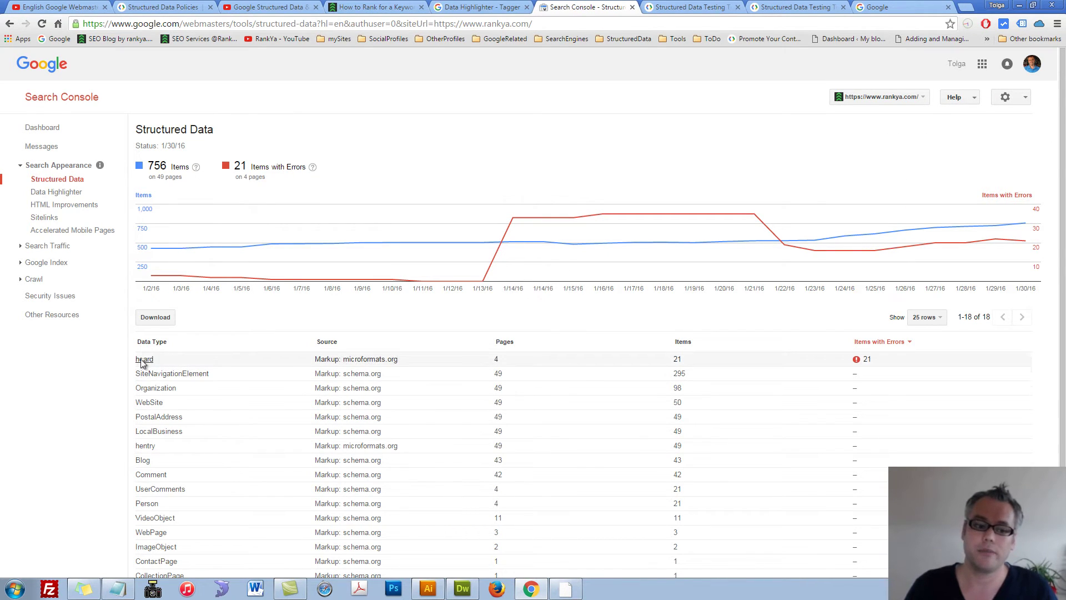
{"action": "left_click", "coordinate": [487, 10]}
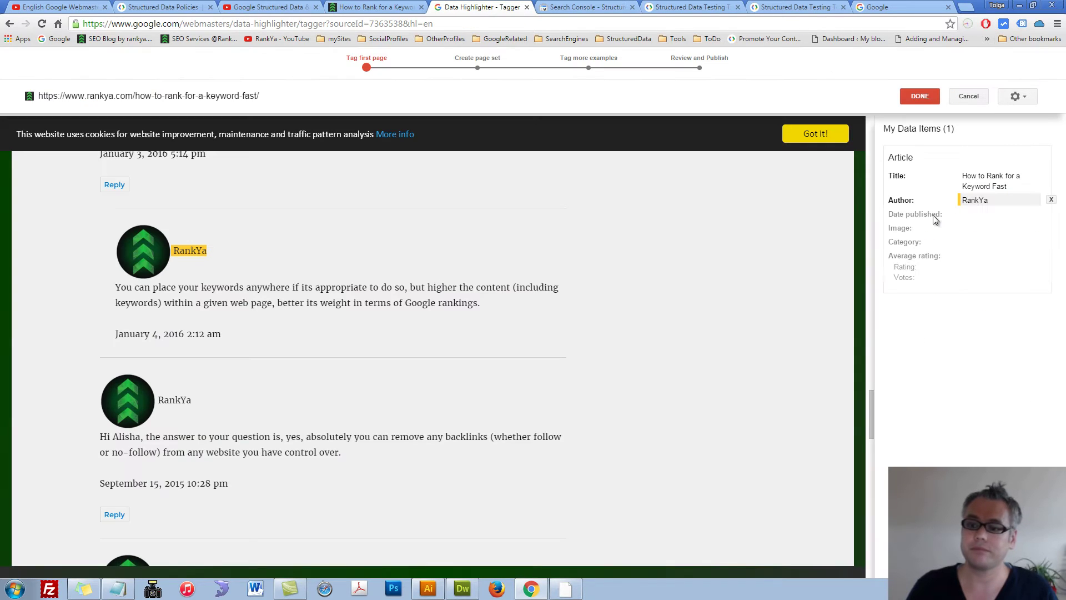
{"action": "left_click", "coordinate": [583, 7]}
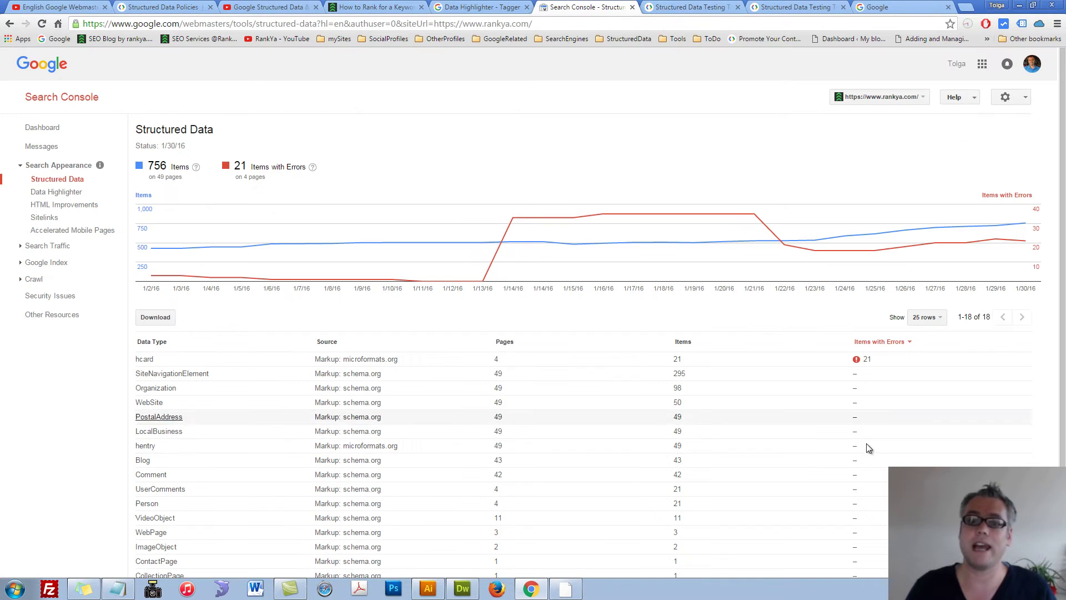
{"action": "left_click", "coordinate": [482, 7]}
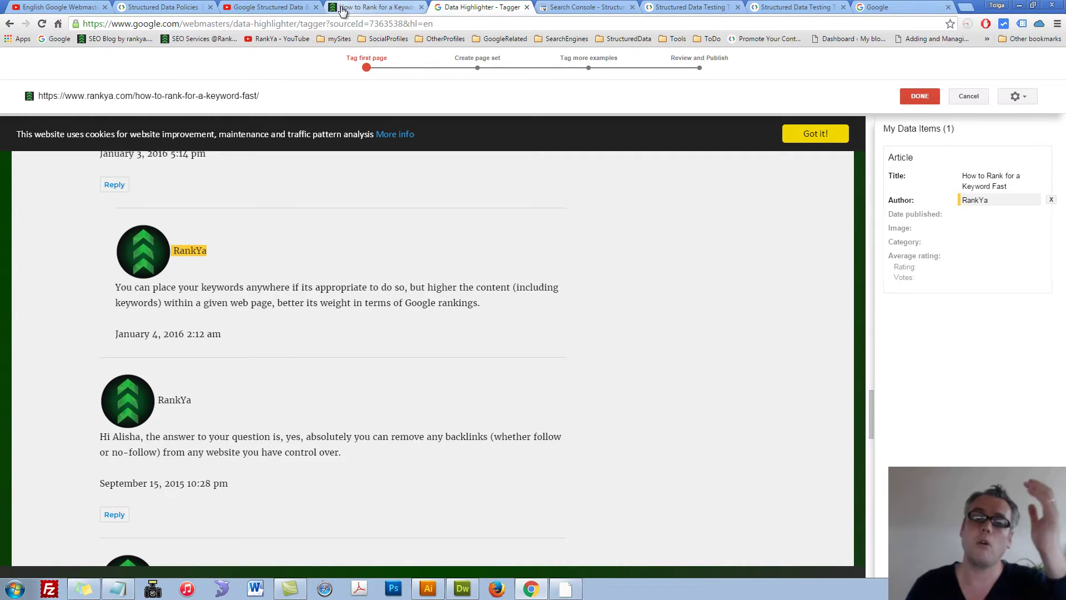
Open the details of the schema.org SiteNavigationElement data type in the Structured Data report
{"action": "left_click", "coordinate": [583, 7]}
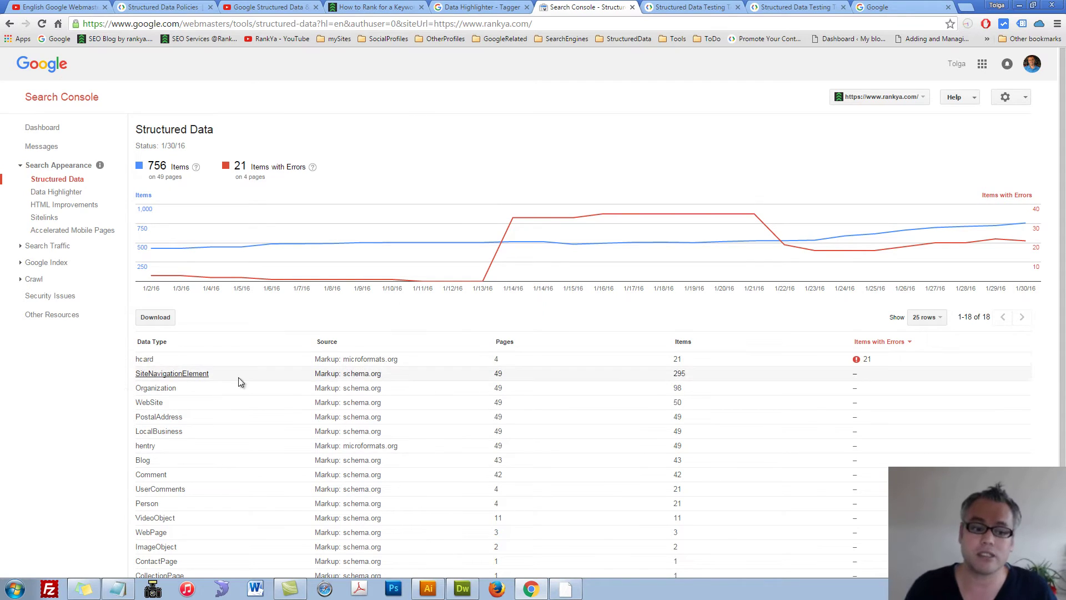
{"action": "left_click_drag", "start_coordinate": [381, 376], "coordinate": [345, 378]}
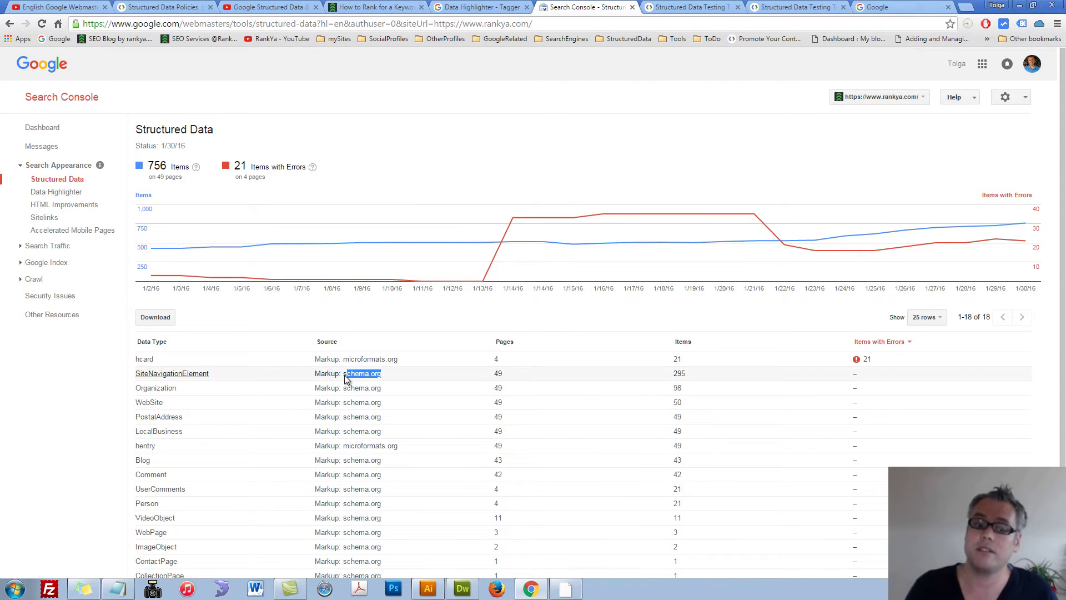
{"action": "left_click", "coordinate": [342, 375]}
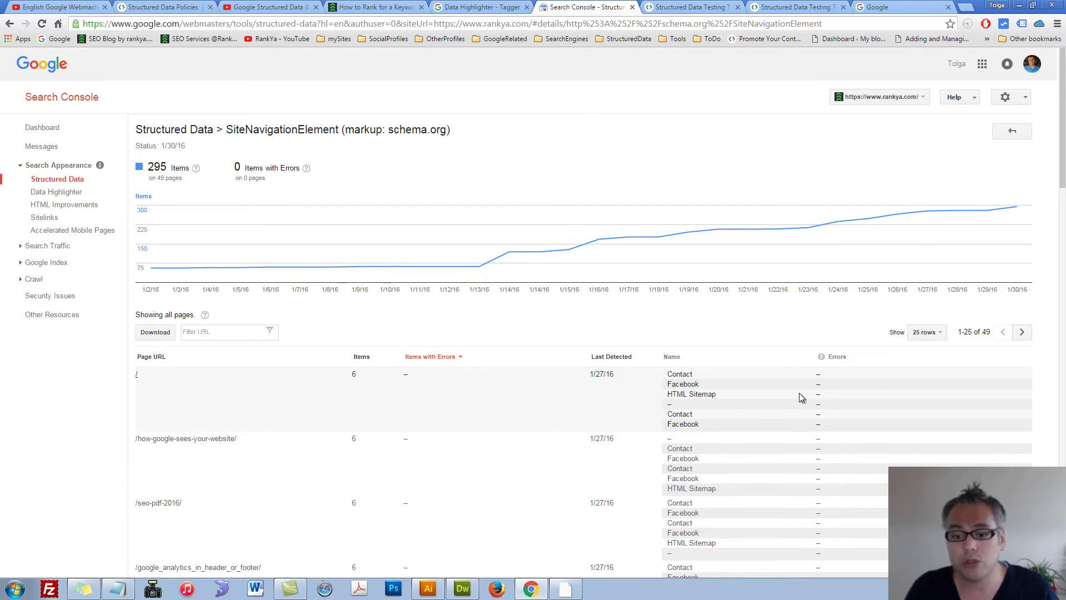
Back in the Data Highlighter, highlight the post's full date "March 16, 2015" and review the Date published tagging options
{"action": "left_click", "coordinate": [478, 8]}
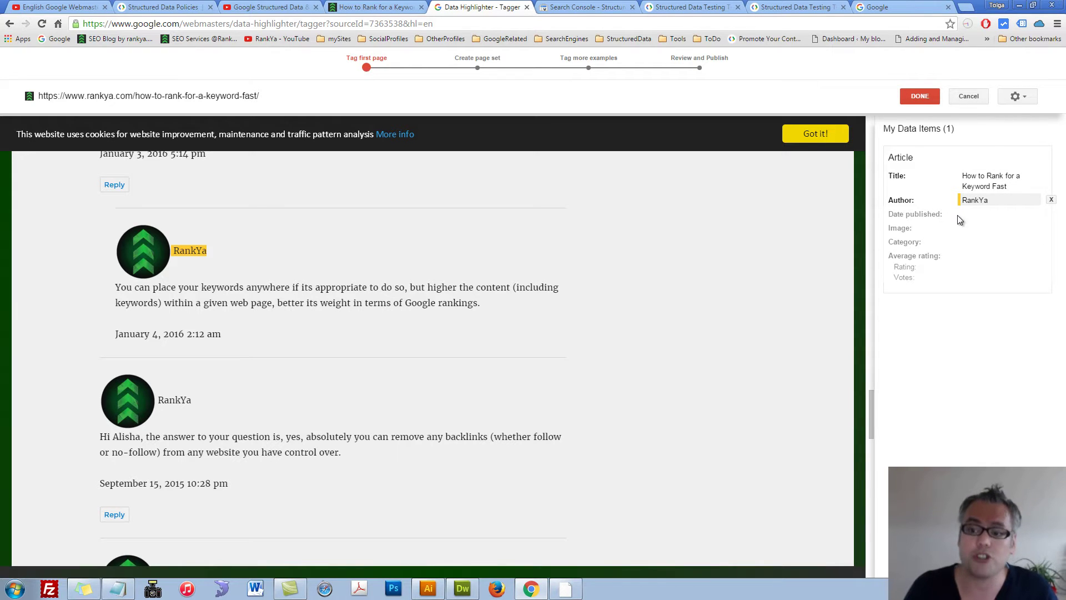
{"action": "scroll", "coordinate": [320, 325], "scroll_direction": "up", "scroll_amount": 15}
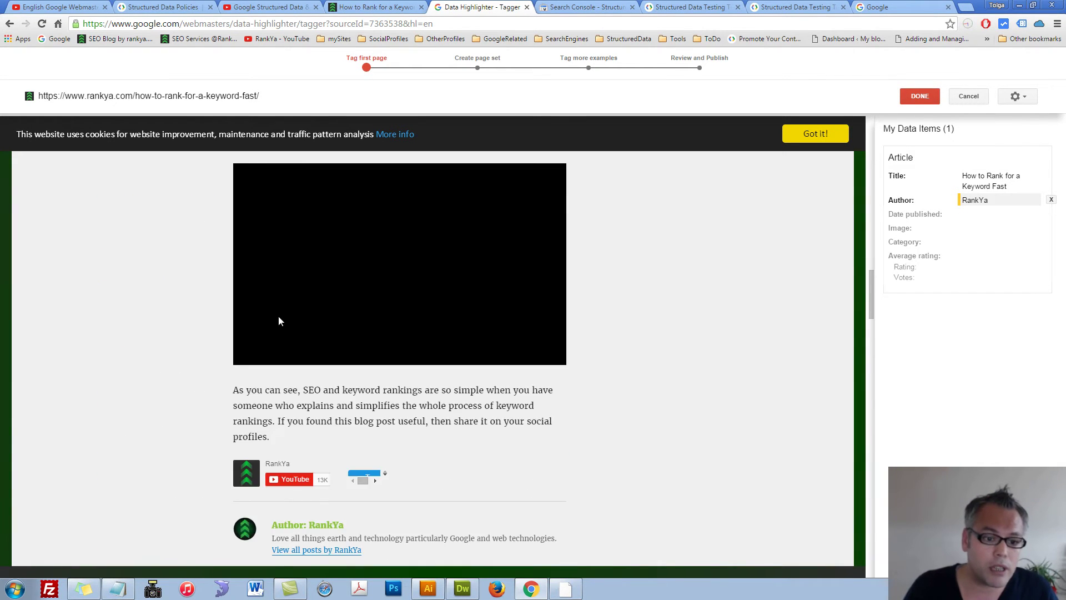
{"action": "scroll", "coordinate": [280, 318], "scroll_direction": "up", "scroll_amount": 10}
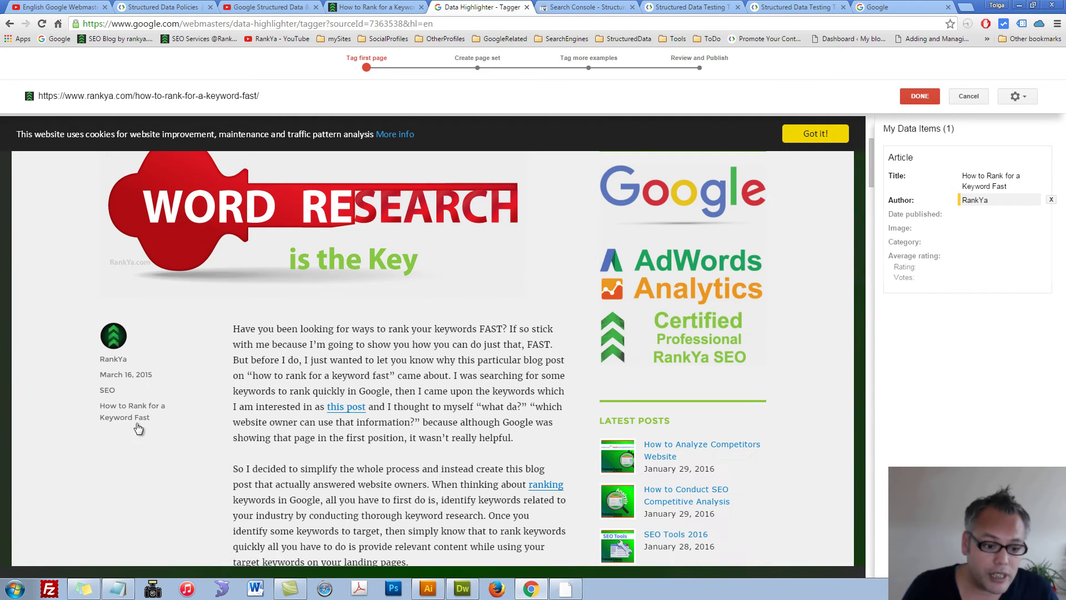
{"action": "left_click_drag", "start_coordinate": [99, 375], "coordinate": [155, 376]}
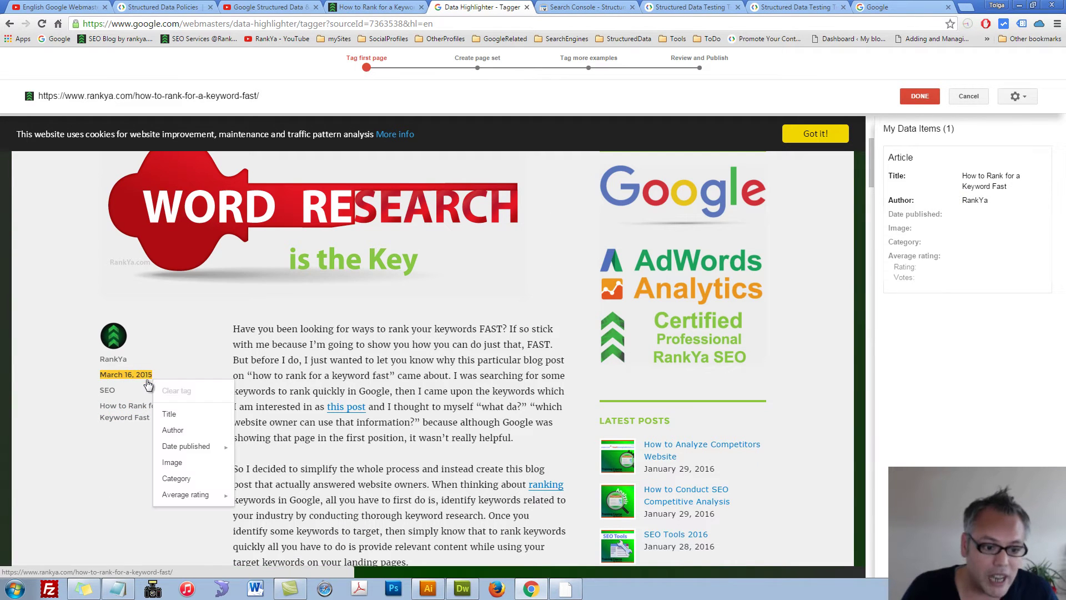
{"action": "mouse_move", "coordinate": [193, 447]}
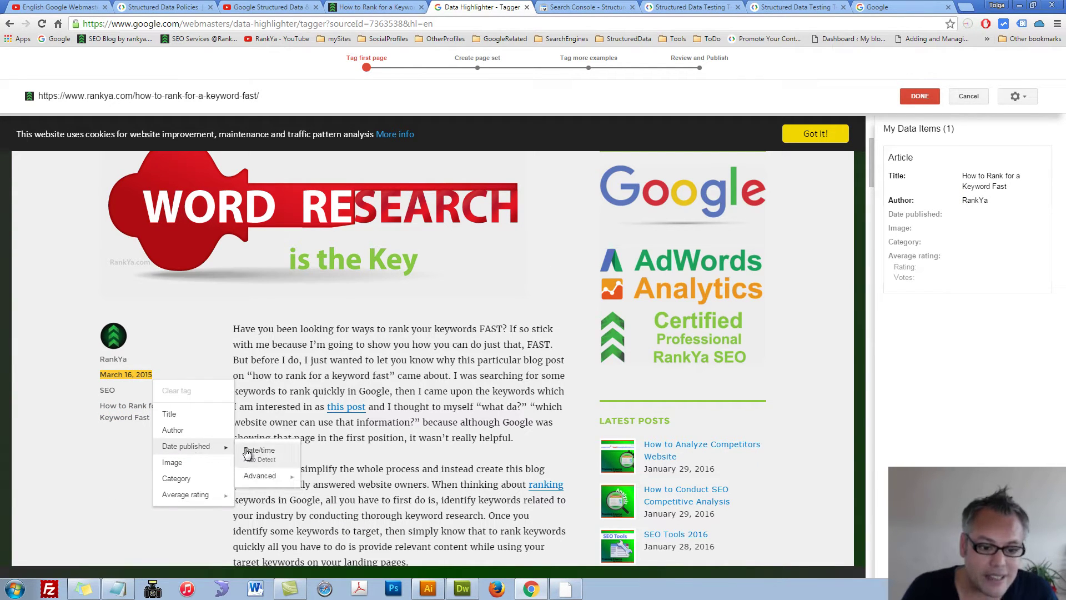
{"action": "mouse_move", "coordinate": [259, 483]}
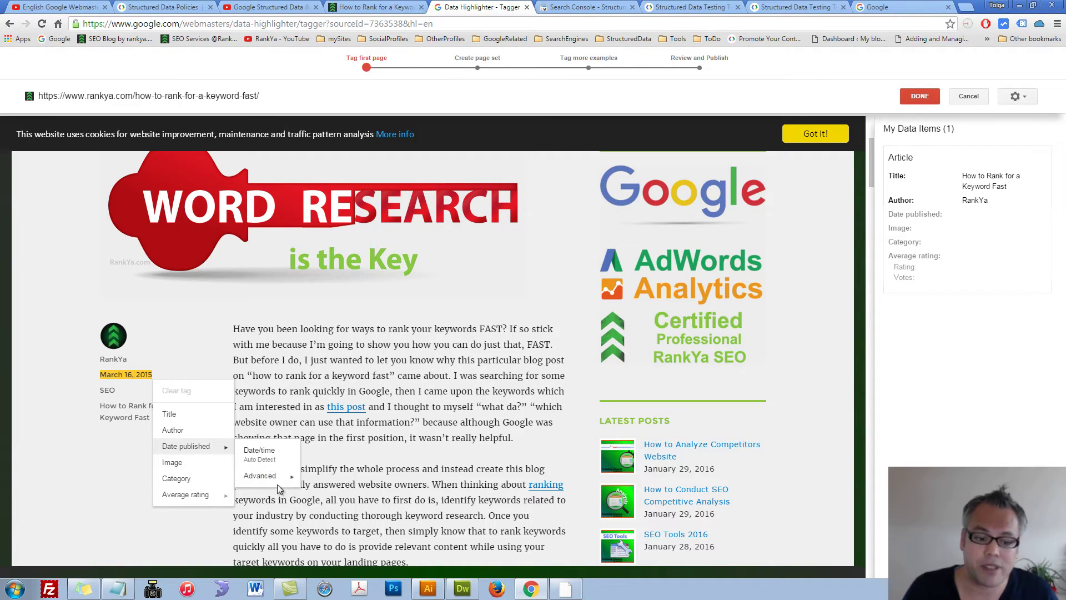
{"action": "left_click", "coordinate": [75, 387]}
Tag "2015" as the Year and "March" as the Month of the article's Date published, using the advanced date options
{"action": "left_click_drag", "start_coordinate": [159, 380], "coordinate": [137, 376]}
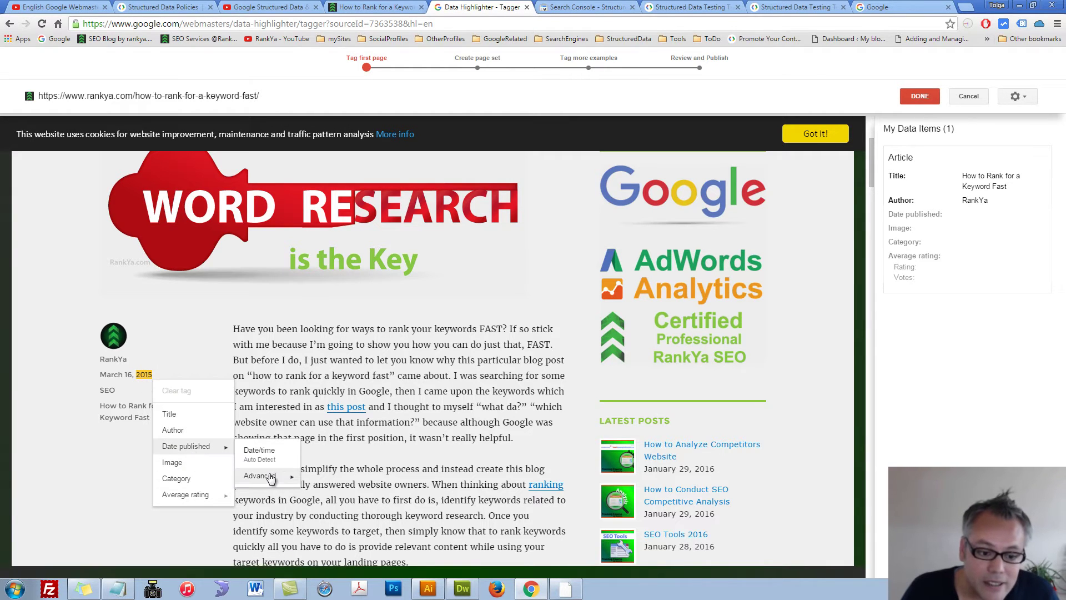
{"action": "mouse_move", "coordinate": [271, 477]}
{"action": "left_click", "coordinate": [317, 511]}
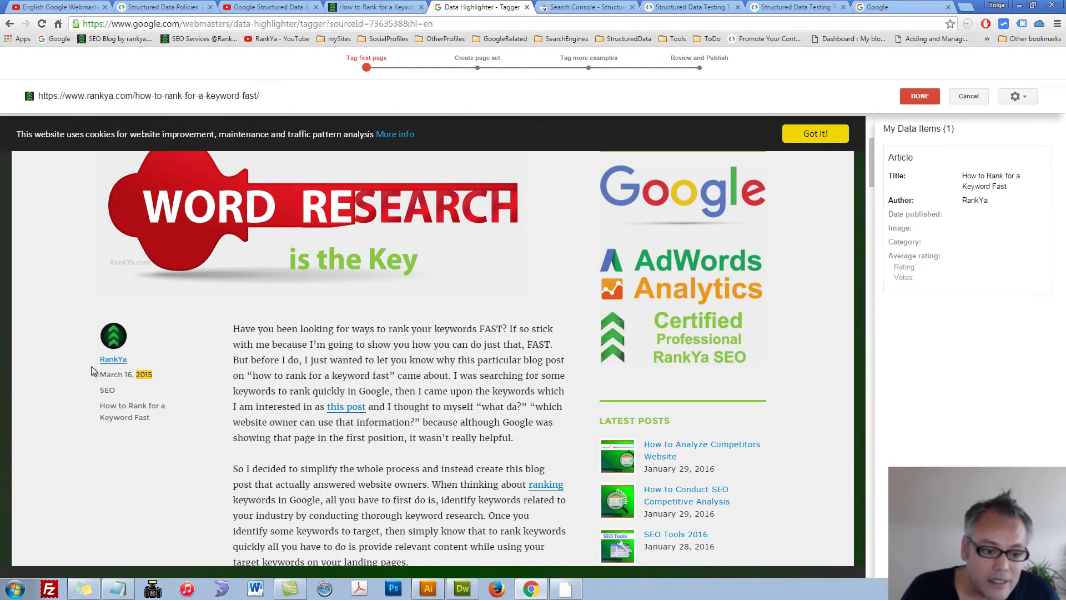
{"action": "left_click_drag", "start_coordinate": [94, 376], "coordinate": [115, 382]}
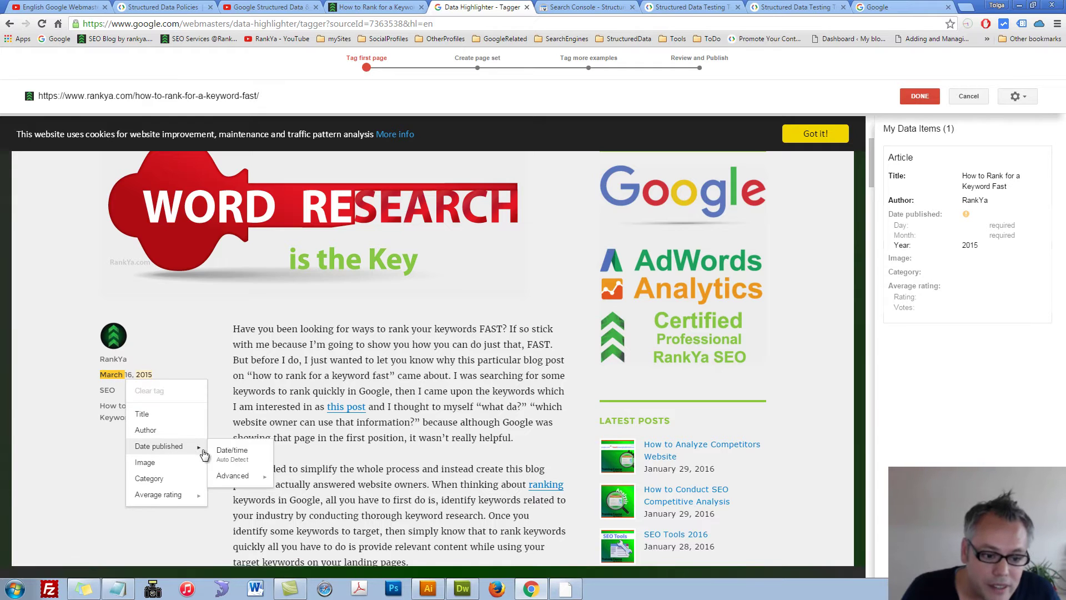
{"action": "mouse_move", "coordinate": [234, 481]}
{"action": "left_click", "coordinate": [295, 496]}
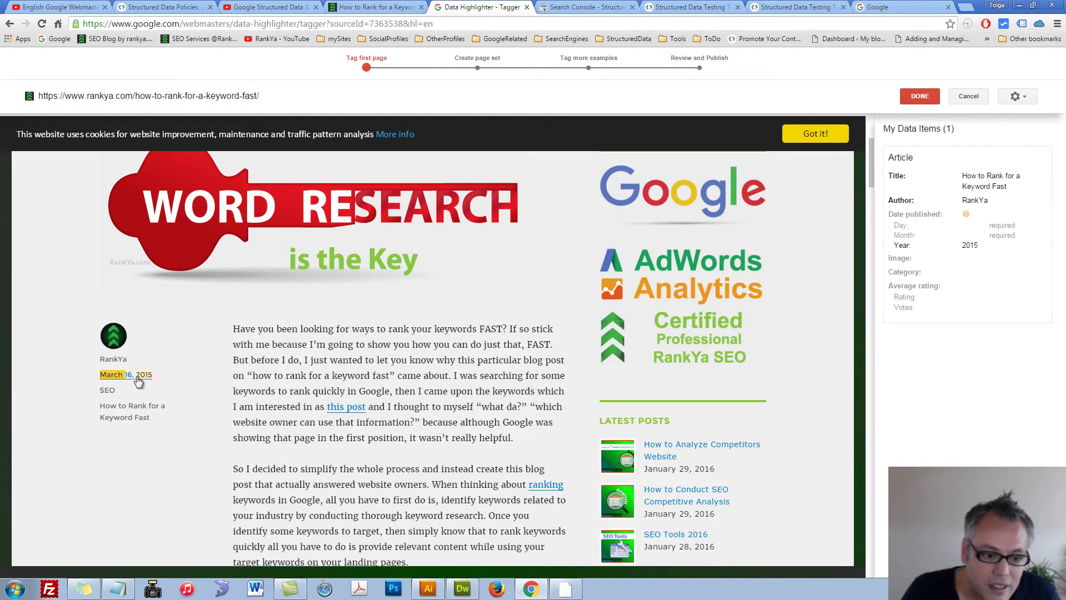
Try tagging "16," including its comma as the Day of the article's Date published
{"action": "left_click_drag", "start_coordinate": [137, 376], "coordinate": [131, 377]}
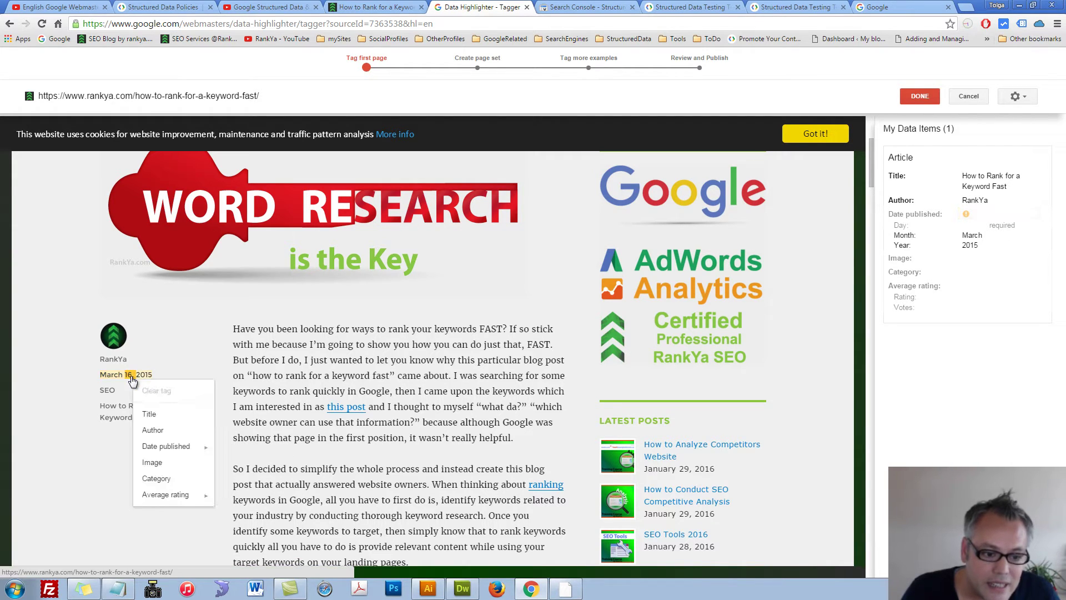
{"action": "mouse_move", "coordinate": [167, 446]}
{"action": "mouse_move", "coordinate": [238, 476]}
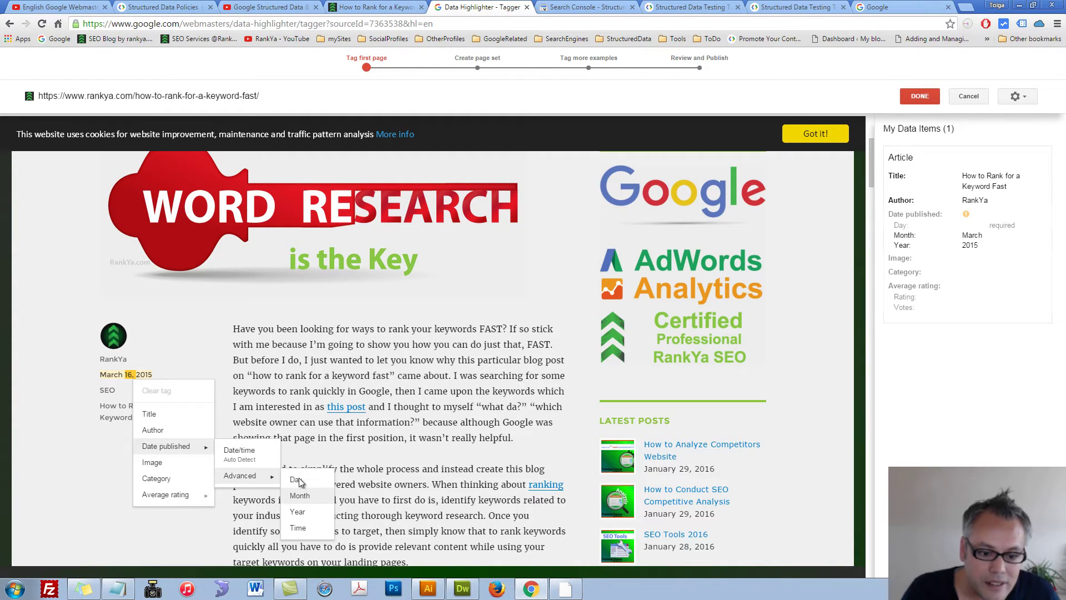
{"action": "left_click", "coordinate": [303, 481]}
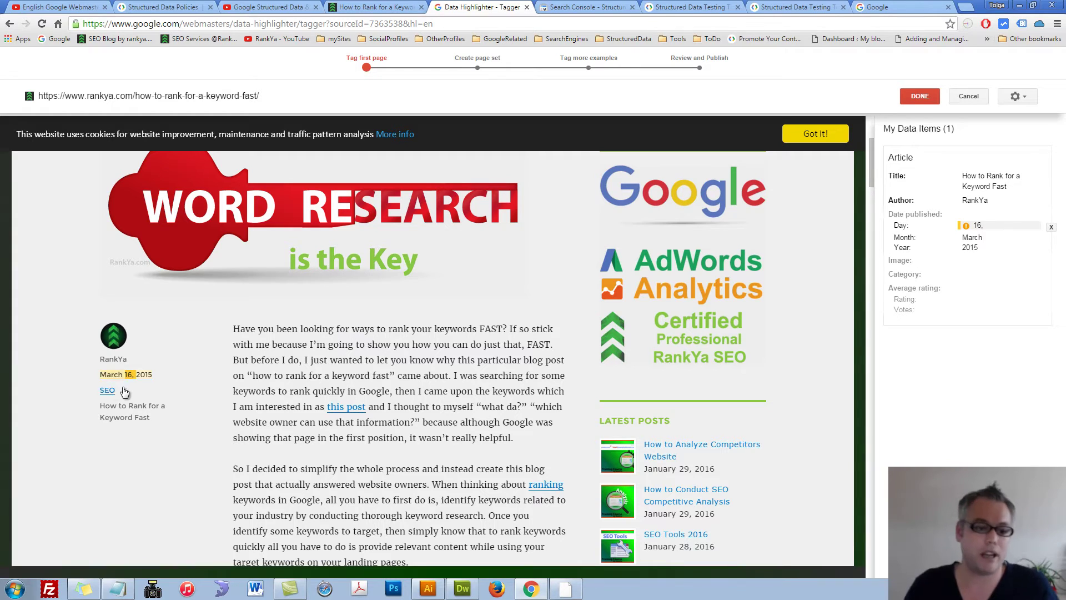
Highlight only "16" without the comma in the post's date and tag it as the Day of Date published
{"action": "mouse_move", "coordinate": [988, 231]}
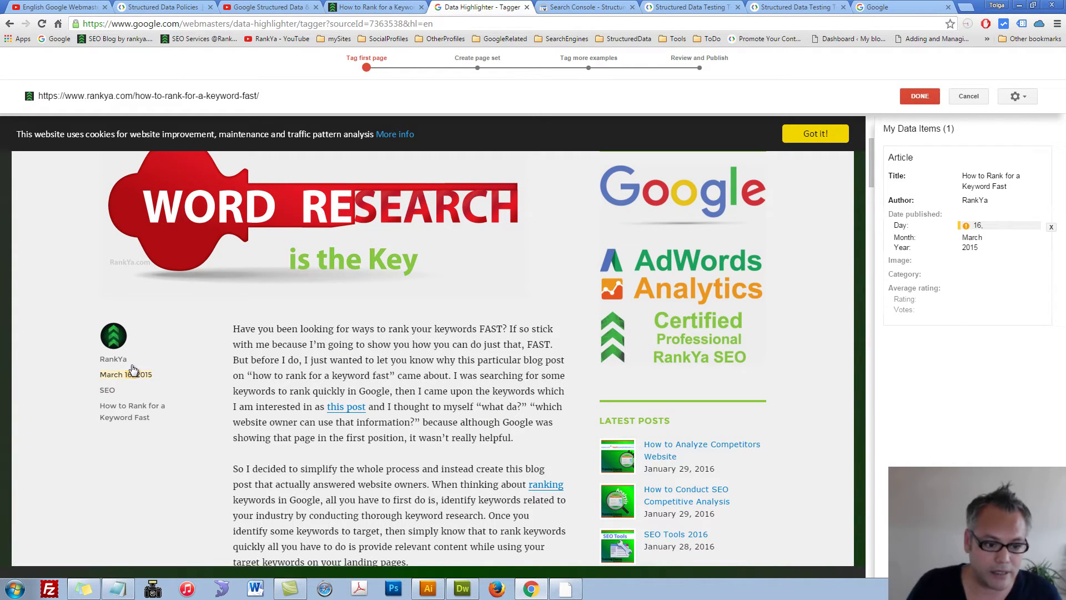
{"action": "left_click", "coordinate": [128, 383]}
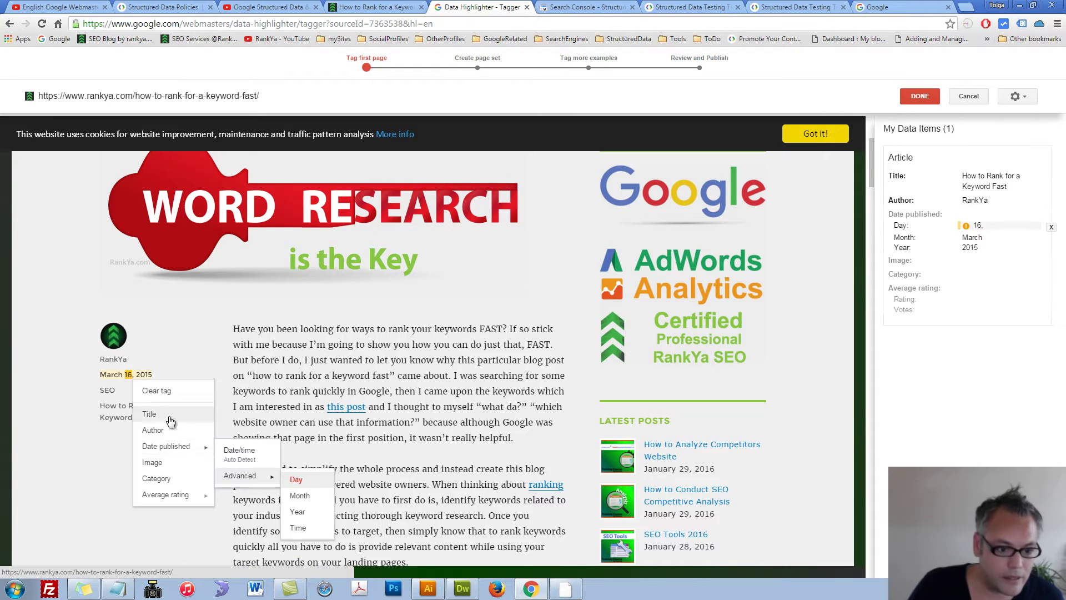
{"action": "mouse_move", "coordinate": [205, 447]}
{"action": "mouse_move", "coordinate": [270, 482]}
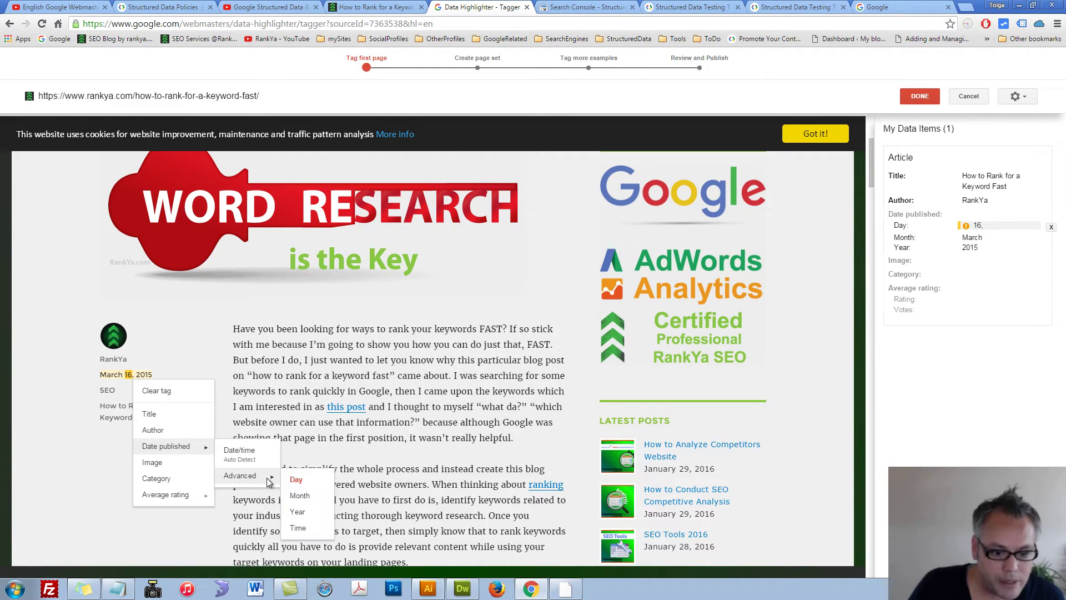
{"action": "left_click", "coordinate": [312, 485]}
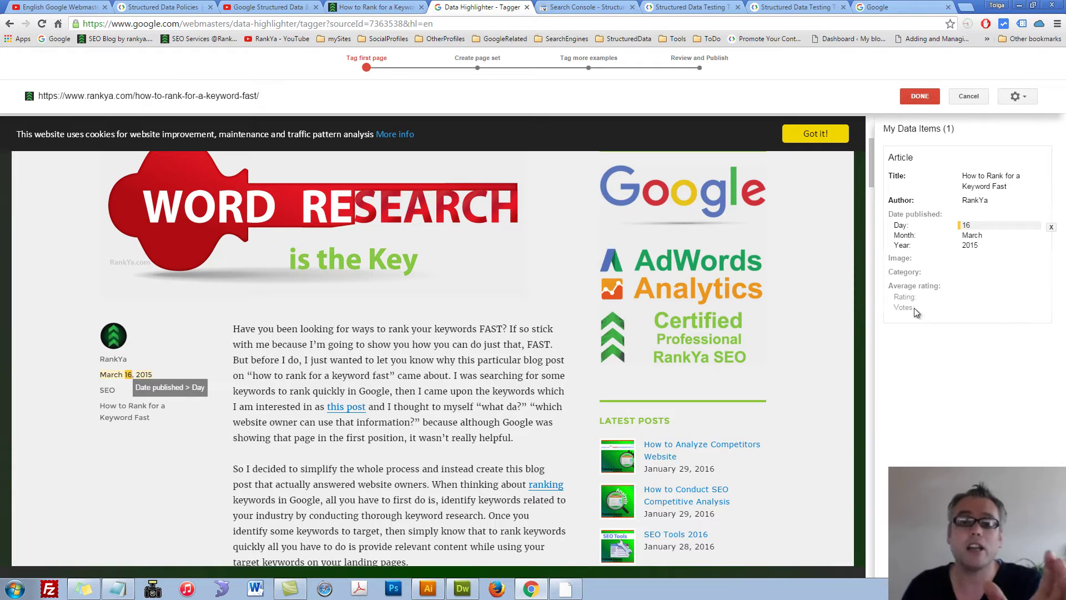
Switch to Search Console's Structured Data report and open the details of the hcard data type
{"action": "left_click", "coordinate": [573, 8]}
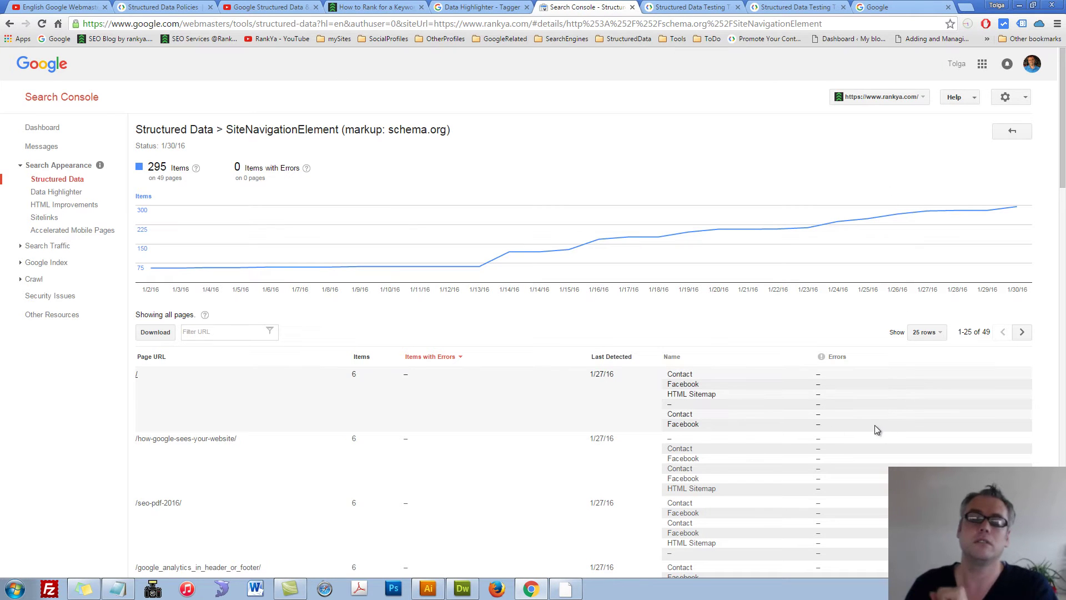
{"action": "left_click", "coordinate": [40, 183]}
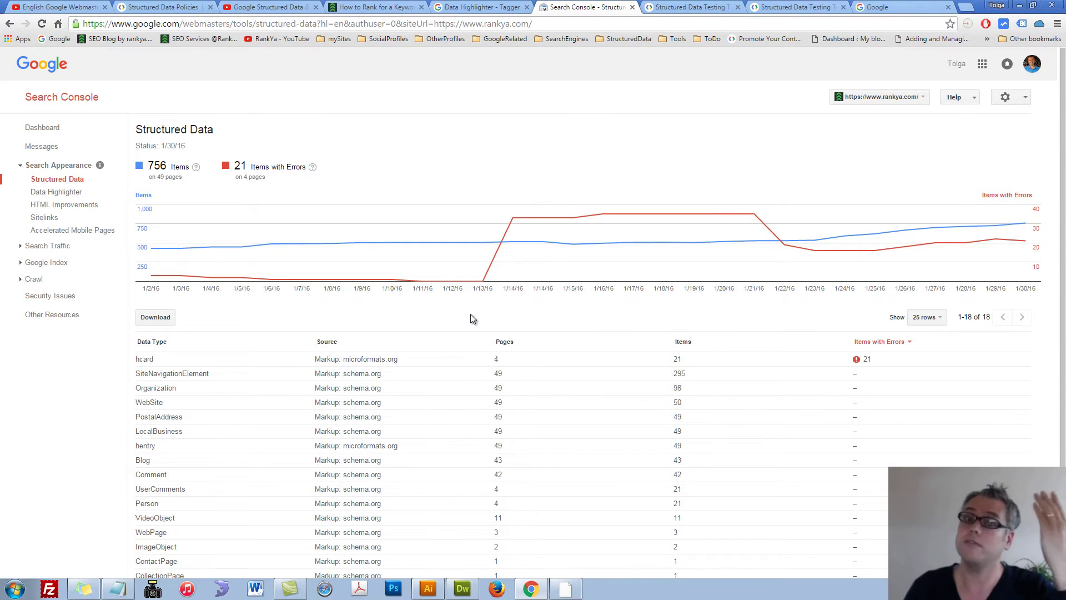
{"action": "left_click", "coordinate": [146, 360]}
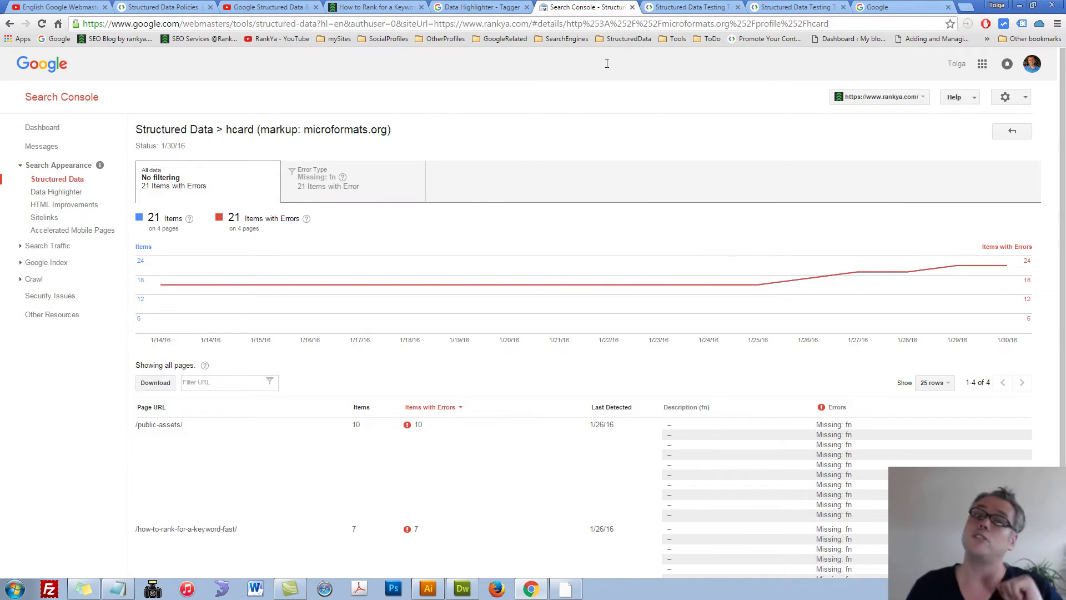
Cancel the article tagging in the Data Highlighter and close its browser tab
{"action": "left_click", "coordinate": [465, 7]}
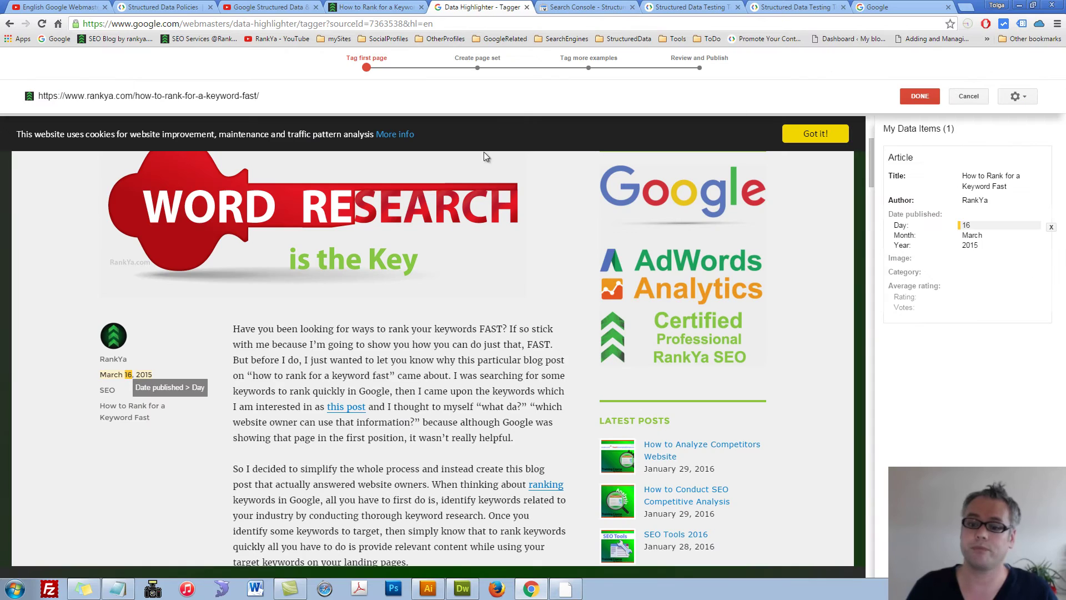
{"action": "left_click", "coordinate": [961, 95]}
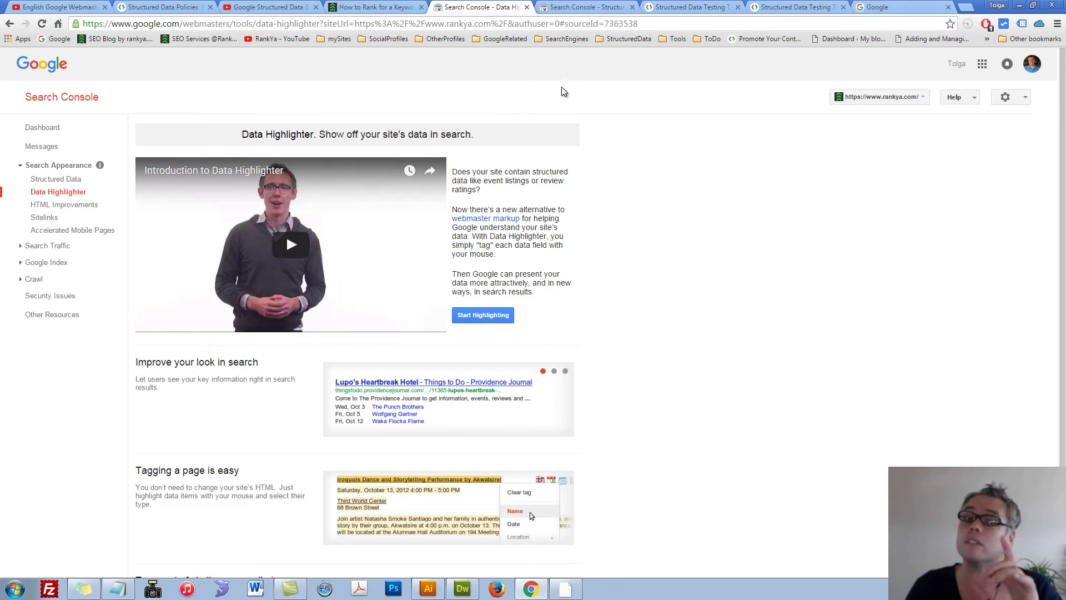
{"action": "left_click", "coordinate": [527, 8]}
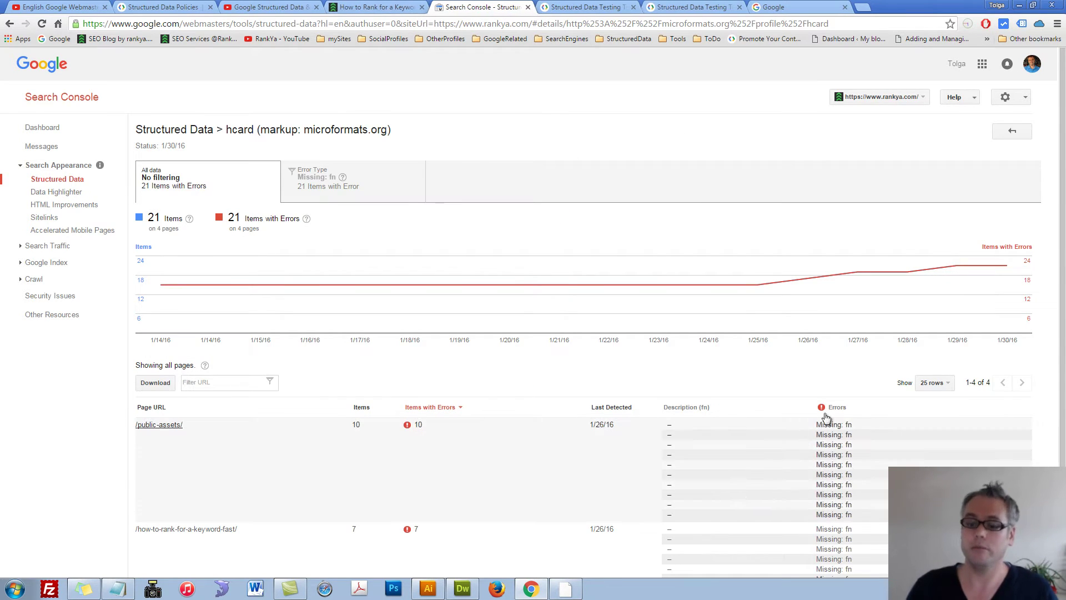
Search Google for "microformats"
{"action": "left_click", "coordinate": [821, 8]}
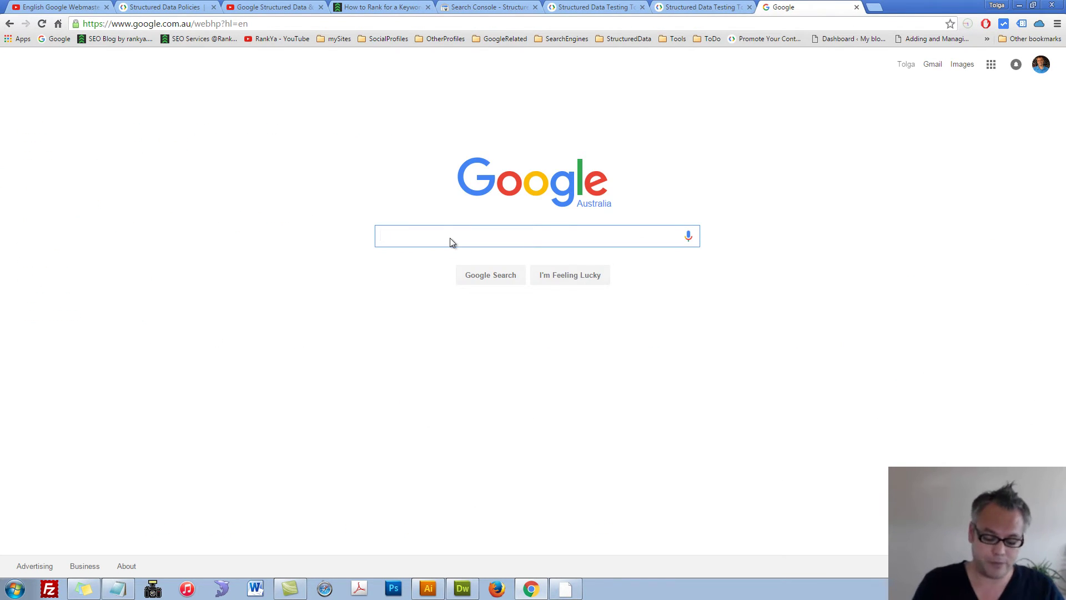
{"action": "type", "text": "microfor"}
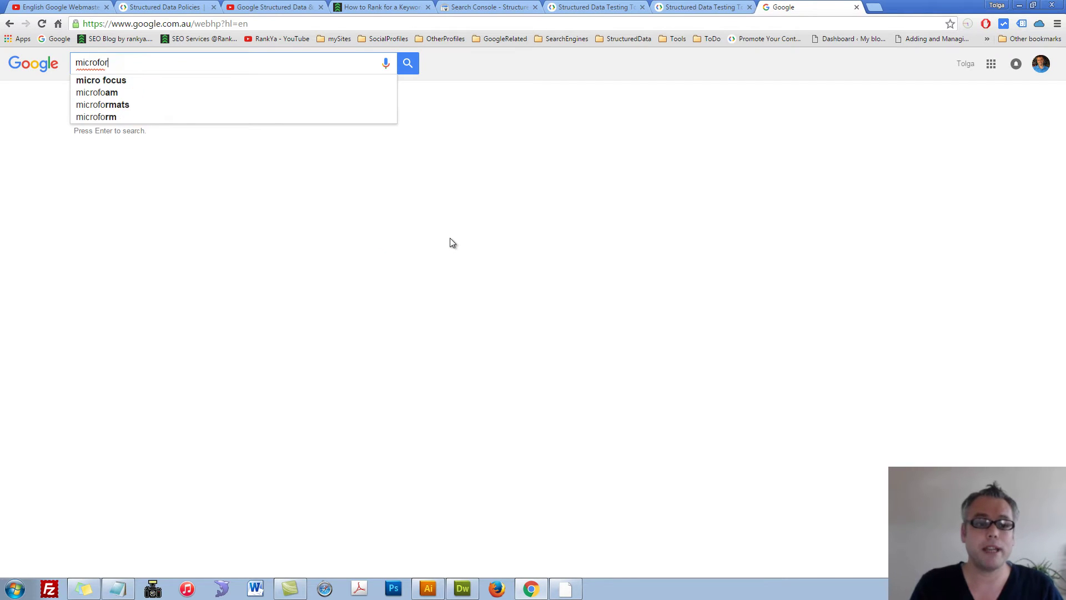
{"action": "type", "text": "mat"}
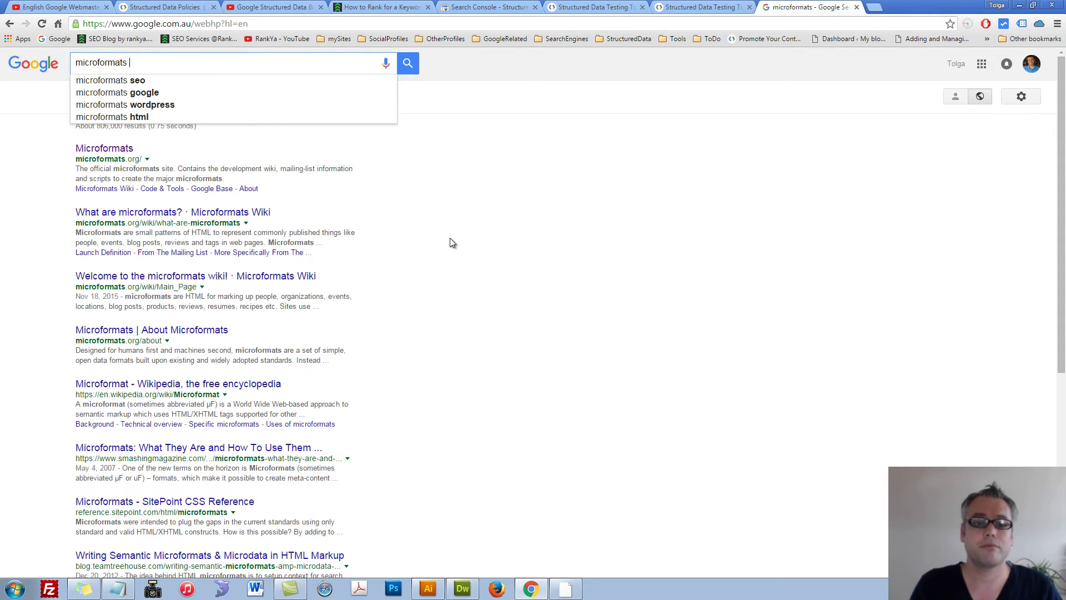
{"action": "type", "text": "s"}
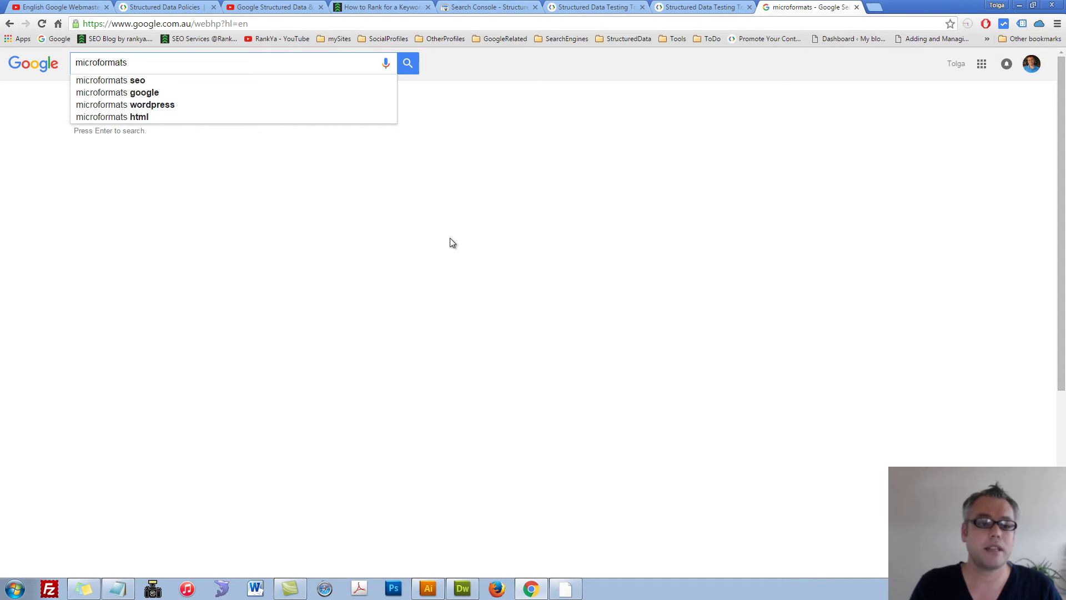
{"action": "key", "text": "Return"}
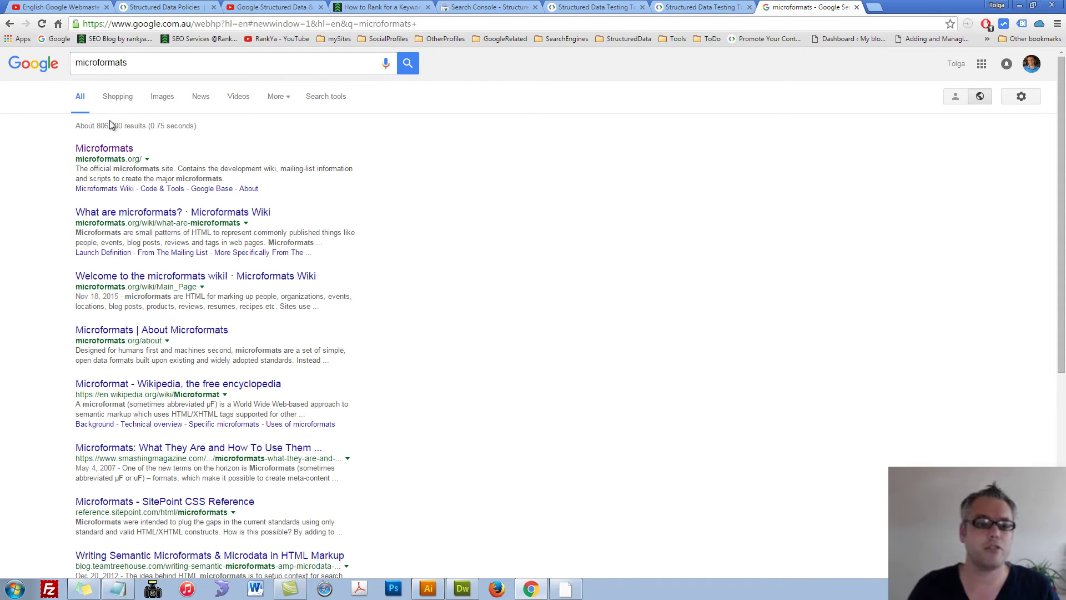
{"action": "left_click", "coordinate": [143, 63]}
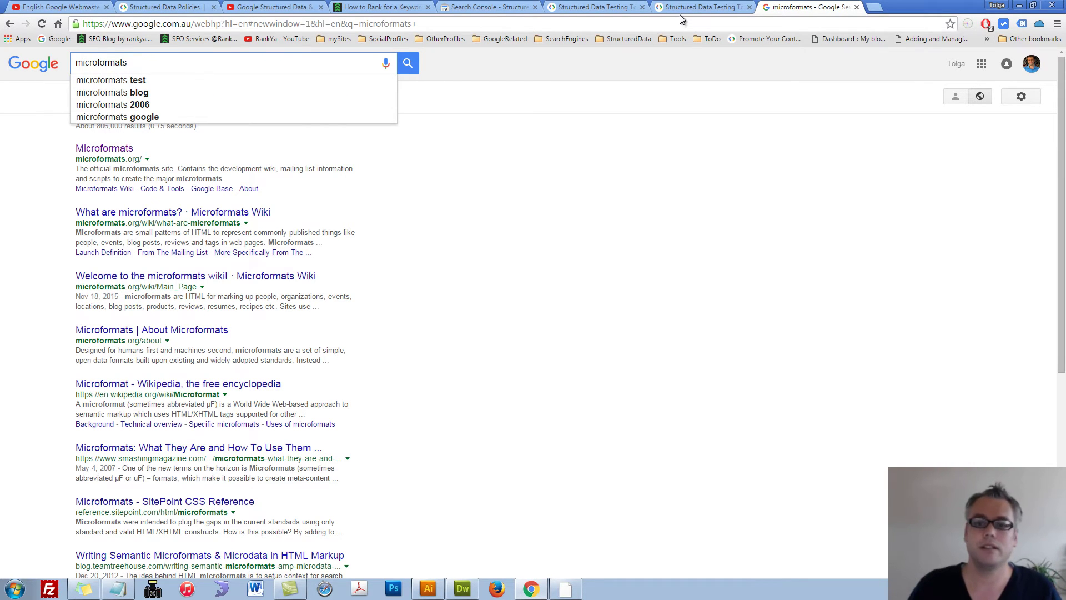
Return to Search Console's Structured Data overview and check which data type has items with errors
{"action": "left_click", "coordinate": [590, 7]}
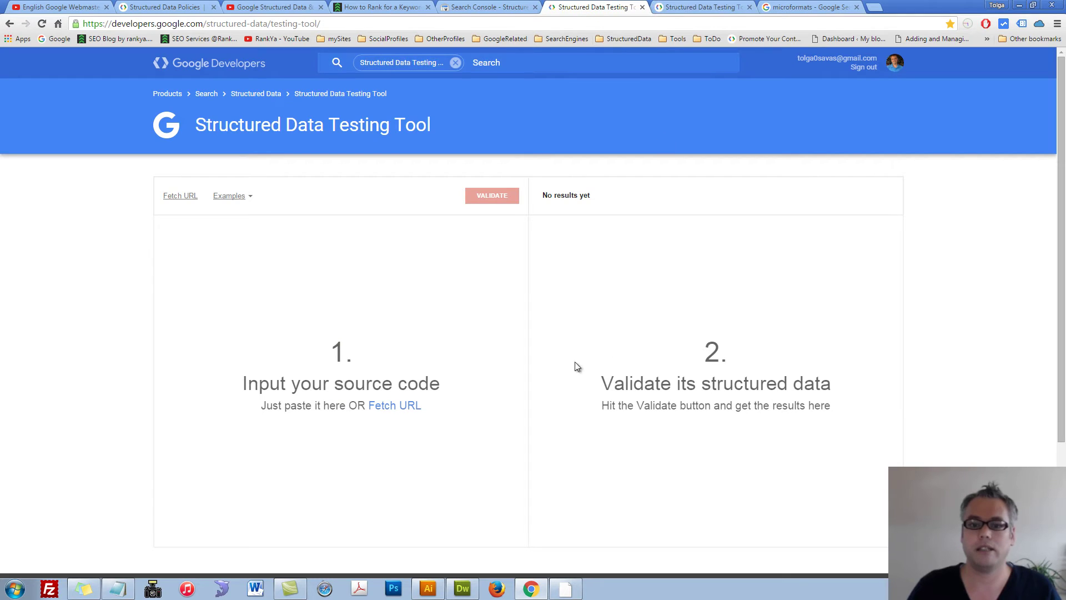
{"action": "left_click", "coordinate": [489, 7]}
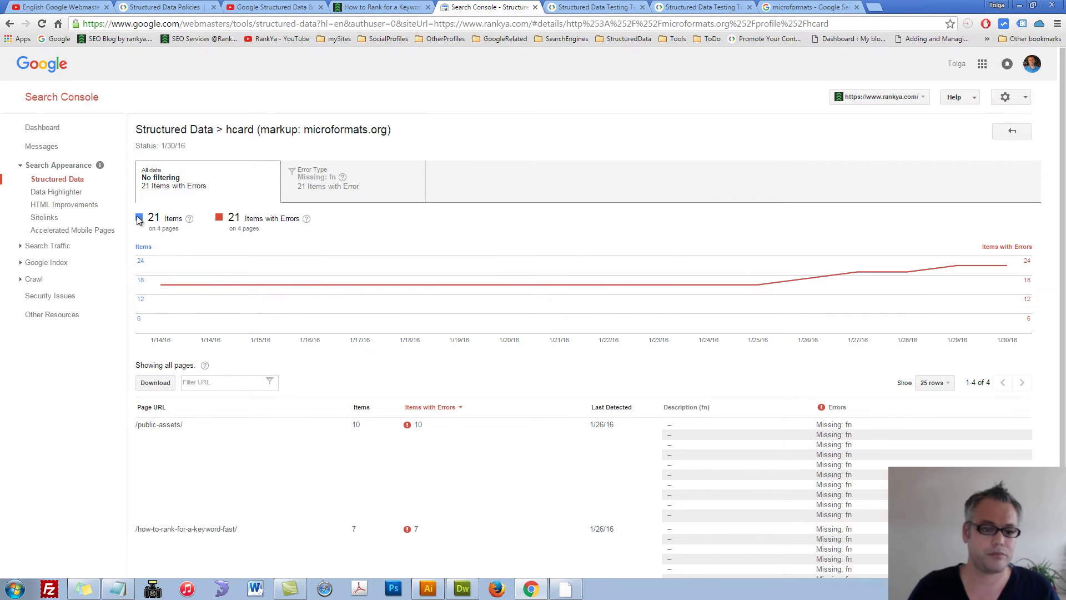
{"action": "left_click", "coordinate": [54, 182]}
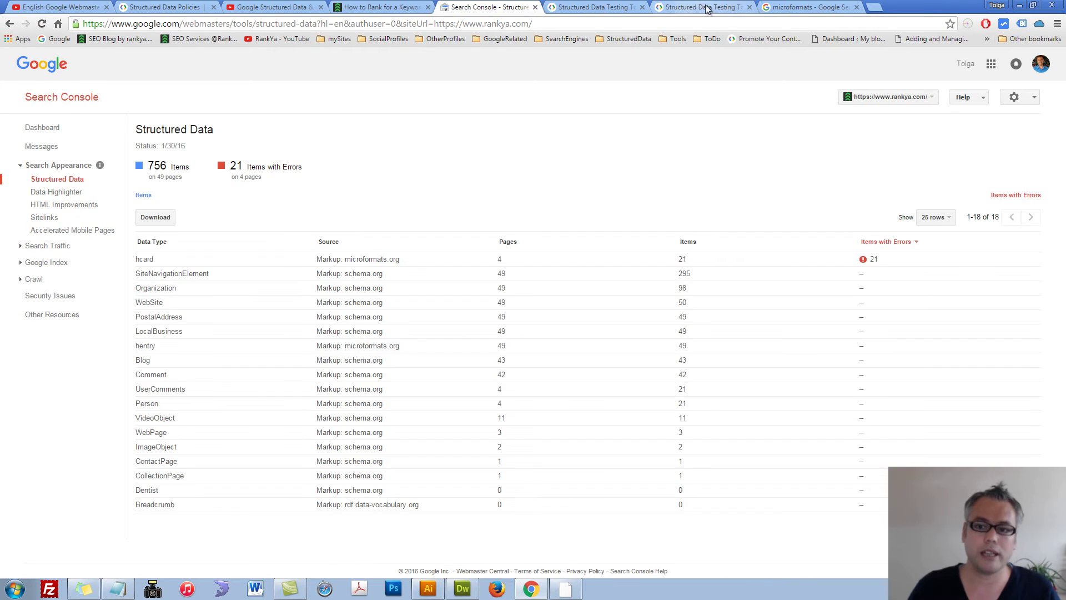
Extend the Google search to "microformats hcard" and open the hCard 1.0 page on the Microformats Wiki
{"action": "left_click", "coordinate": [805, 7]}
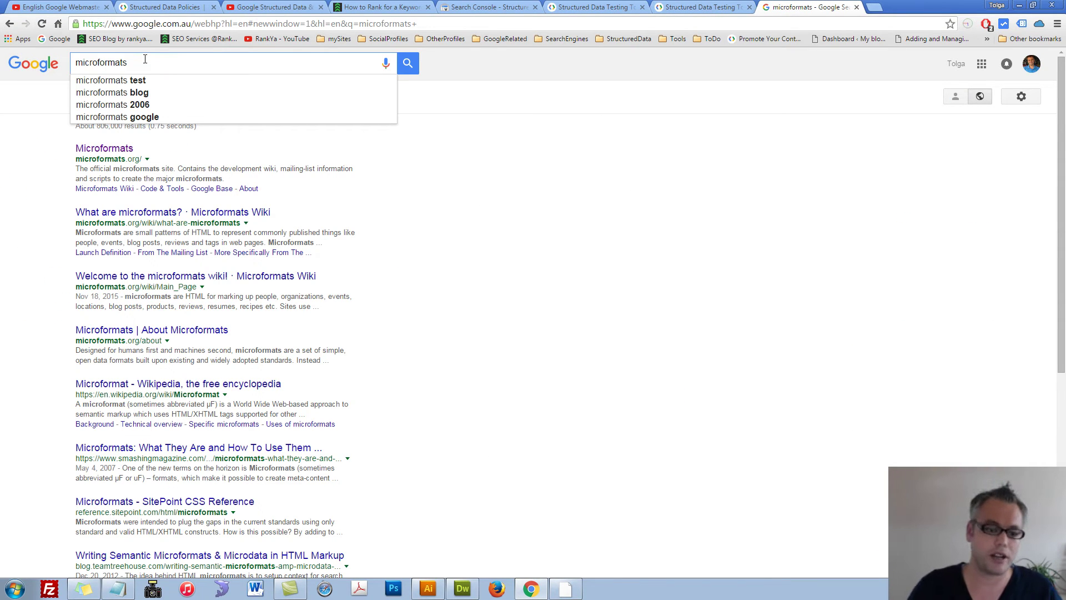
{"action": "type", "text": "hcard"}
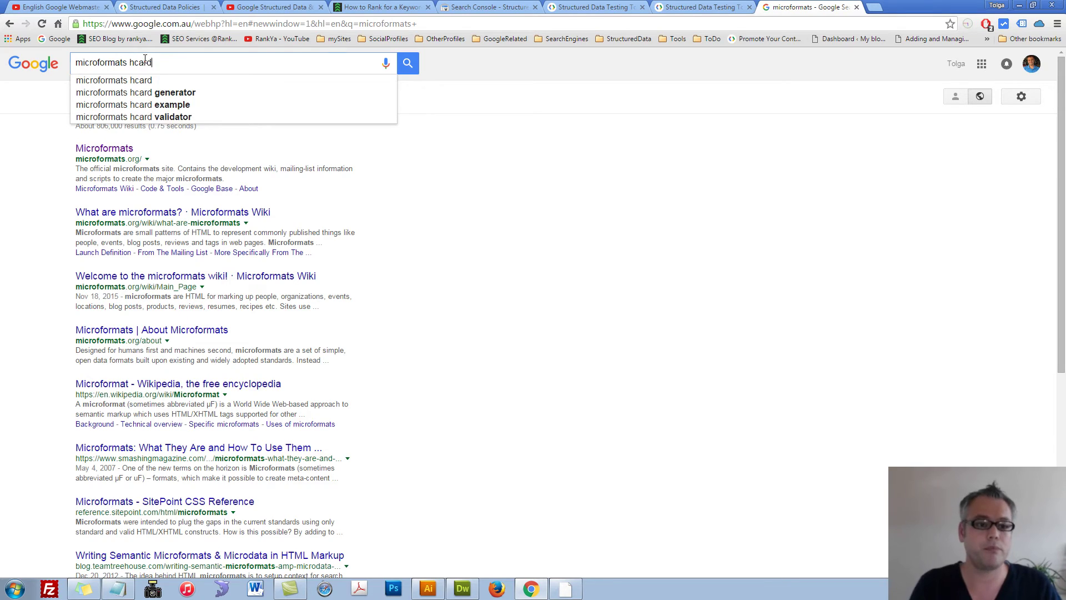
{"action": "key", "text": "Return"}
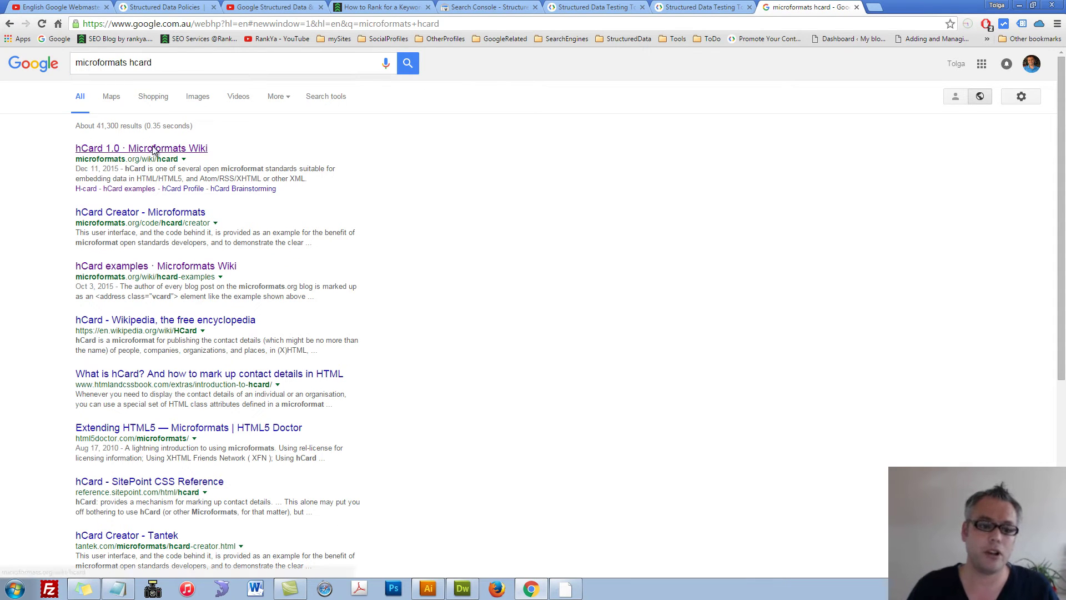
{"action": "left_click", "coordinate": [154, 149]}
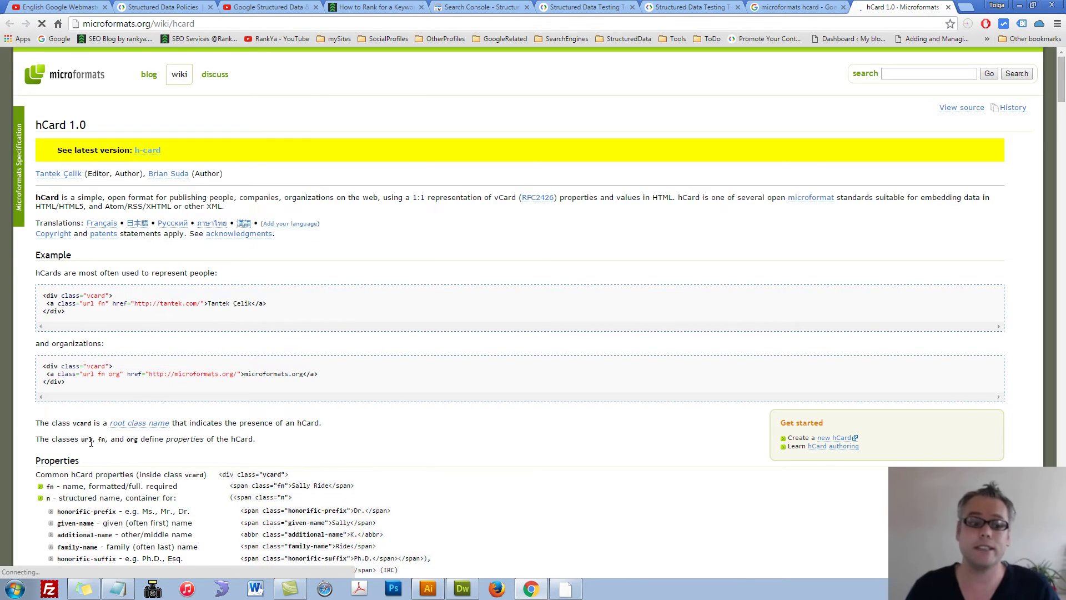
Examine the "vcard" and "url fn" classes in the hCard example markup for people and organizations
{"action": "scroll", "coordinate": [92, 442], "scroll_direction": "down", "scroll_amount": 3}
{"action": "left_click_drag", "start_coordinate": [87, 201], "coordinate": [107, 203]}
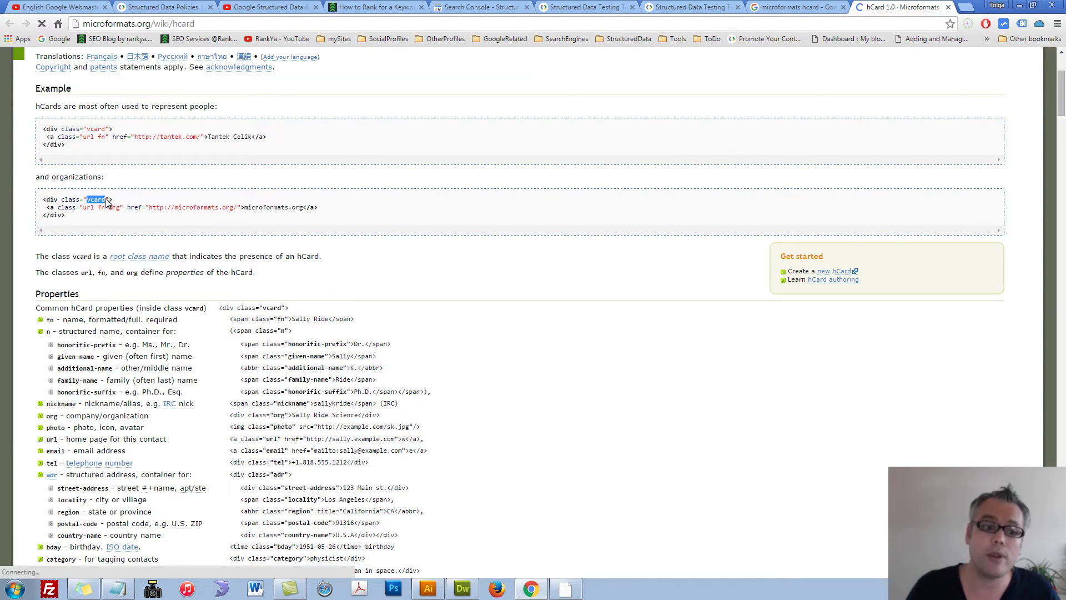
{"action": "left_click_drag", "start_coordinate": [94, 137], "coordinate": [102, 141]}
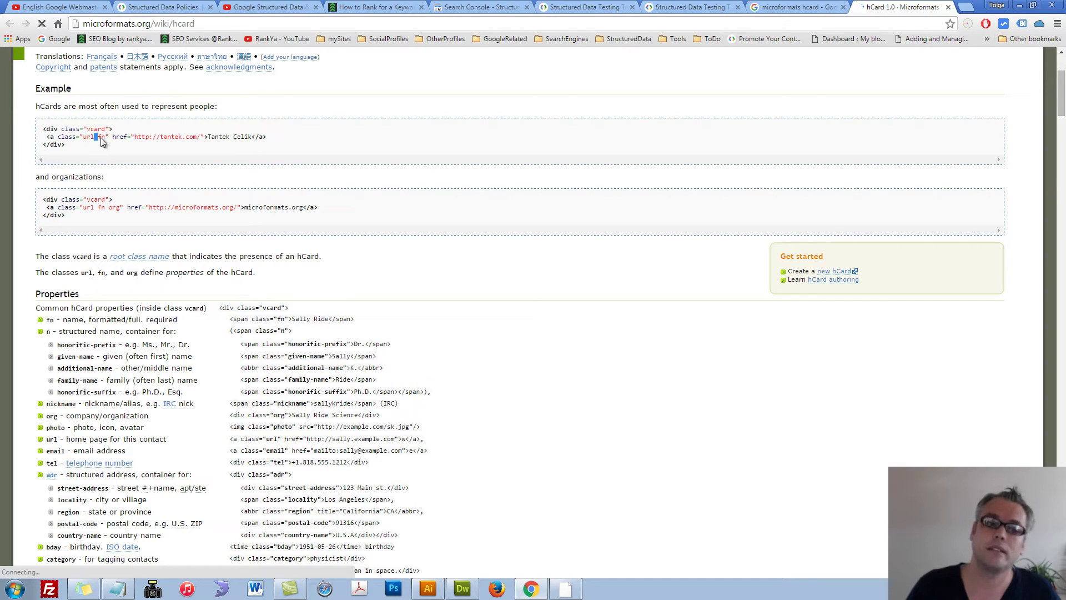
{"action": "left_click", "coordinate": [428, 175]}
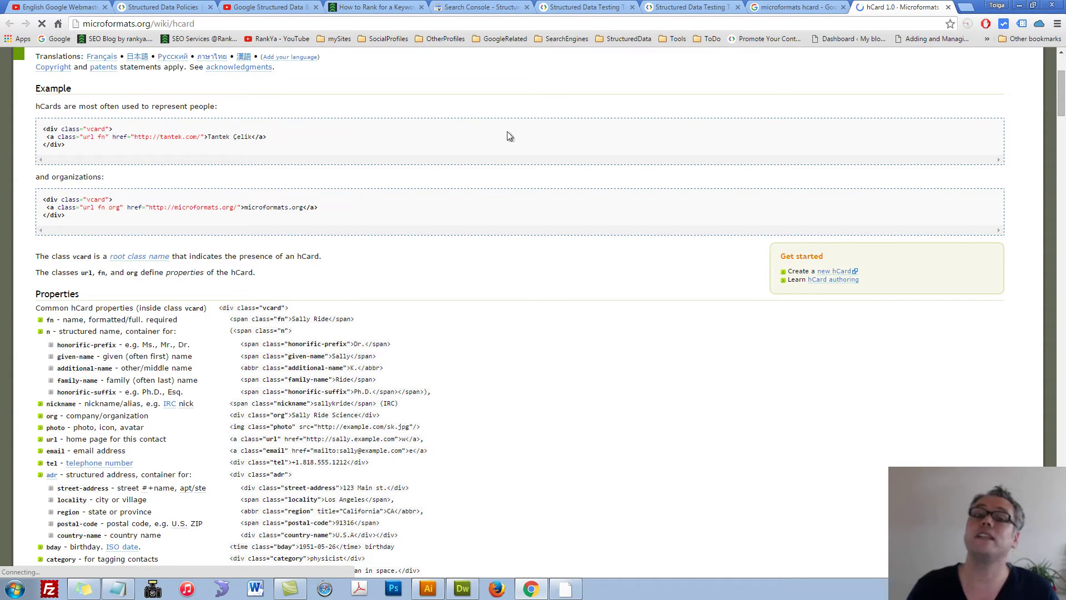
In Dreamweaver, add the text "RankYa SEO" on its own line below the opening article tag of index.html
{"action": "left_click", "coordinate": [461, 595]}
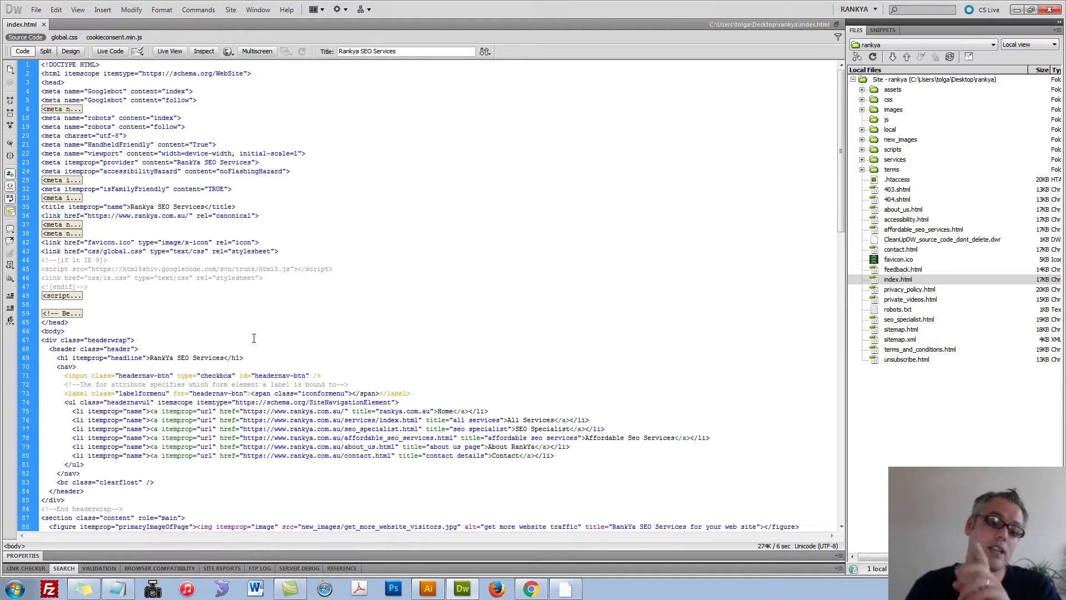
{"action": "scroll", "coordinate": [255, 322], "scroll_direction": "down", "scroll_amount": 3}
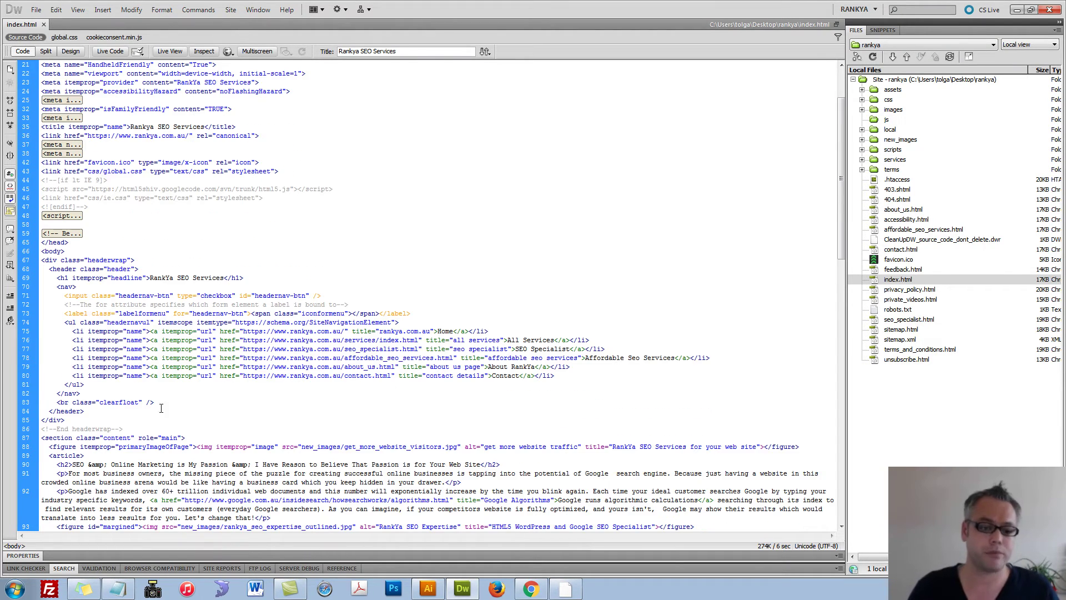
{"action": "left_click", "coordinate": [207, 436]}
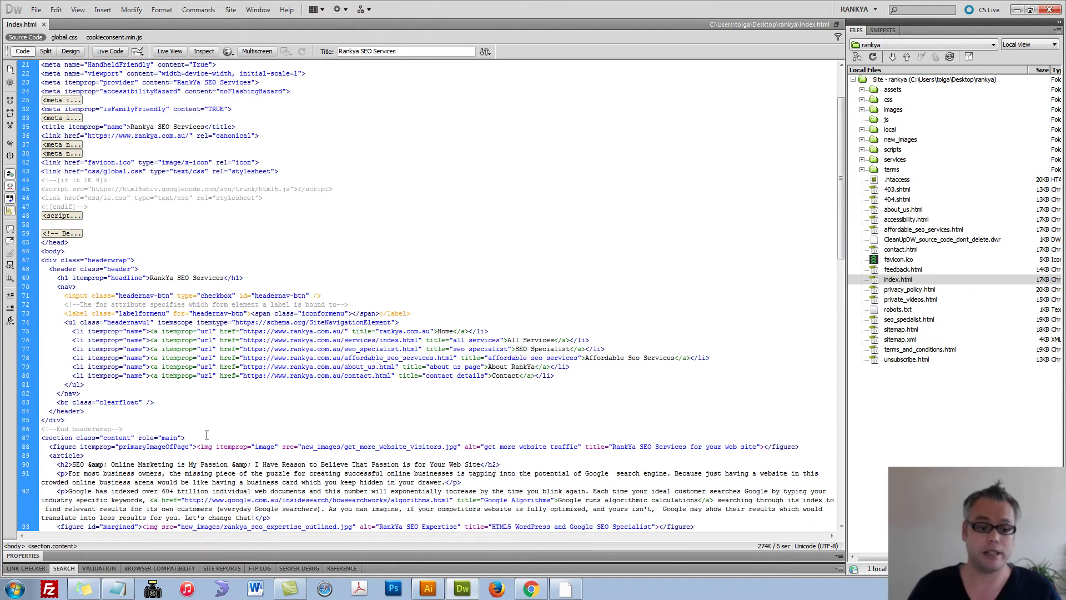
{"action": "left_click", "coordinate": [128, 456]}
{"action": "key", "text": "Return"}
{"action": "key", "text": "Return"}
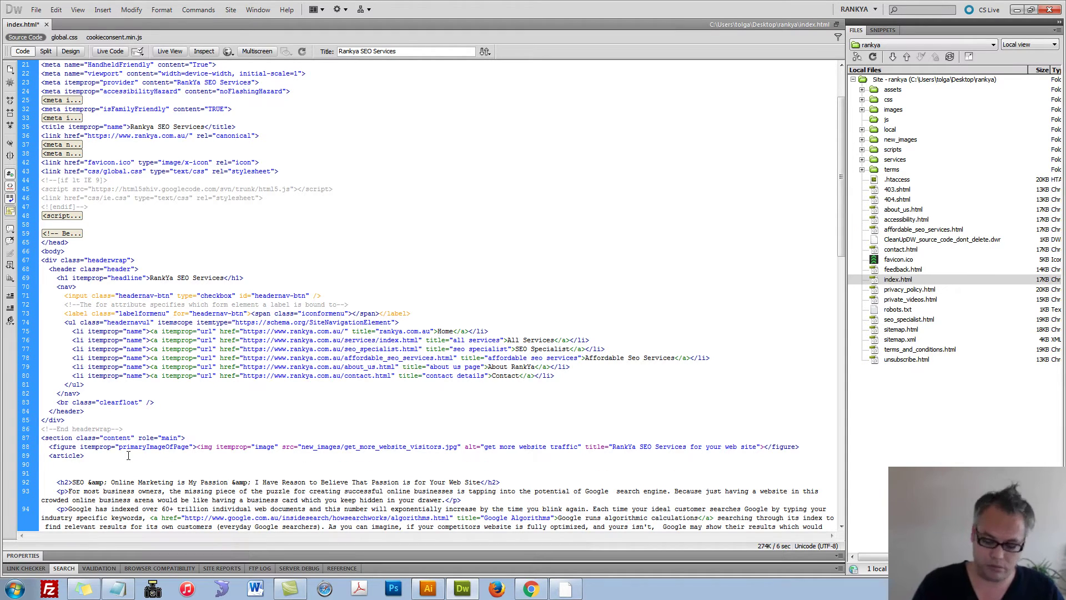
{"action": "key", "text": "Return"}
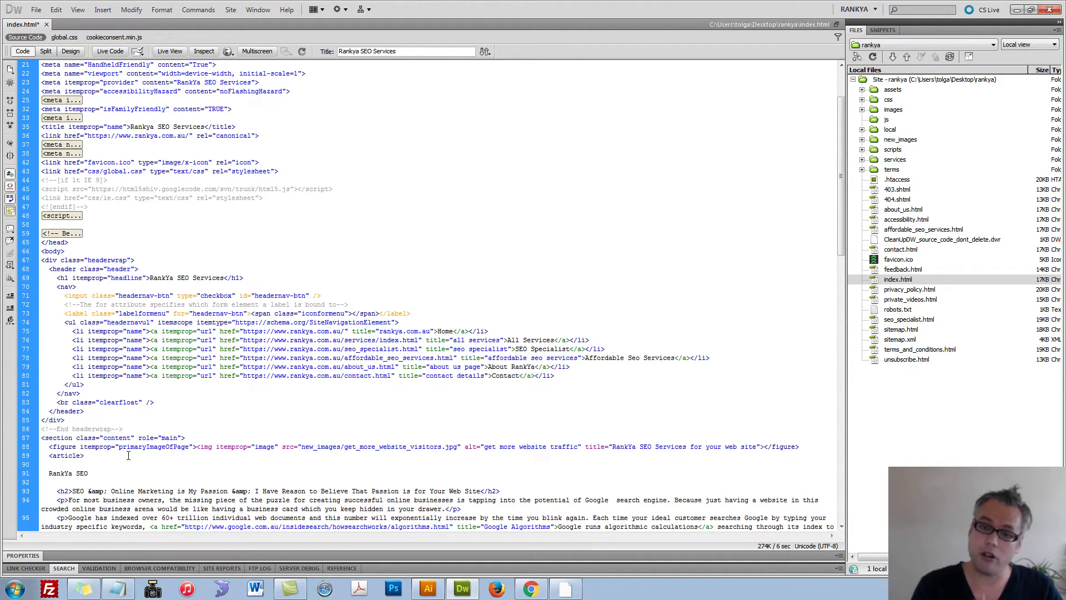
Add the person's full name on a separate line a few lines below "RankYa SEO"
{"action": "key", "text": "Return"}
{"action": "key", "text": "Return"}
{"action": "key", "text": "Return"}
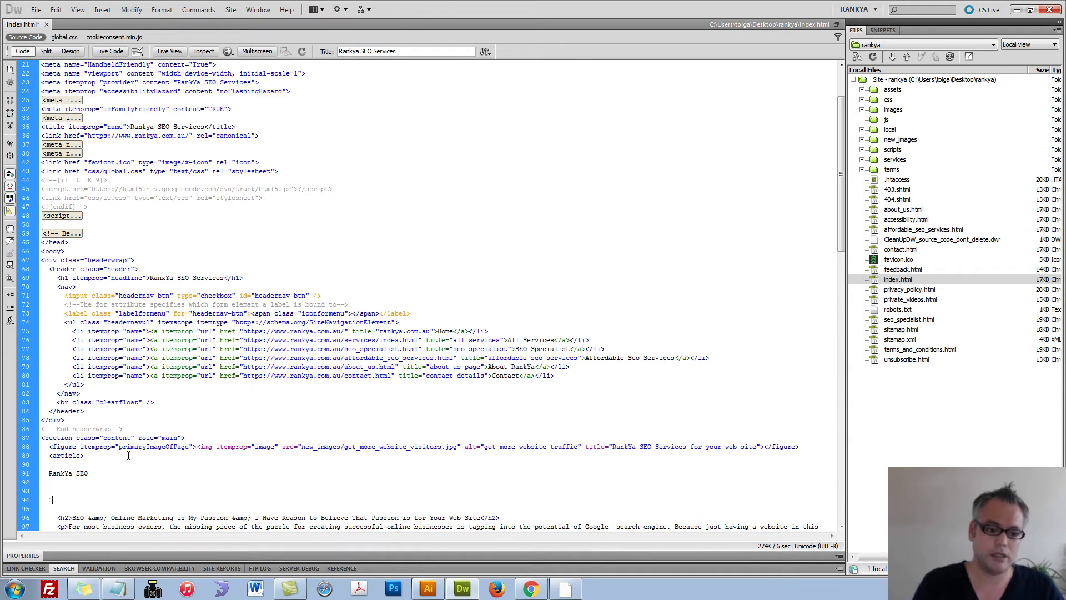
{"action": "type", "text": "Tolga Savas"}
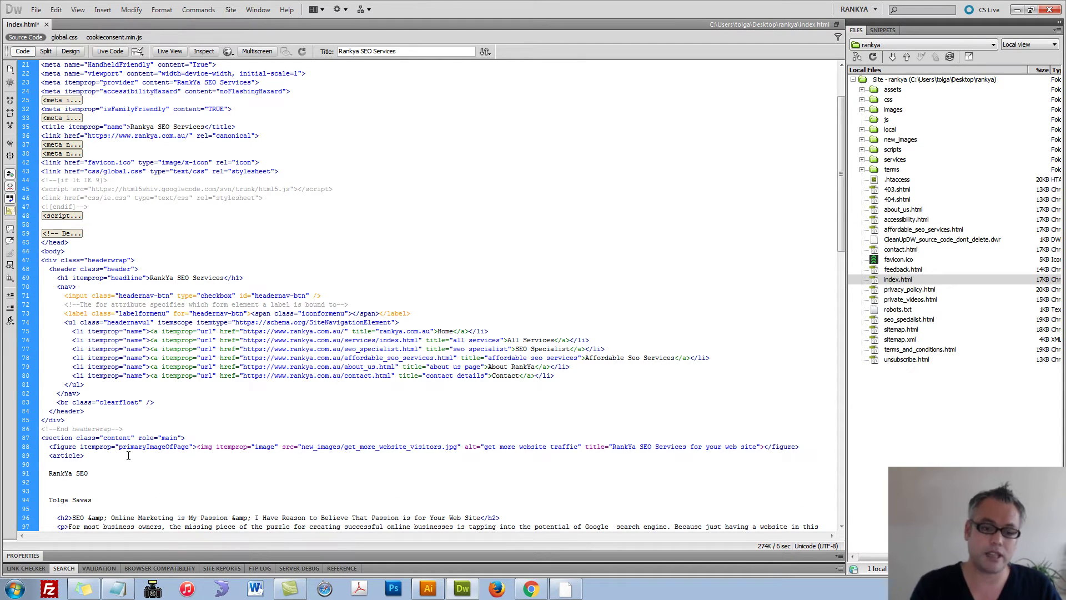
Wrap the person's name in a span tag and switch back to the hCard page in Chrome
{"action": "left_click", "coordinate": [48, 501], "text": "shift"}
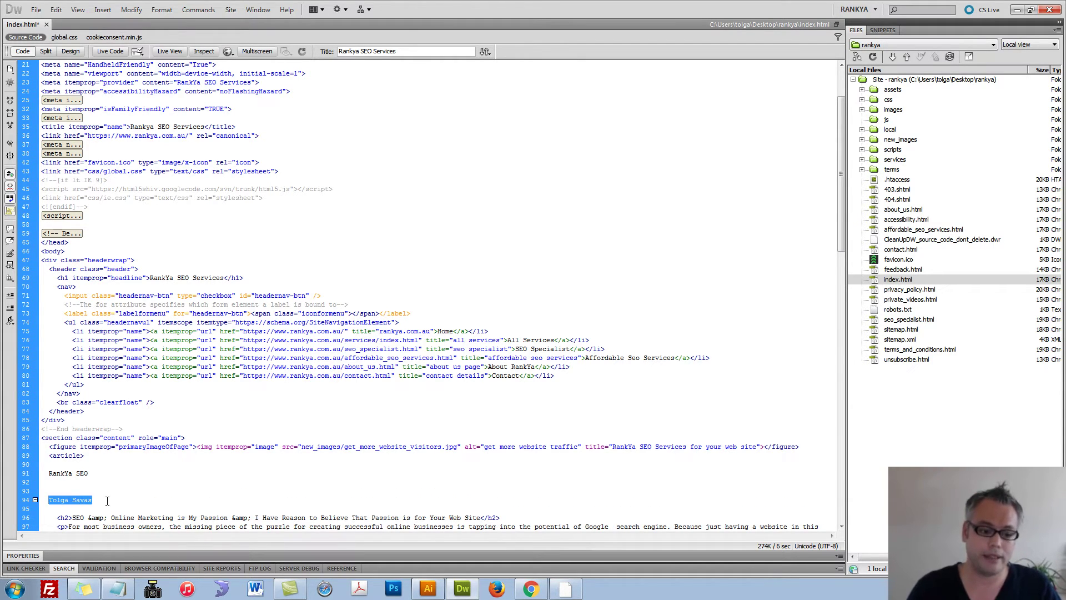
{"action": "left_click", "coordinate": [11, 255]}
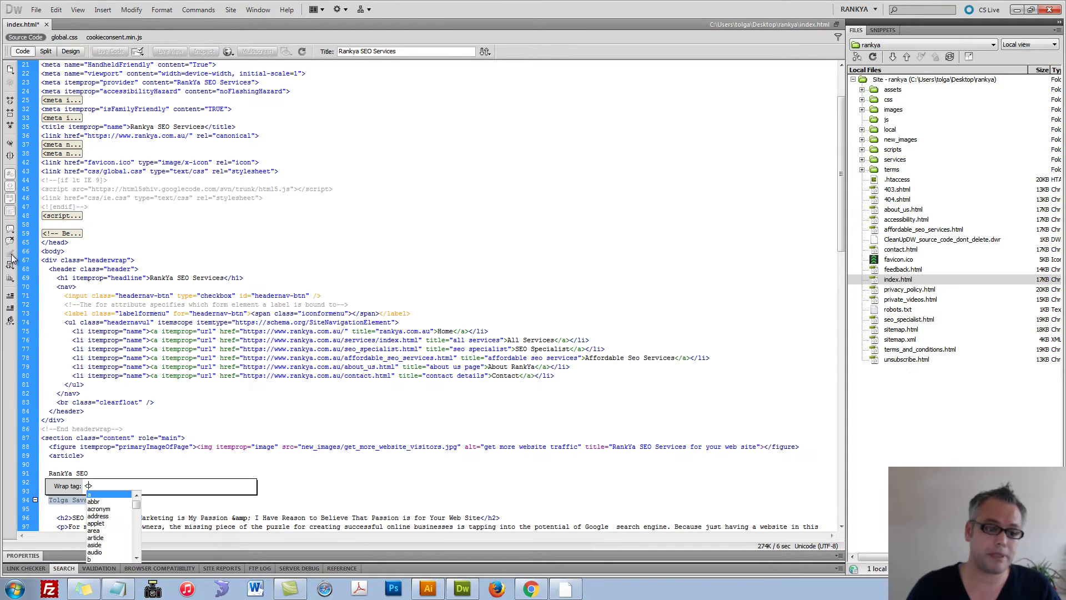
{"action": "type", "text": "span>"}
{"action": "key", "text": "Return"}
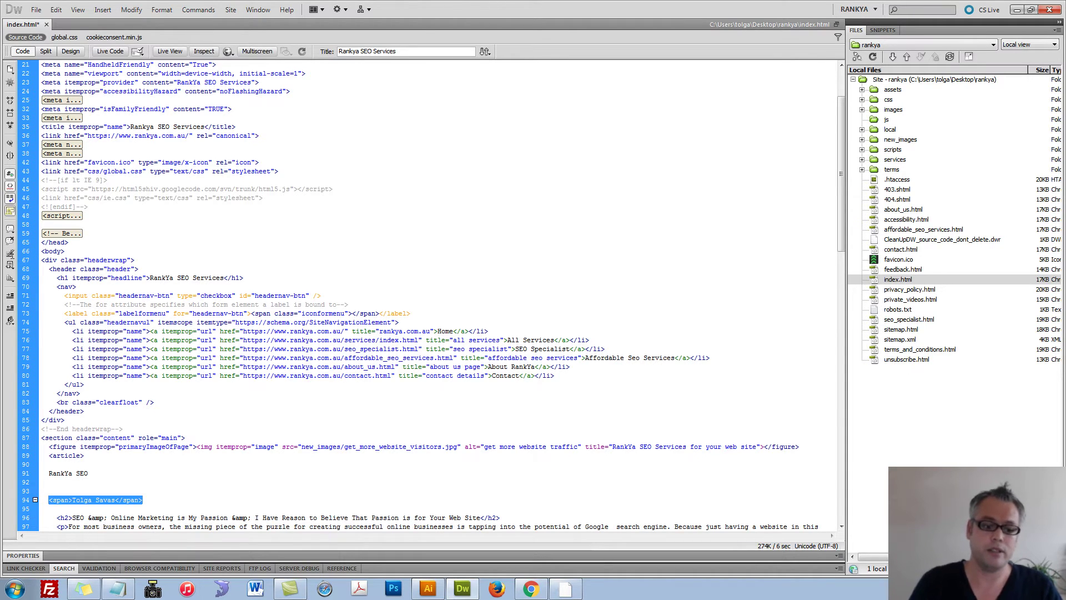
{"action": "left_click", "coordinate": [335, 292]}
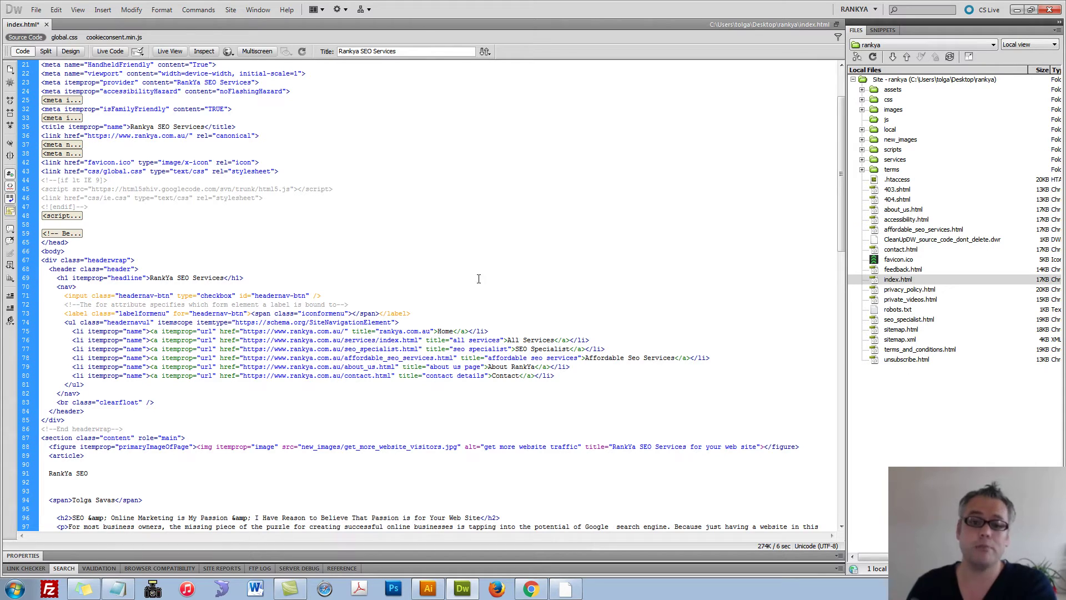
{"action": "key", "text": "Up"}
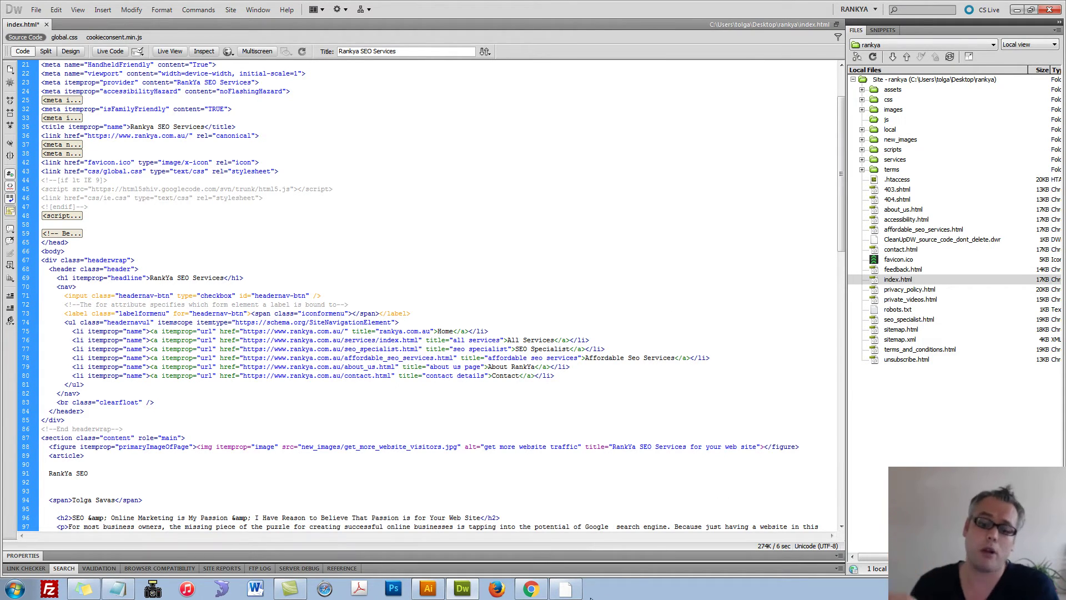
{"action": "left_click", "coordinate": [530, 589]}
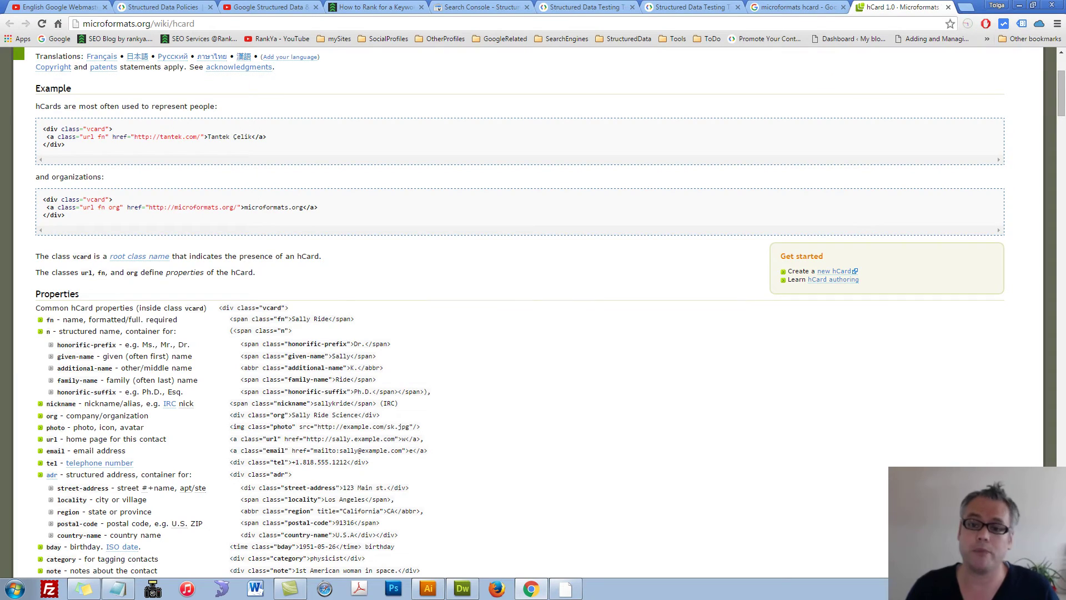
Open the site's bookmarked Crazy Domains Hosting Manager in a new browser tab and log in with the prefilled credentials
{"action": "left_click", "coordinate": [966, 7]}
{"action": "left_click", "coordinate": [339, 38]}
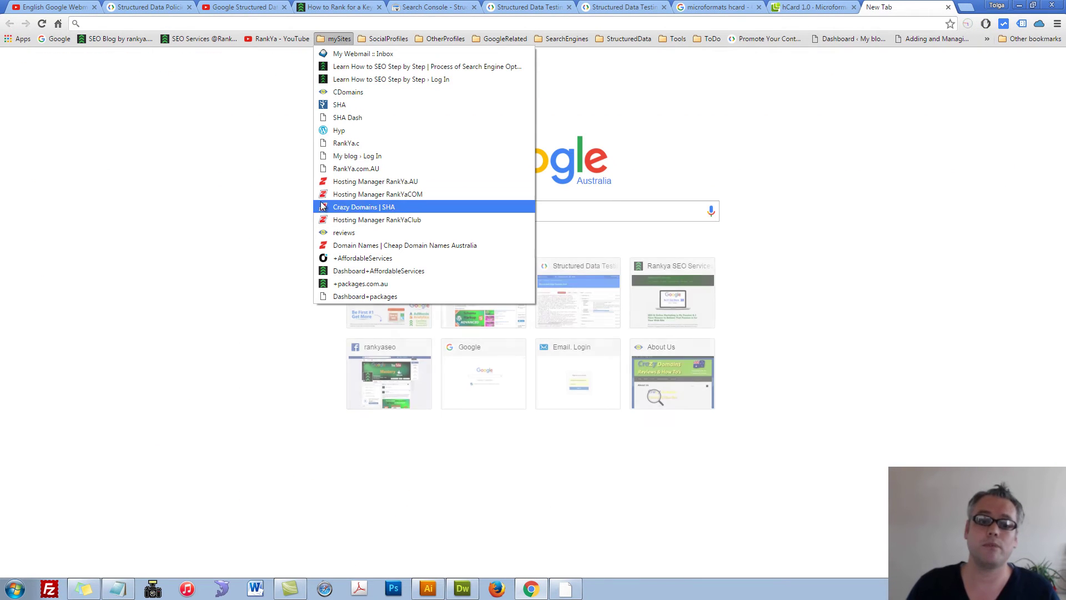
{"action": "left_click", "coordinate": [430, 182]}
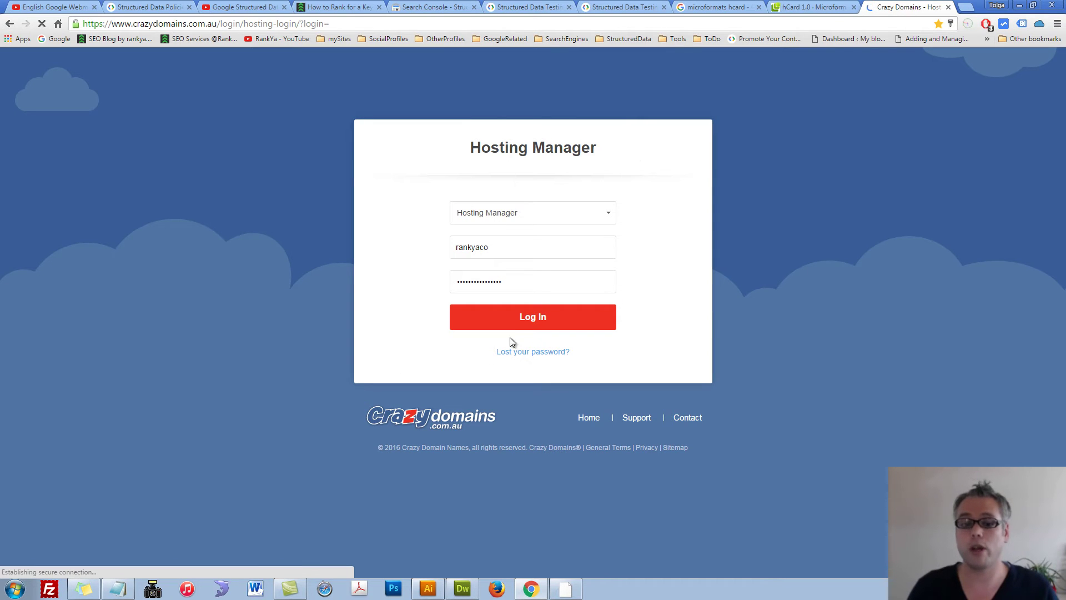
{"action": "left_click", "coordinate": [516, 319]}
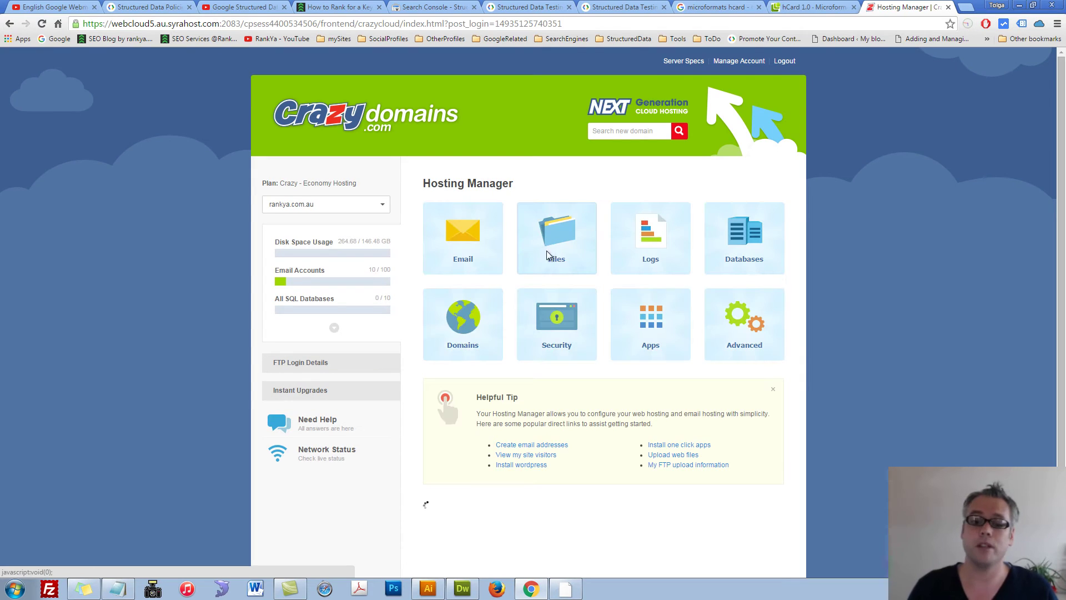
Open File Manager at the document root for rankya.com.au and open index.html in the plain text editor
{"action": "left_click", "coordinate": [548, 250]}
{"action": "left_click", "coordinate": [583, 314]}
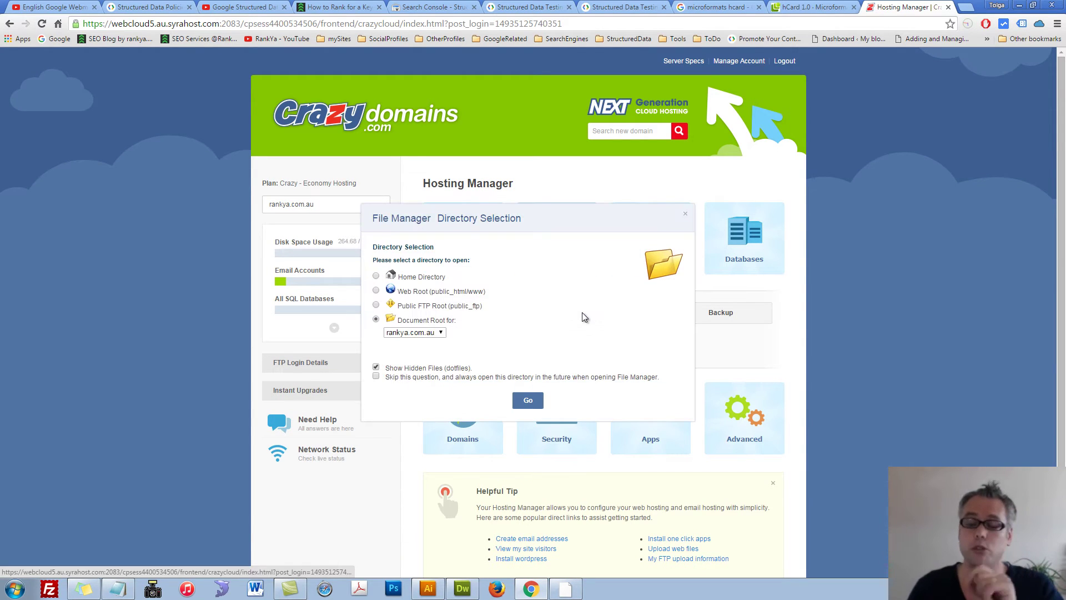
{"action": "left_click", "coordinate": [527, 400]}
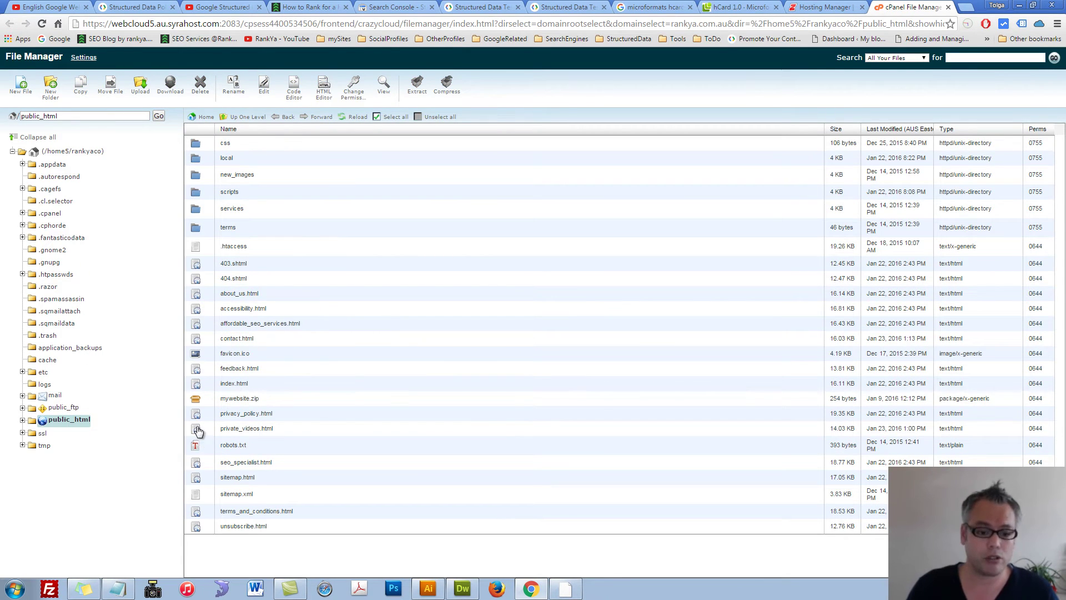
{"action": "left_click", "coordinate": [196, 387]}
{"action": "right_click", "coordinate": [195, 387]}
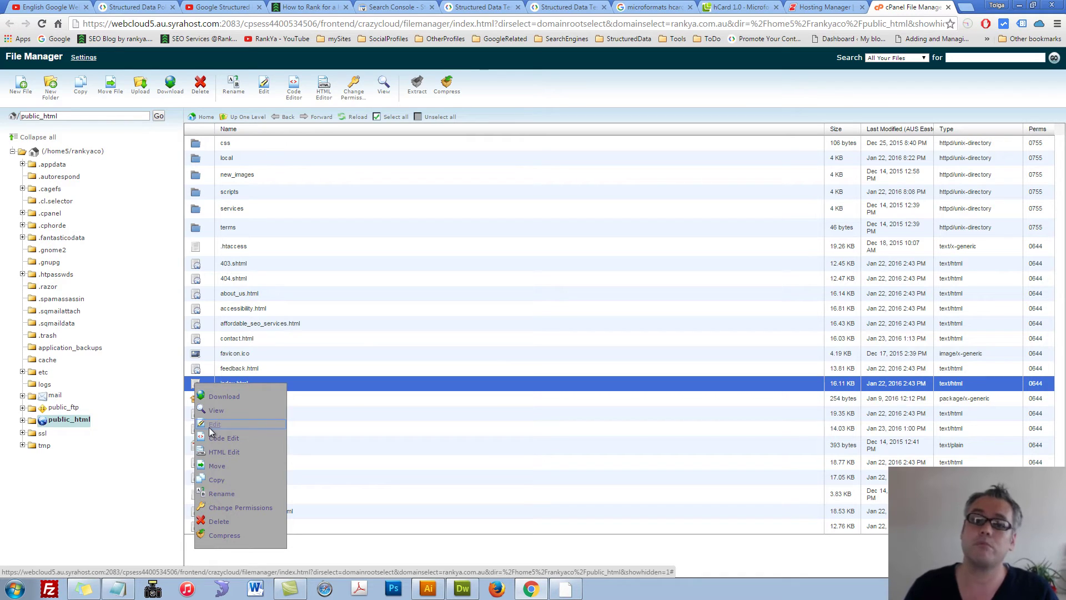
{"action": "left_click", "coordinate": [212, 426]}
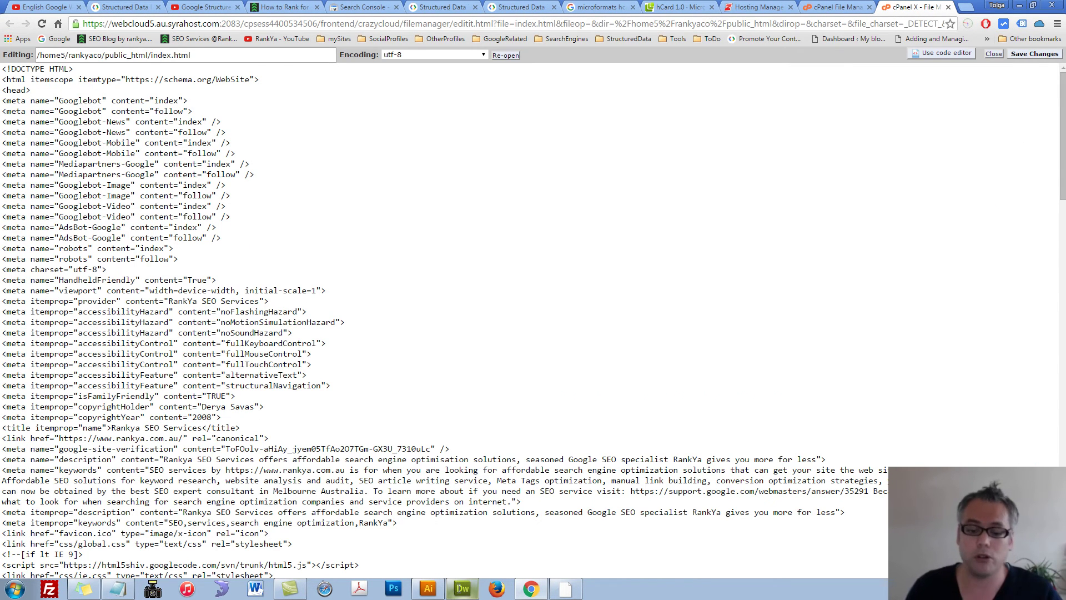
Switch to Dreamweaver and review the "RankYa SEO" line and the span-wrapped person's name in index.html
{"action": "left_click", "coordinate": [463, 588]}
{"action": "left_click", "coordinate": [238, 296]}
{"action": "scroll", "coordinate": [140, 382], "scroll_direction": "down", "scroll_amount": 3}
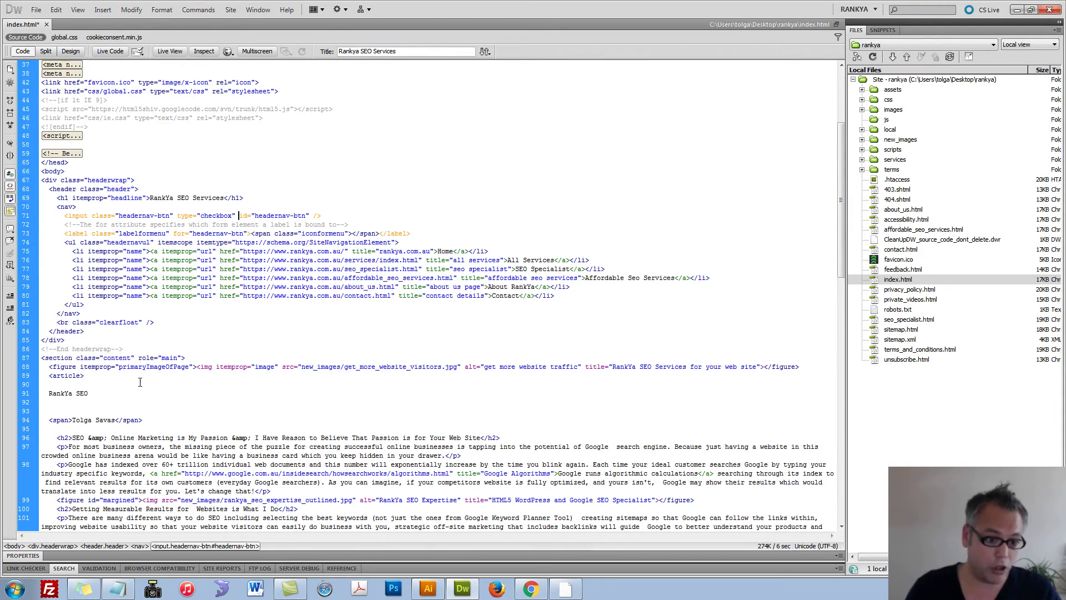
{"action": "left_click_drag", "start_coordinate": [43, 395], "coordinate": [120, 393]}
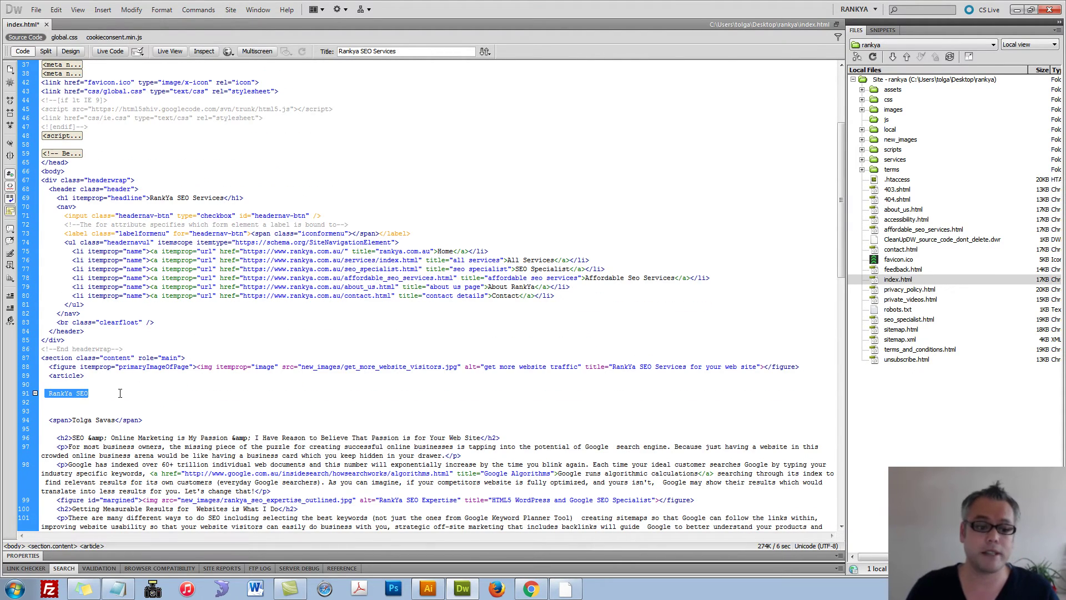
{"action": "left_click", "coordinate": [110, 419]}
{"action": "left_click_drag", "start_coordinate": [45, 420], "coordinate": [181, 417]}
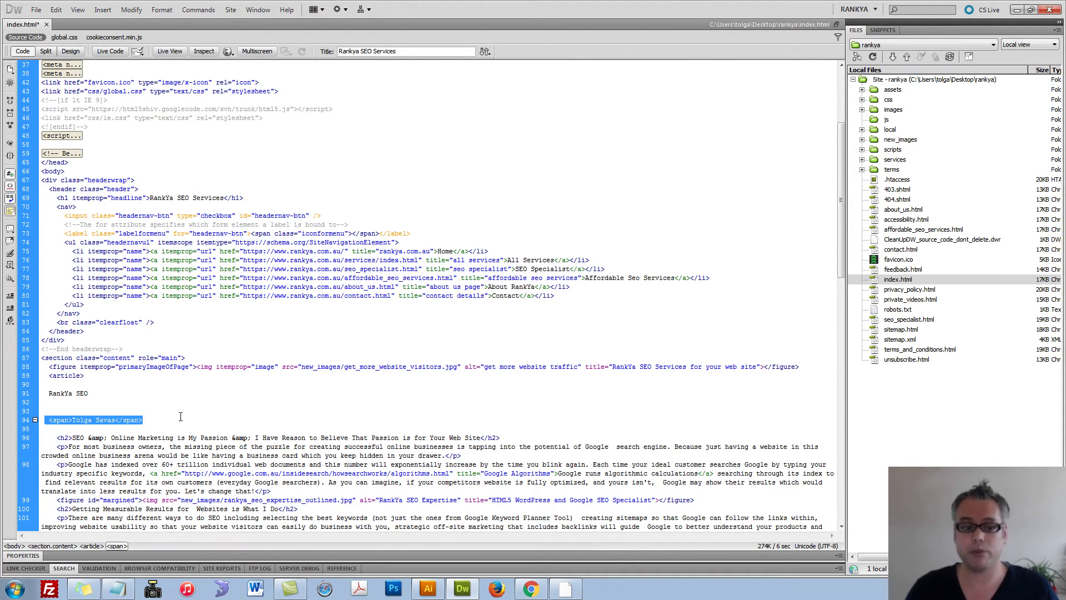
{"action": "left_click", "coordinate": [102, 424]}
{"action": "left_click", "coordinate": [530, 588]}
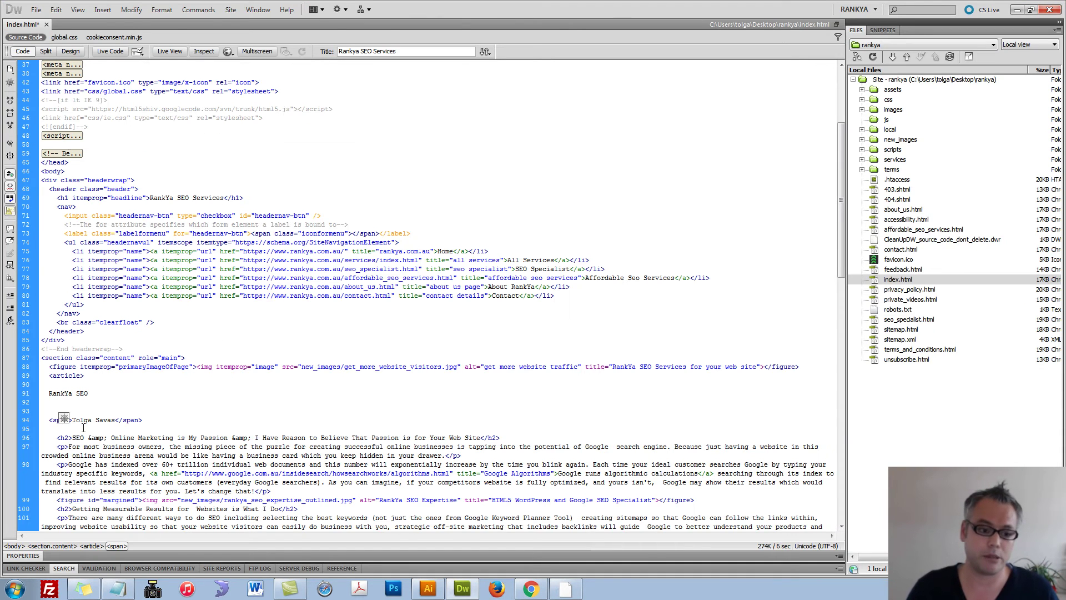
Give the span around the person's name the class "fn", trying "n" as a second class and removing it
{"action": "left_click", "coordinate": [72, 425]}
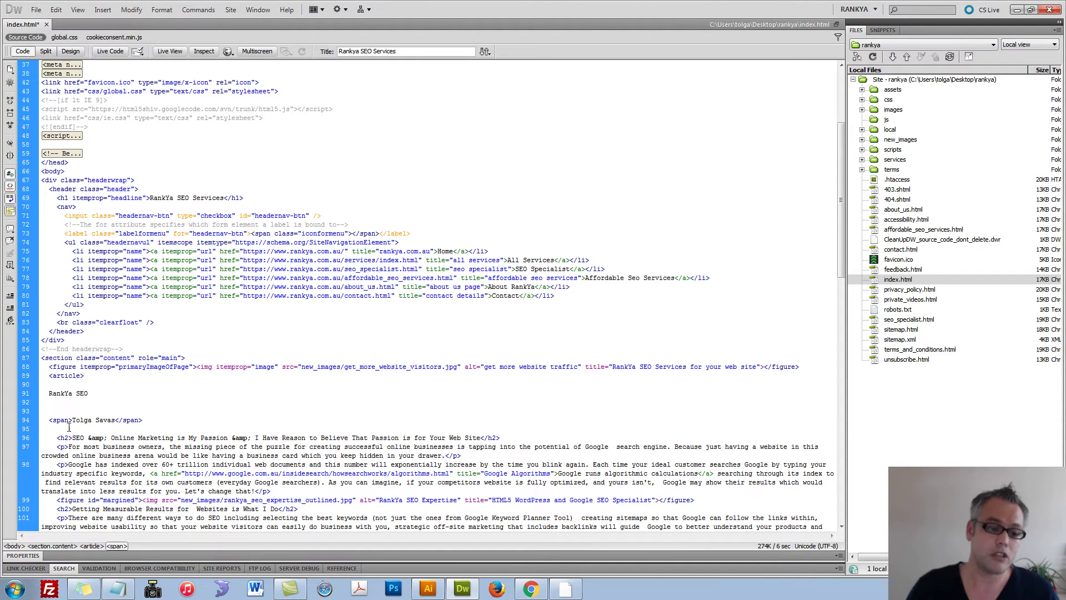
{"action": "type", "text": "cla"}
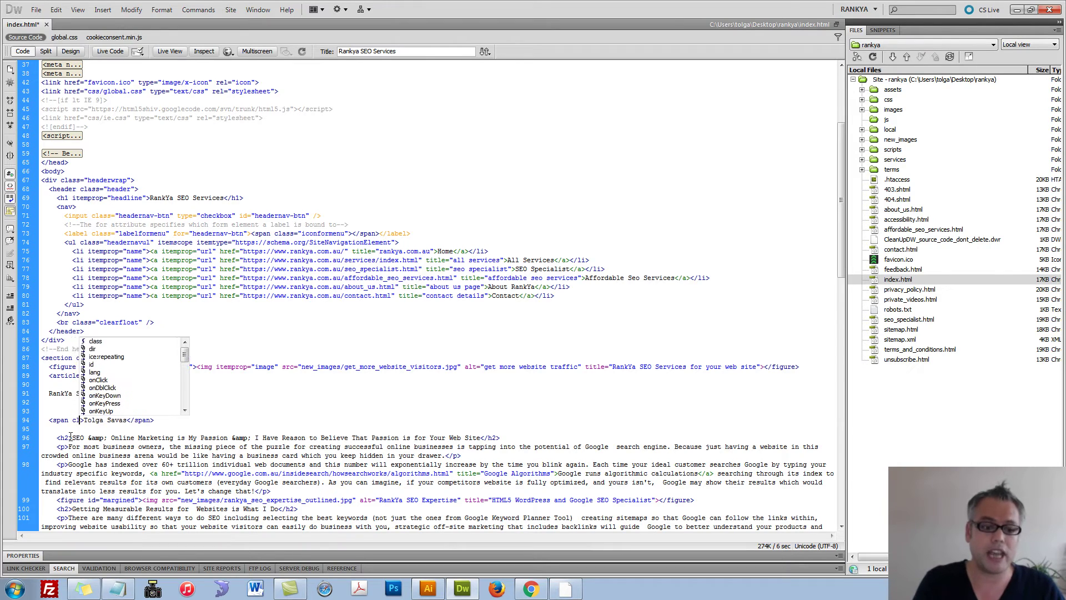
{"action": "key", "text": "Return"}
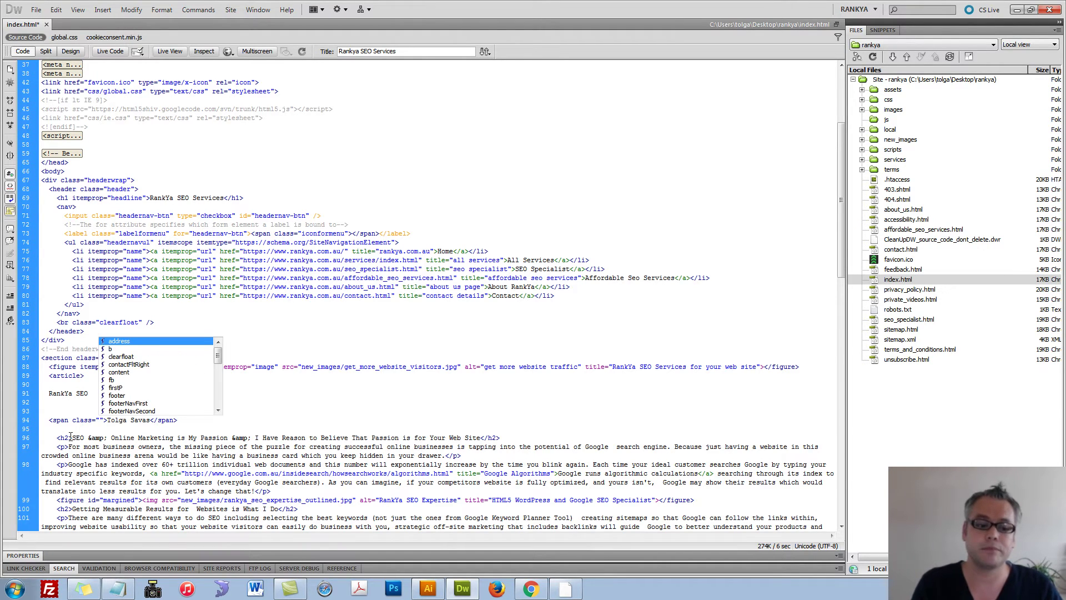
{"action": "type", "text": "fn "}
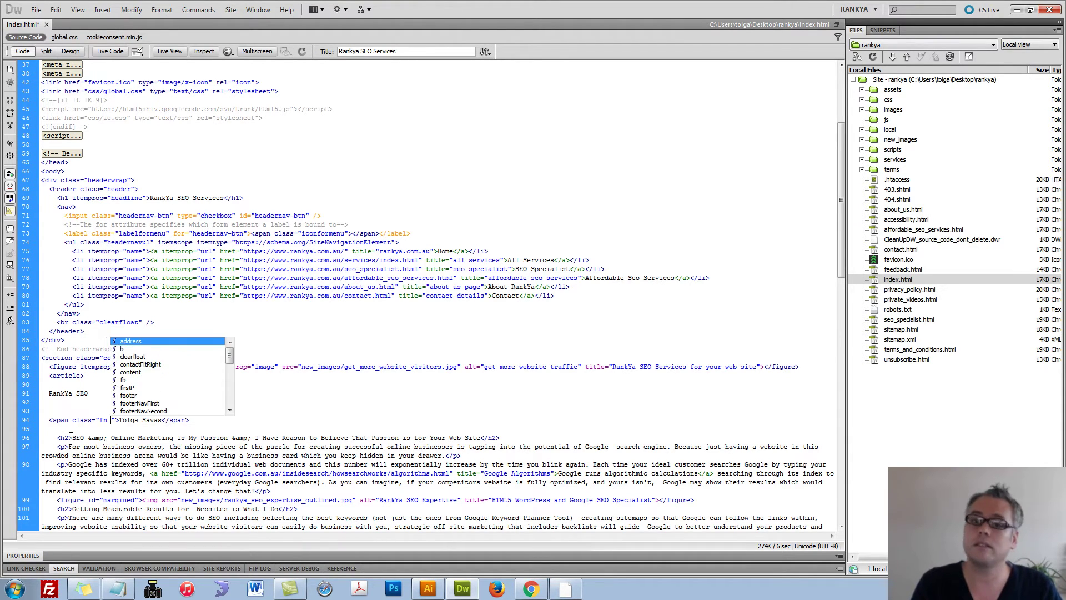
{"action": "type", "text": "i"}
{"action": "left_click", "coordinate": [214, 481]}
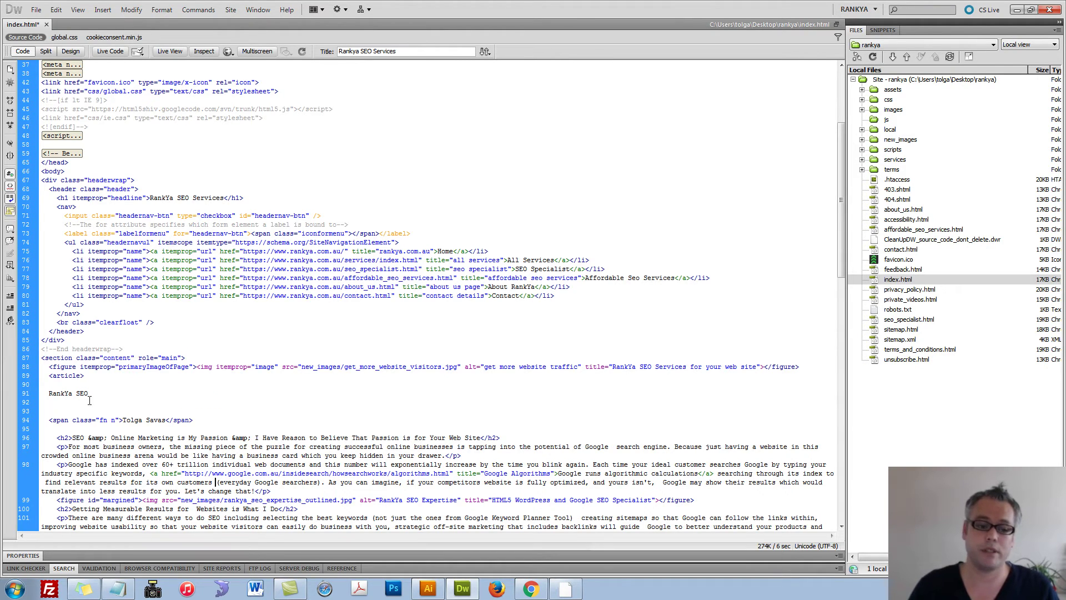
{"action": "double_click", "coordinate": [111, 421]}
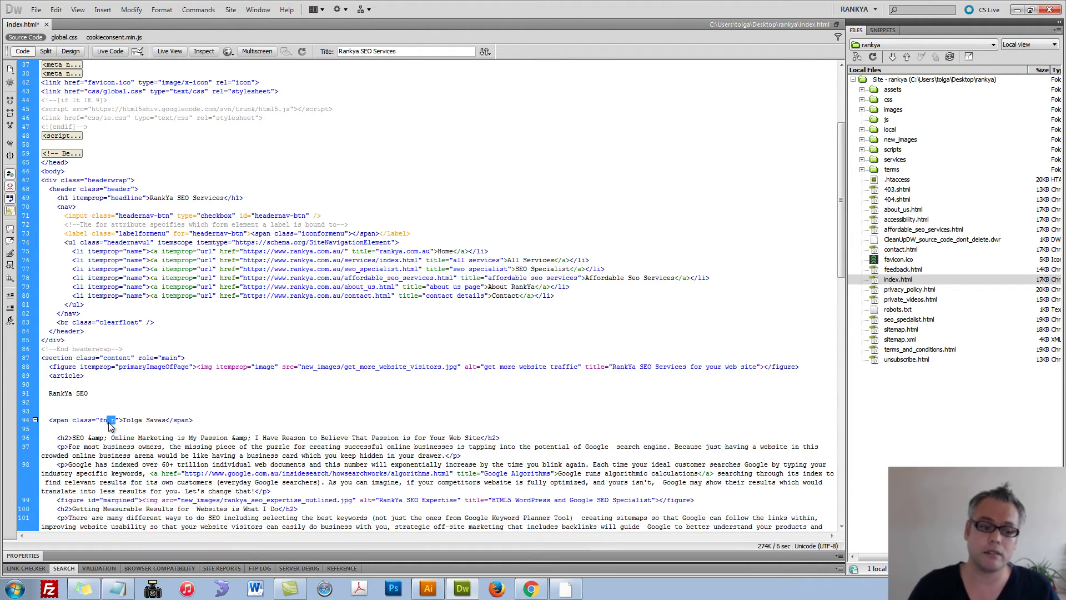
{"action": "key", "text": "BackSpace"}
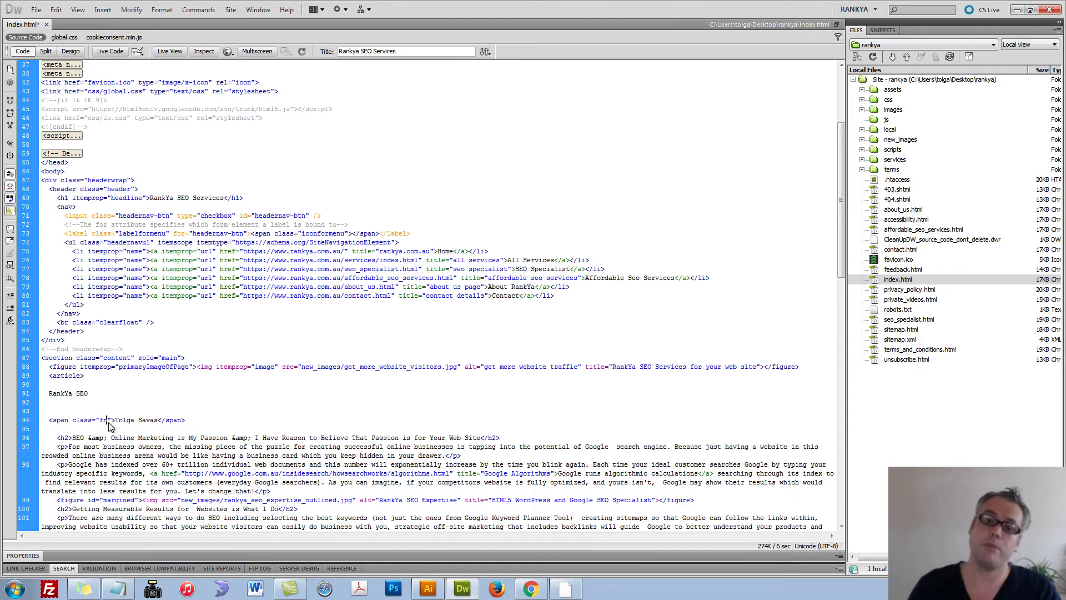
Compare the missing fn errors in Chrome's Search Console report with the name's span class and the "RankYa SEO" line in Dreamweaver
{"action": "left_click", "coordinate": [562, 593]}
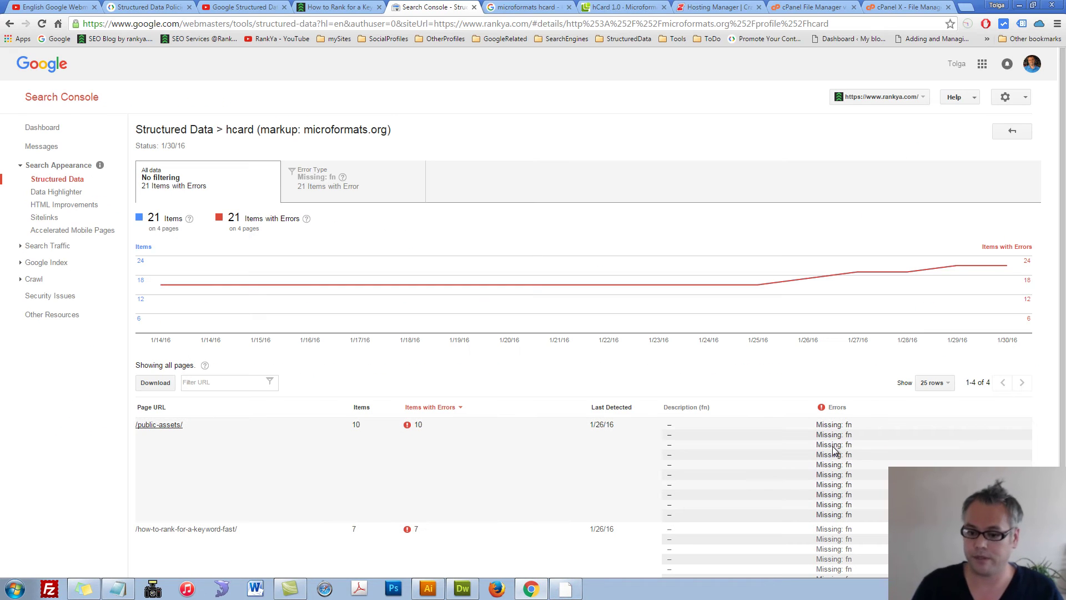
{"action": "left_click", "coordinate": [463, 588]}
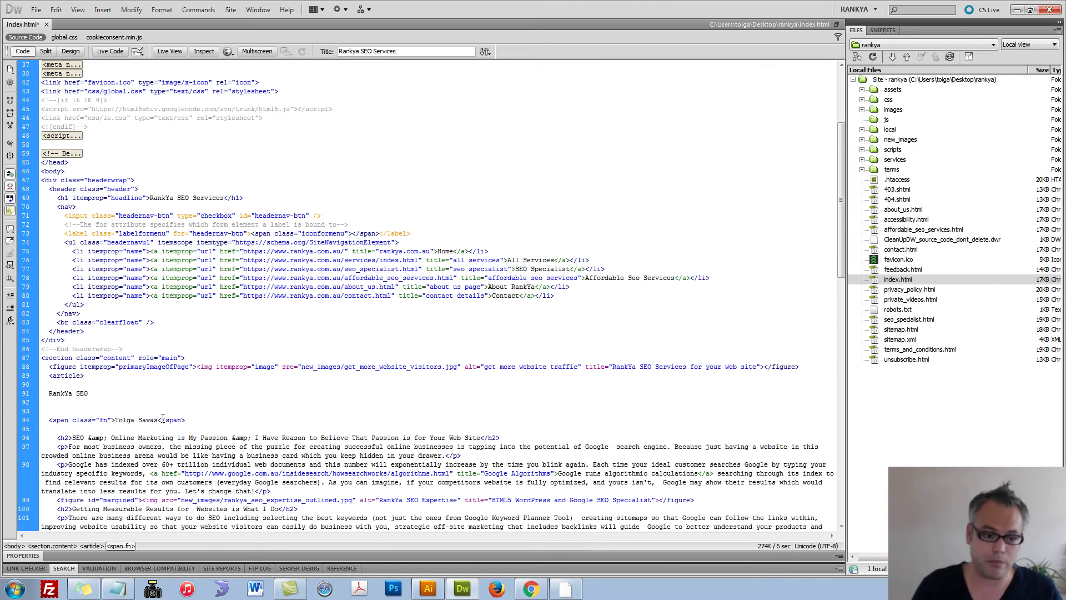
{"action": "left_click_drag", "start_coordinate": [72, 420], "coordinate": [111, 418]}
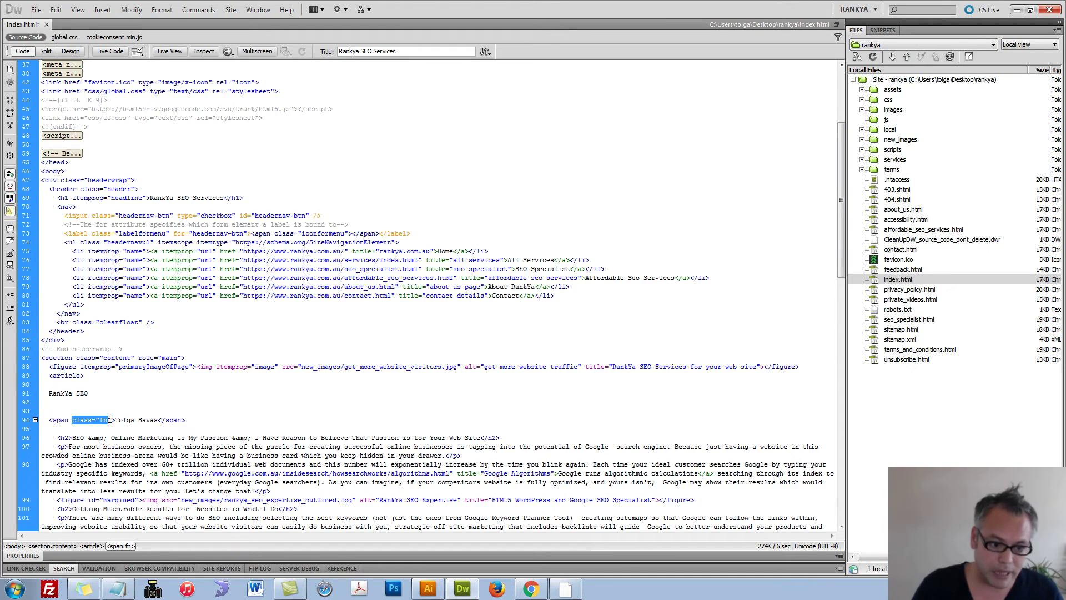
{"action": "left_click", "coordinate": [117, 420]}
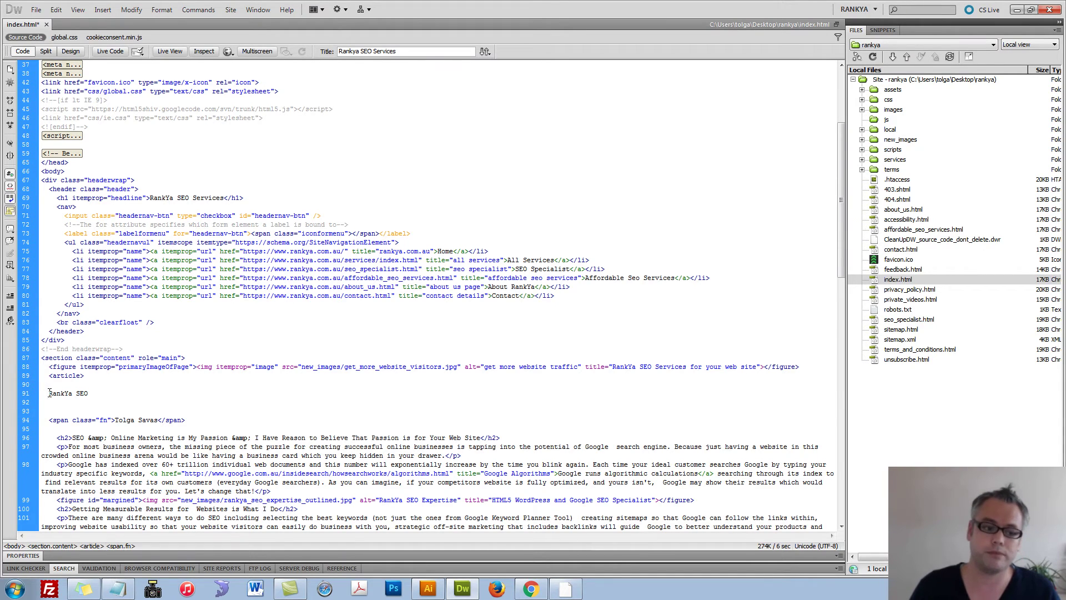
{"action": "left_click_drag", "start_coordinate": [49, 392], "coordinate": [89, 393]}
Add "n" after "fn" in the class of the span around the person's name
{"action": "left_click", "coordinate": [109, 420]}
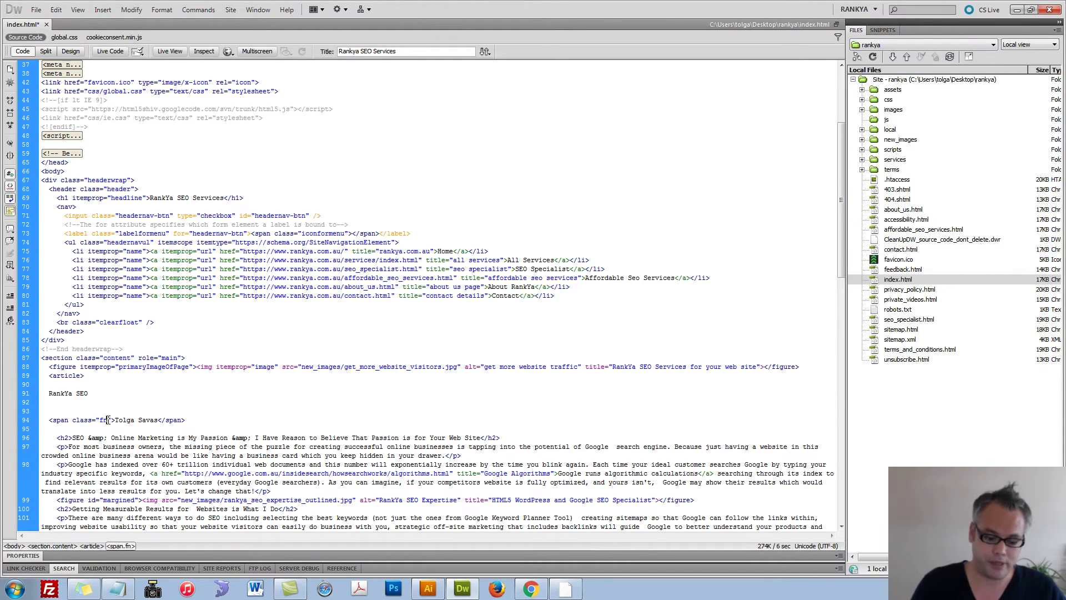
{"action": "type", "text": "n"}
{"action": "key", "text": "Escape"}
{"action": "key", "text": "Down"}
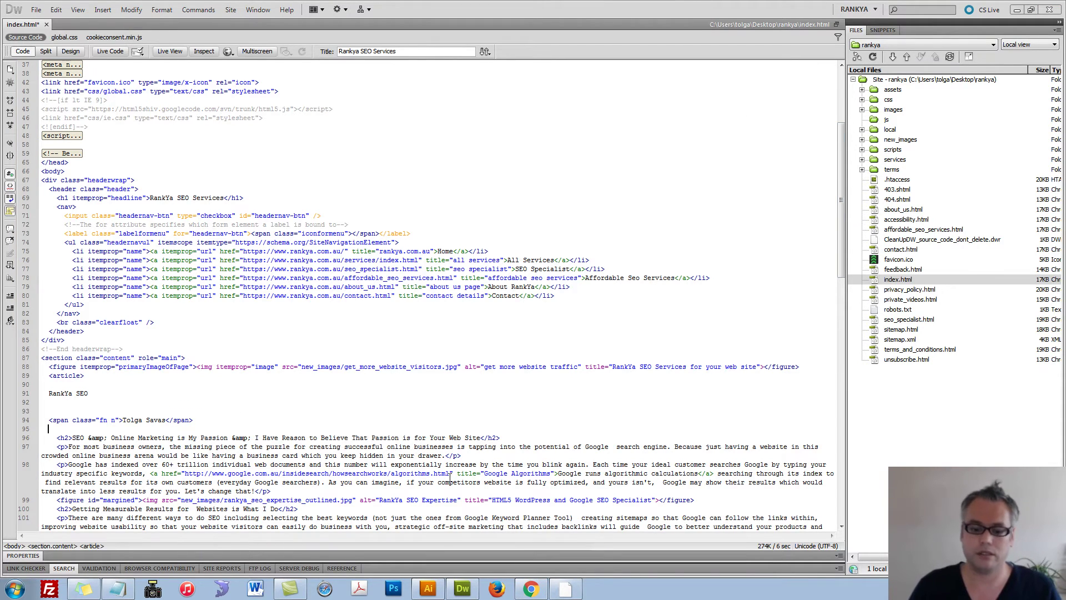
Extend the company text to "RankYa SEO Services" and wrap that line in a span tag
{"action": "left_click_drag", "start_coordinate": [47, 393], "coordinate": [89, 393]}
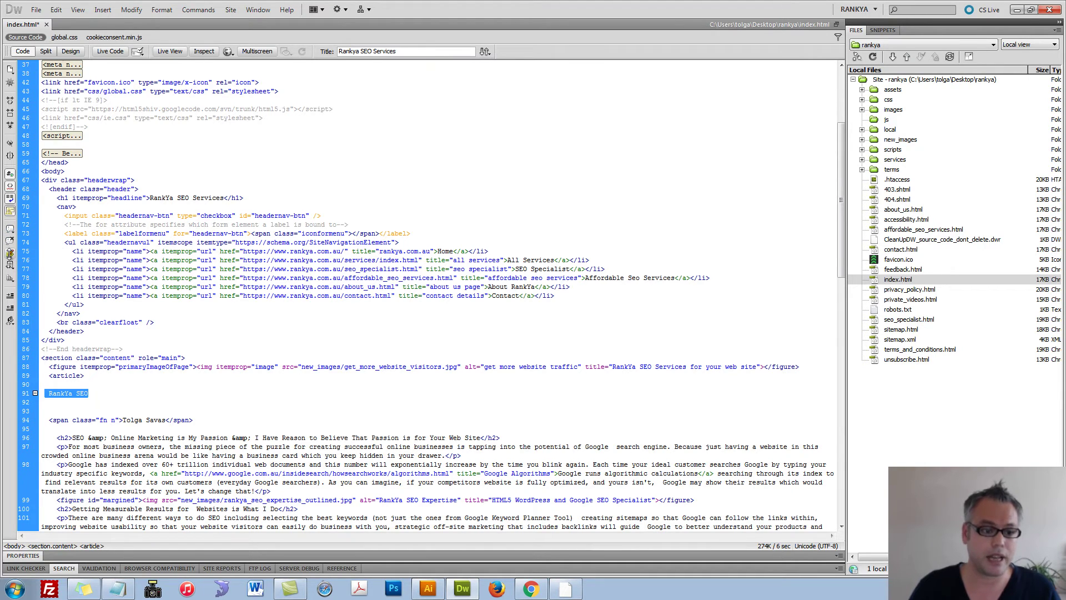
{"action": "left_click", "coordinate": [96, 396]}
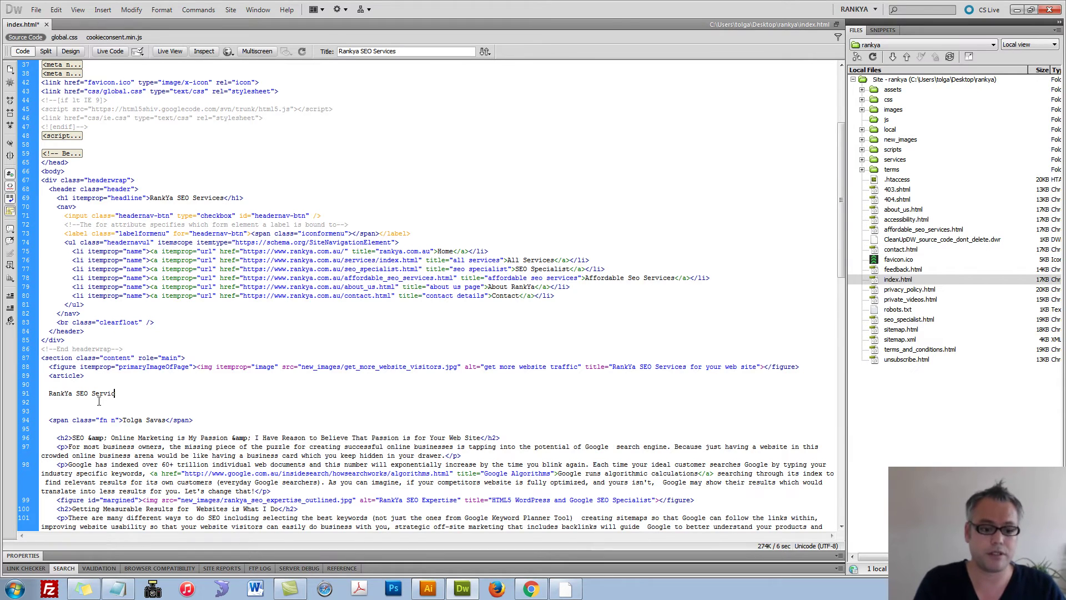
{"action": "left_click", "coordinate": [43, 393], "text": "shift"}
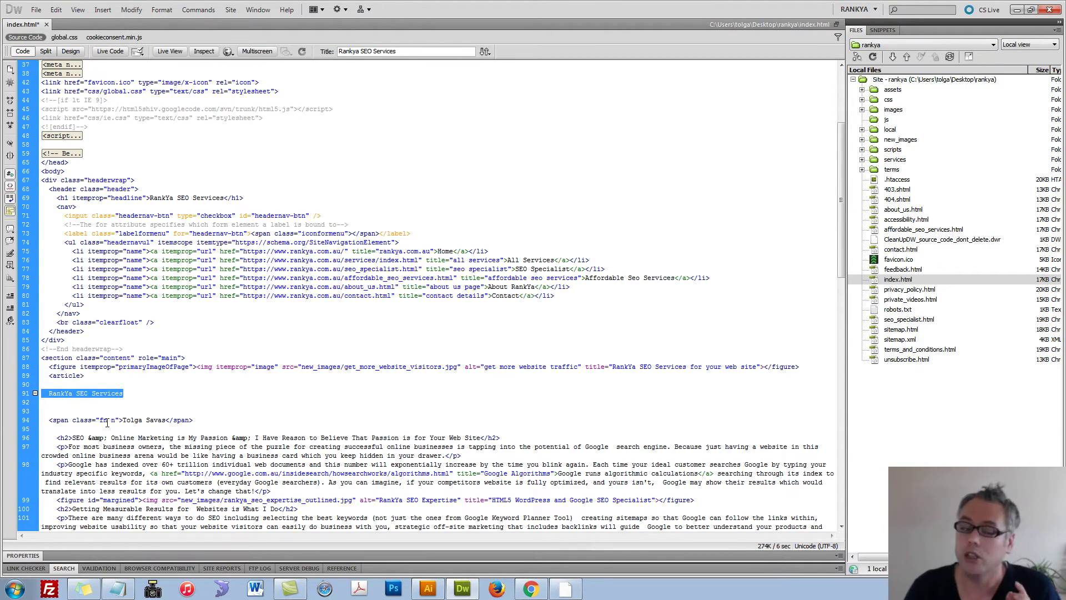
{"action": "left_click", "coordinate": [10, 254]}
{"action": "type", "text": "spo>"}
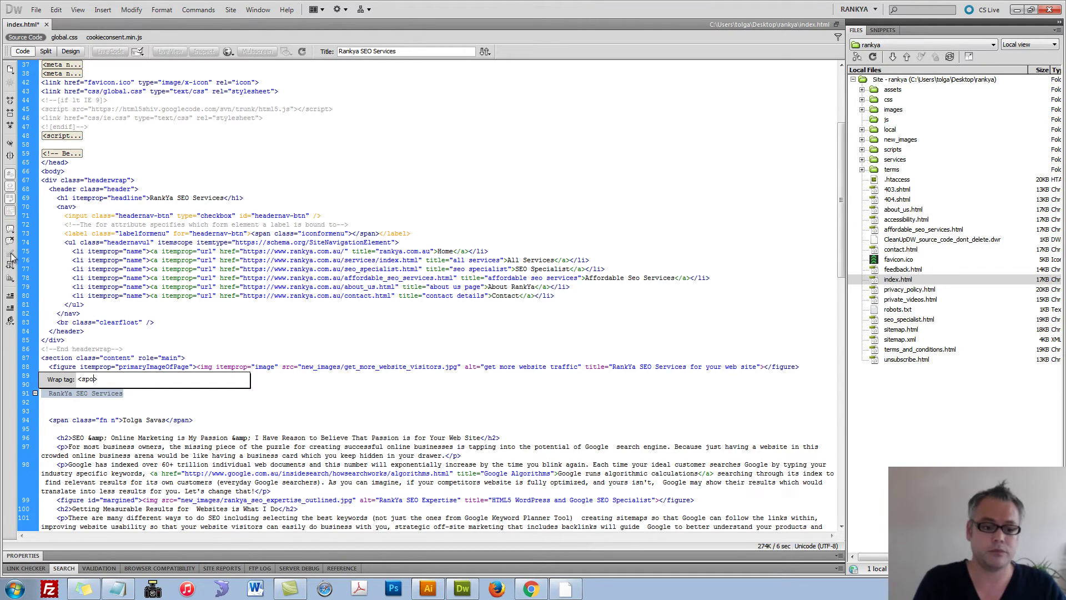
{"action": "key", "text": "Return"}
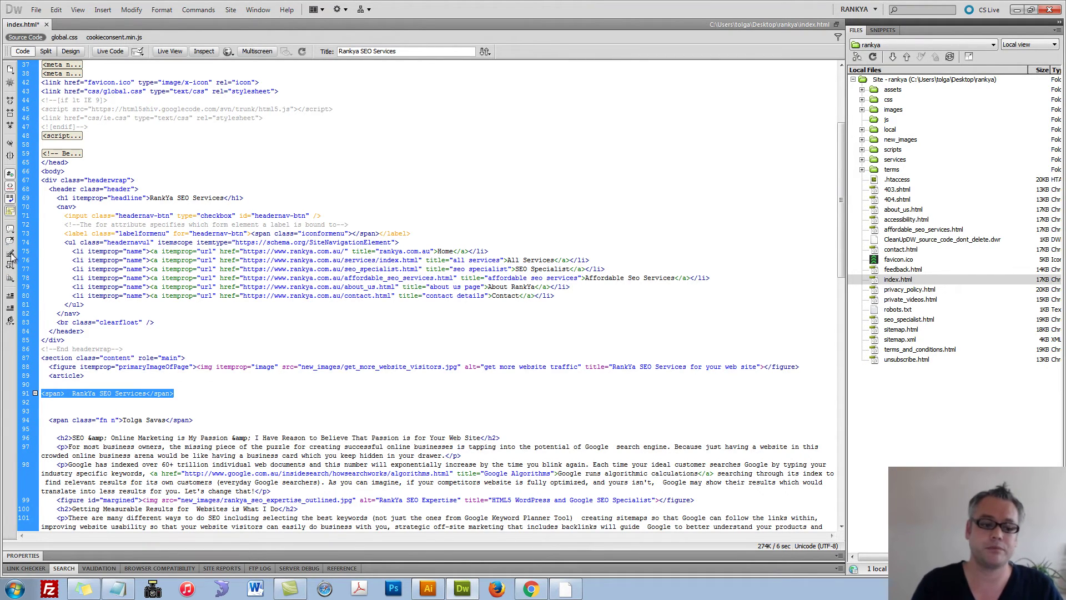
Add the class "fn org" to the span around "RankYa SEO Services"
{"action": "left_click", "coordinate": [59, 395]}
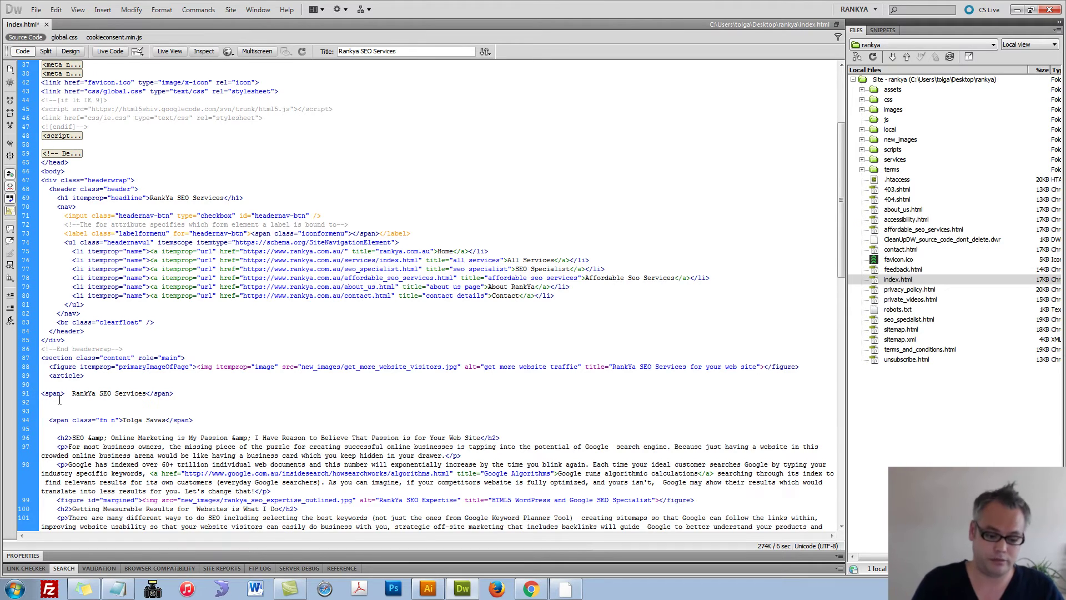
{"action": "type", "text": "class=\""}
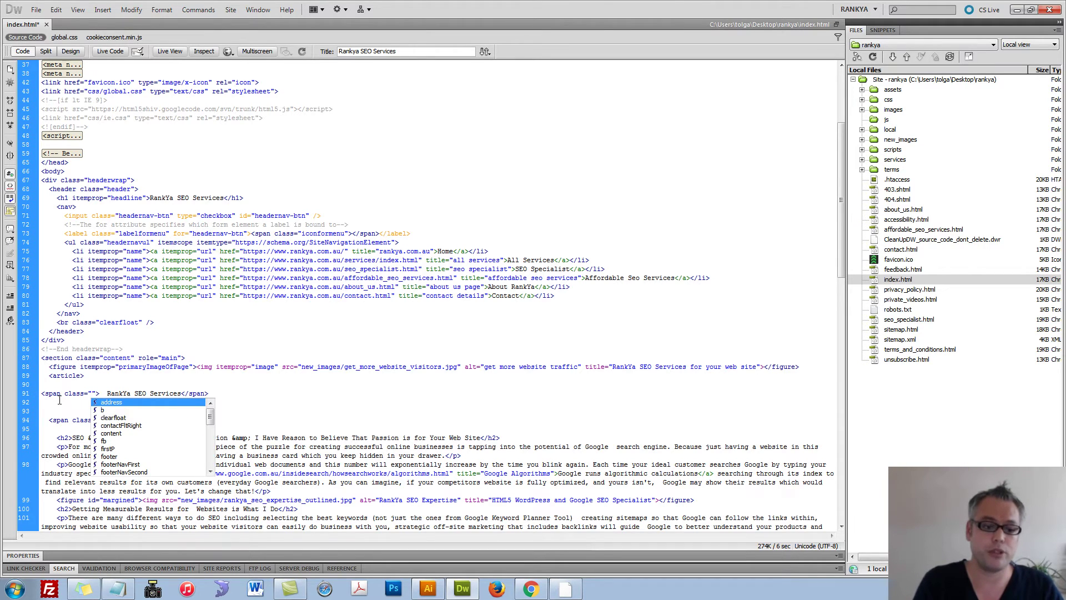
{"action": "type", "text": "fn org"}
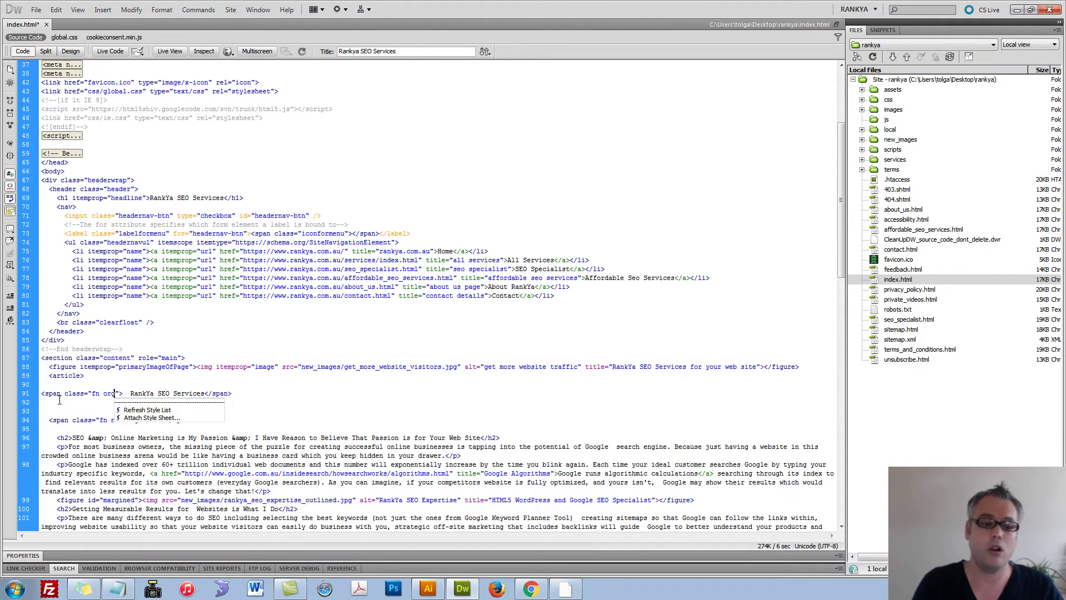
Switch to the hCard page in Chrome and look up the "org" property in the common properties list
{"action": "left_click", "coordinate": [531, 588]}
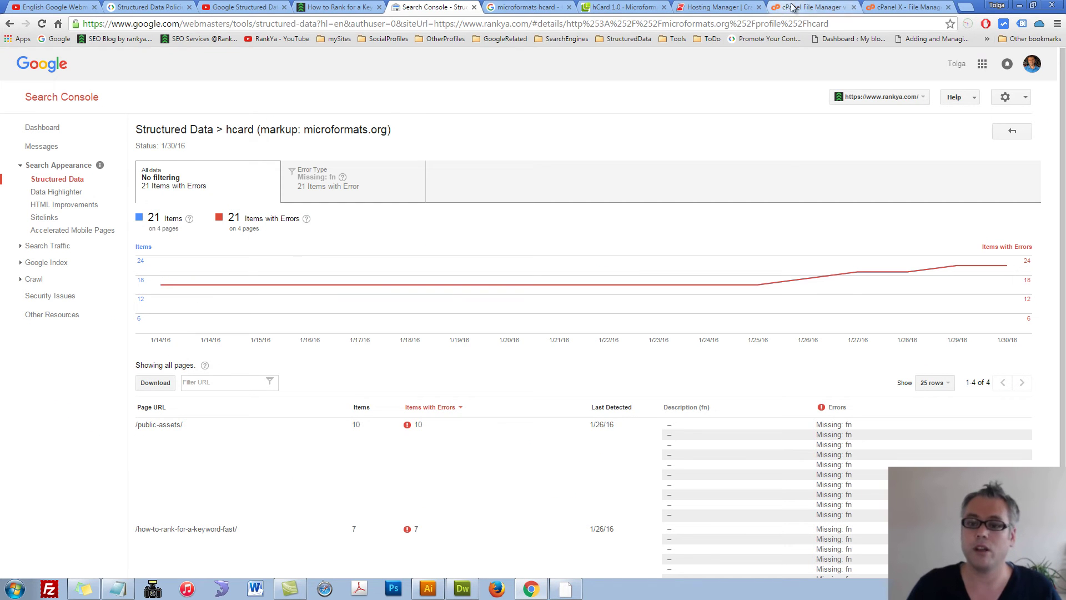
{"action": "left_click", "coordinate": [621, 7]}
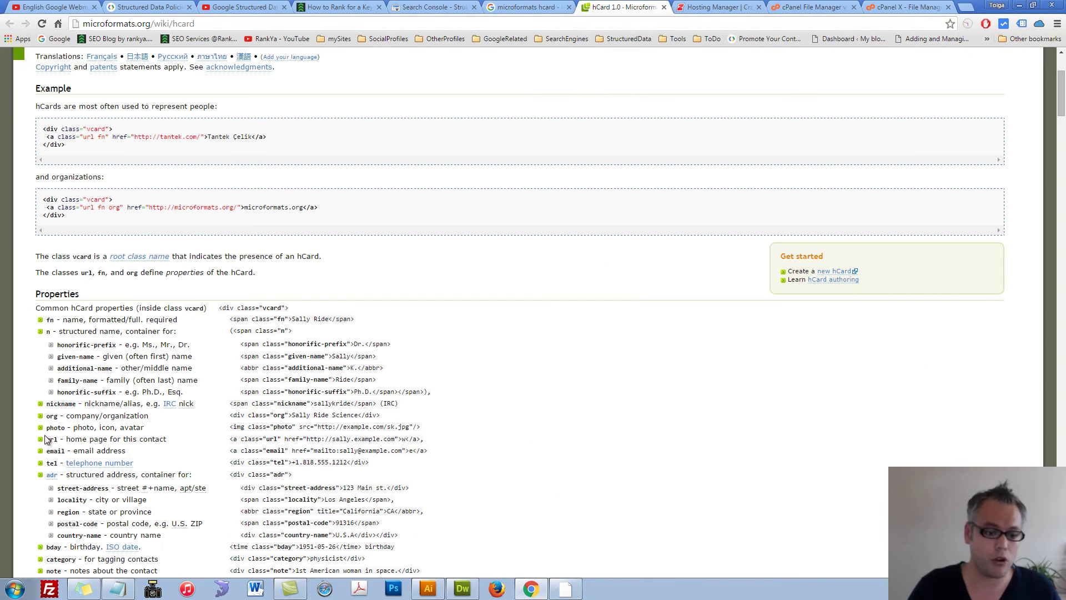
{"action": "double_click", "coordinate": [54, 417]}
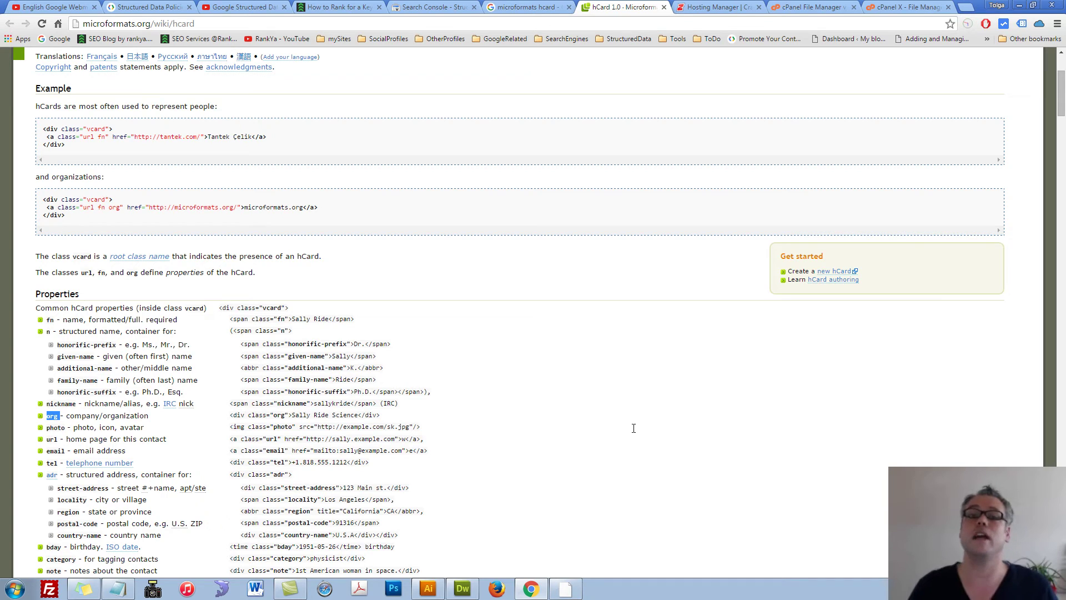
Switch to Dreamweaver and review the "fn org" class on the company span and the "fn n" class on the person's name span
{"action": "left_click", "coordinate": [462, 588]}
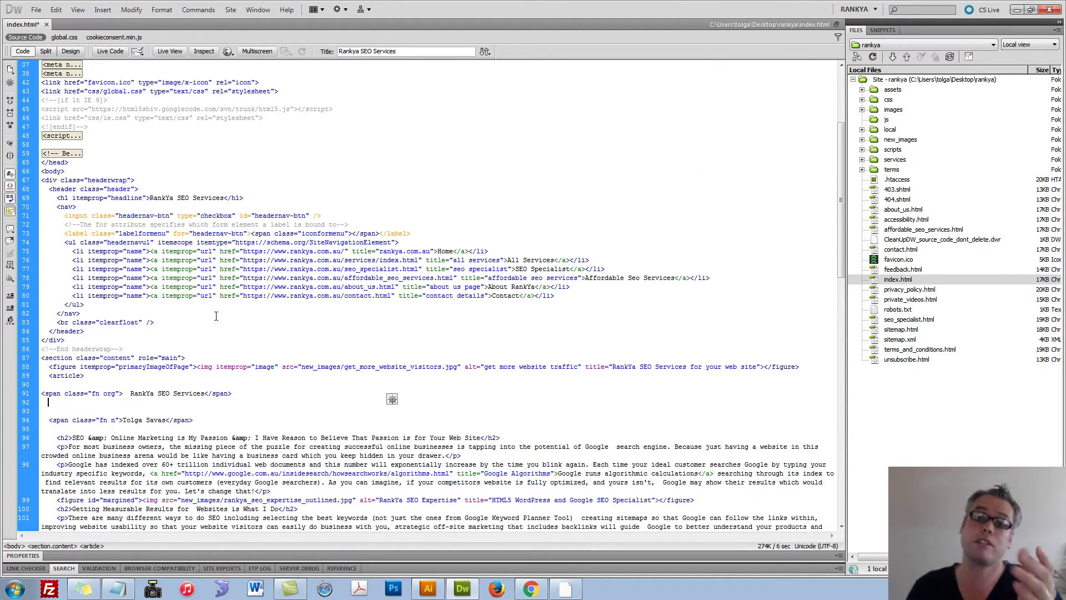
{"action": "left_click_drag", "start_coordinate": [49, 393], "coordinate": [211, 392]}
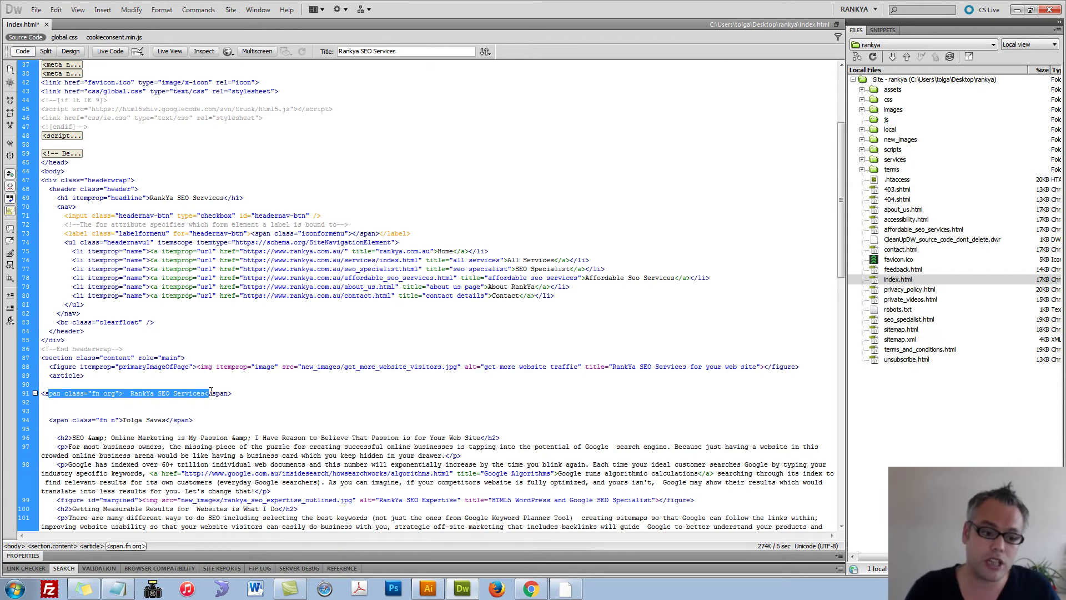
{"action": "left_click", "coordinate": [108, 393]}
{"action": "double_click", "coordinate": [95, 393]}
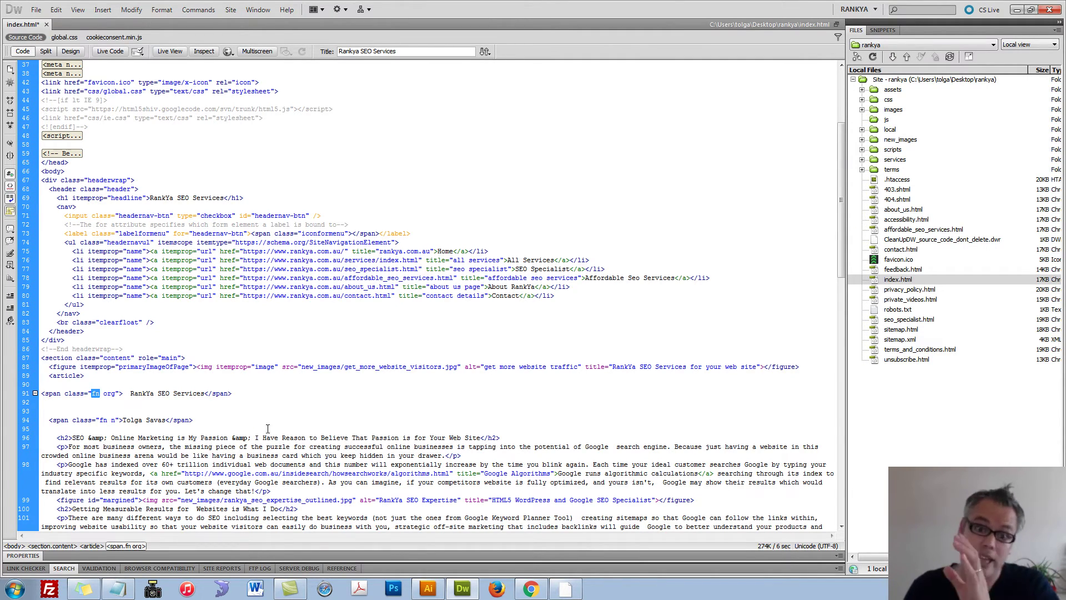
{"action": "double_click", "coordinate": [113, 419]}
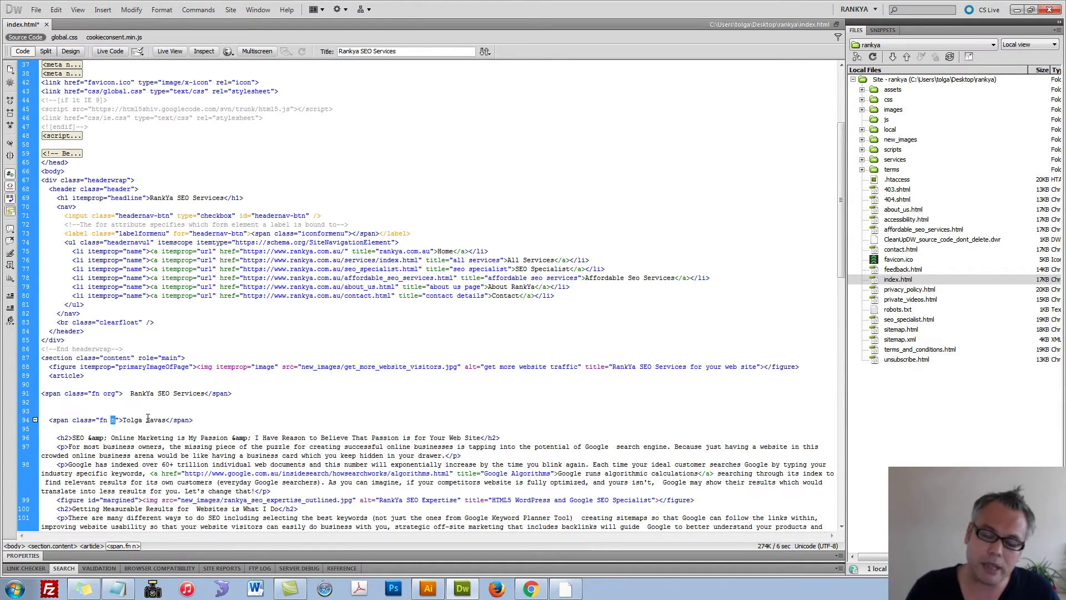
Copy the date "March 16, 2015" from the How to Rank for a Keyword Fast post in Chrome into index.html below the person's name span
{"action": "left_click", "coordinate": [288, 421]}
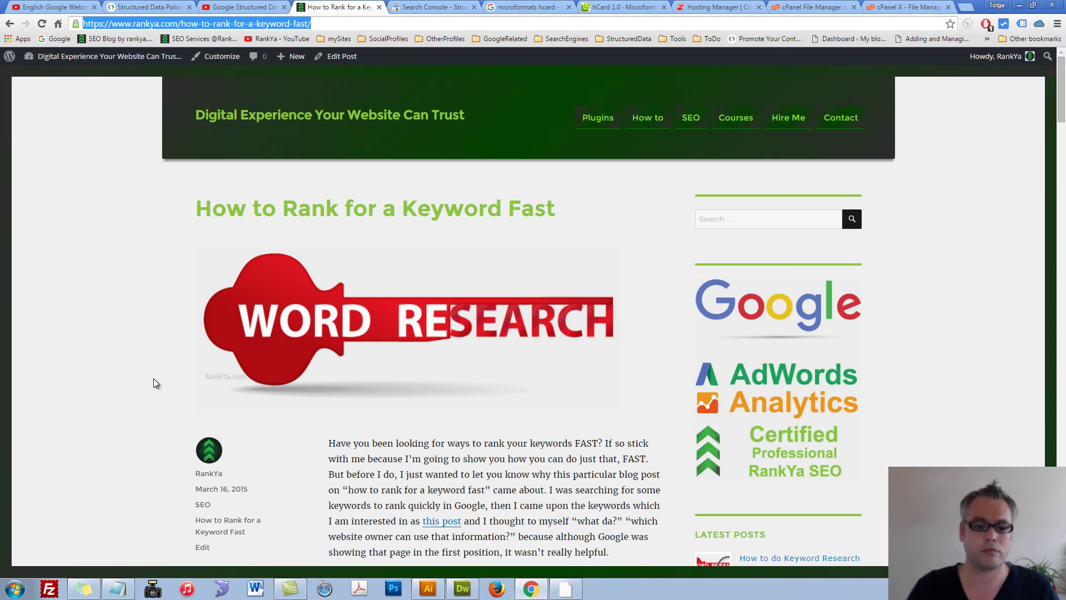
{"action": "scroll", "coordinate": [154, 381], "scroll_direction": "down", "scroll_amount": 3}
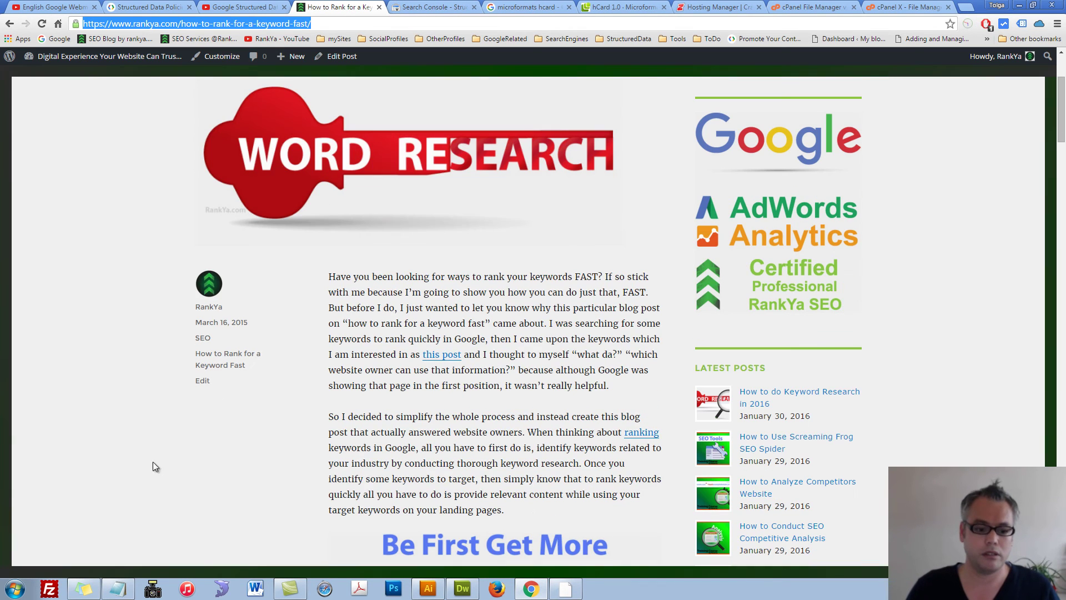
{"action": "left_click_drag", "start_coordinate": [263, 312], "coordinate": [191, 329]}
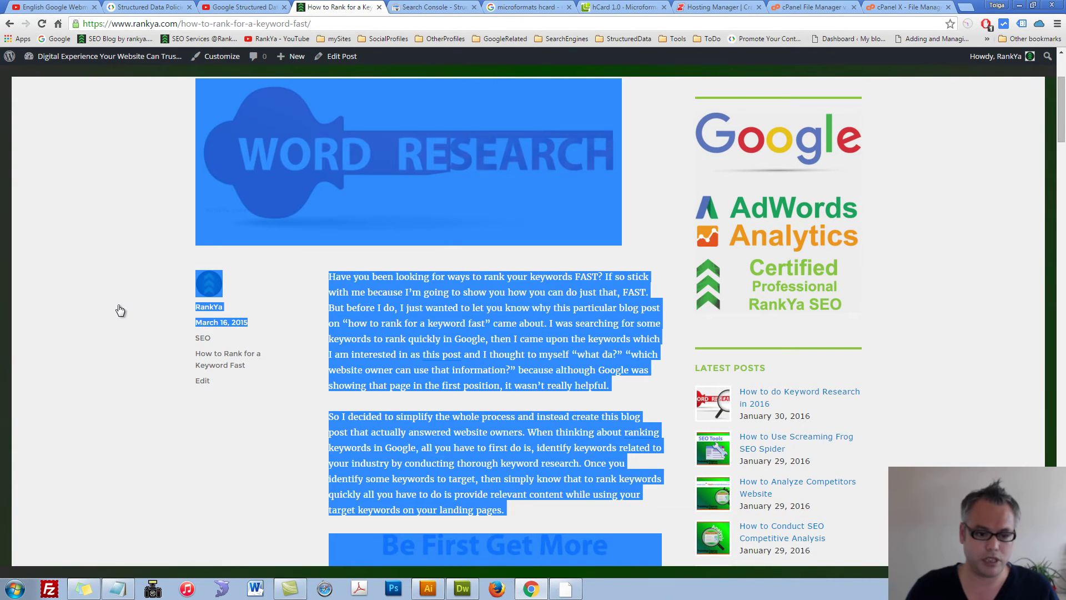
{"action": "left_click_drag", "start_coordinate": [120, 310], "coordinate": [208, 325]}
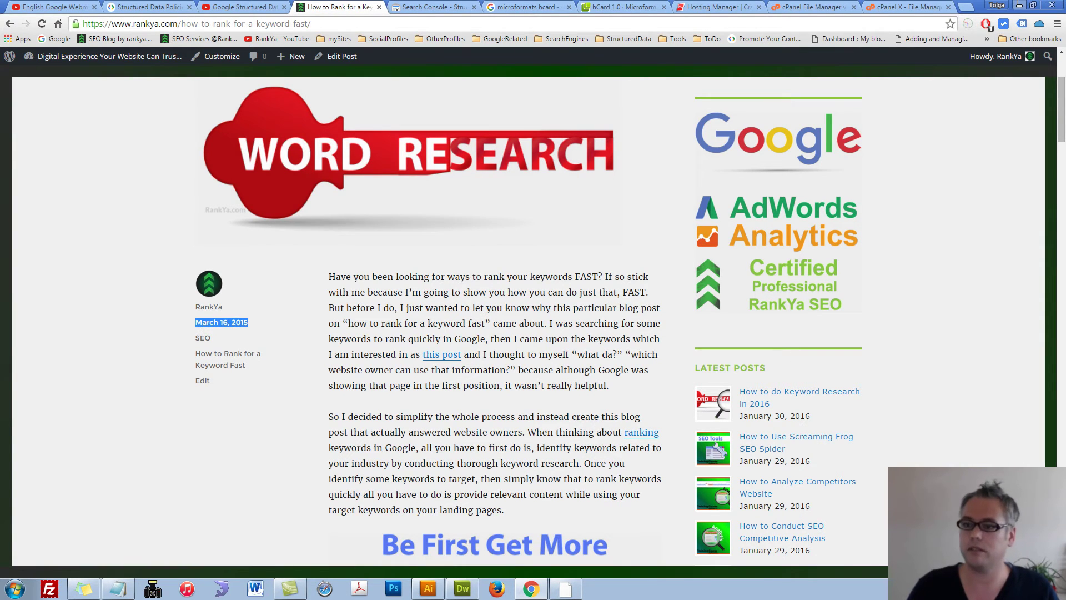
{"action": "left_click", "coordinate": [1020, 5]}
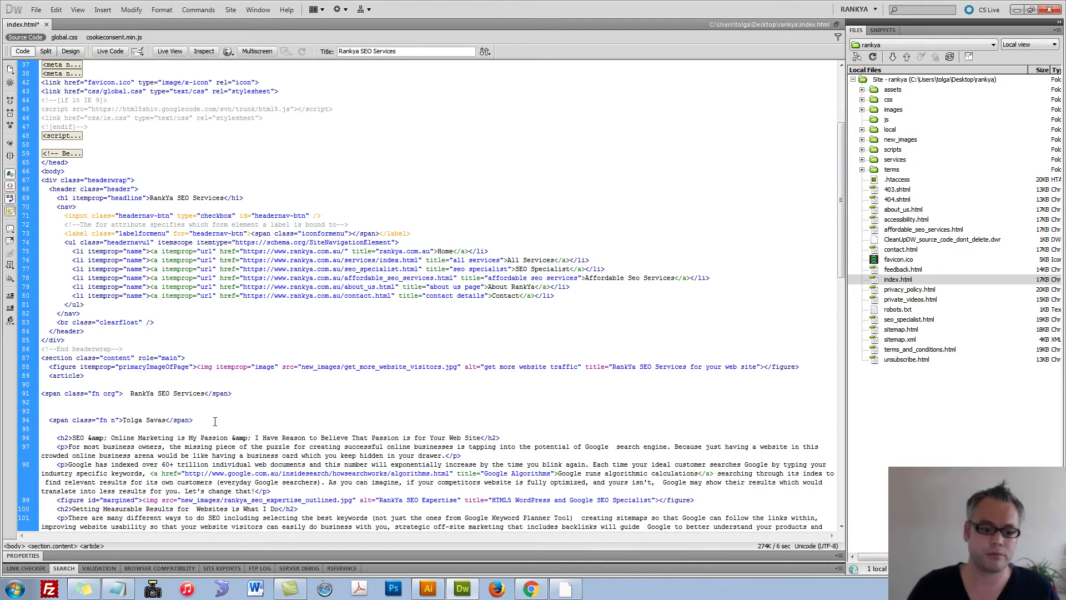
{"action": "type", "text": "March 16, 2015"}
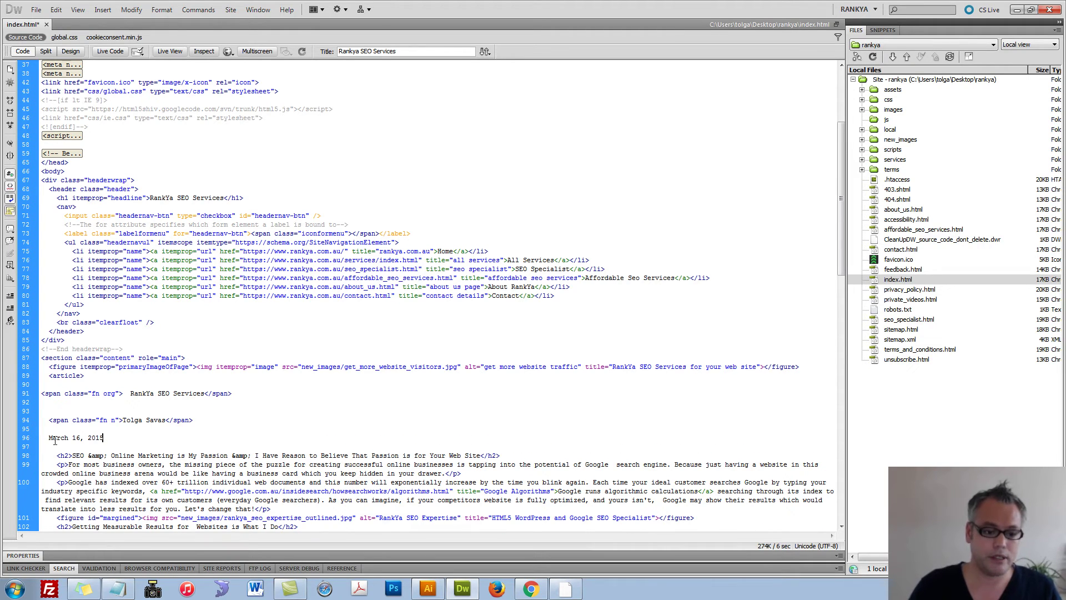
Wrap the "March 16, 2015" text in a span tag
{"action": "left_click_drag", "start_coordinate": [54, 440], "coordinate": [121, 438]}
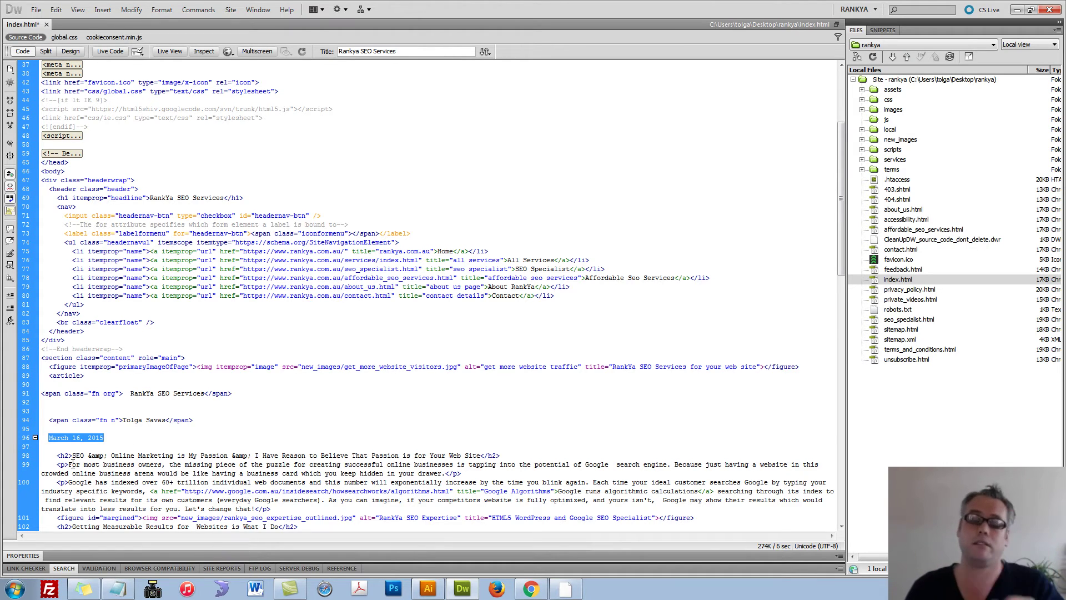
{"action": "left_click", "coordinate": [10, 259]}
{"action": "type", "text": "span cl>"}
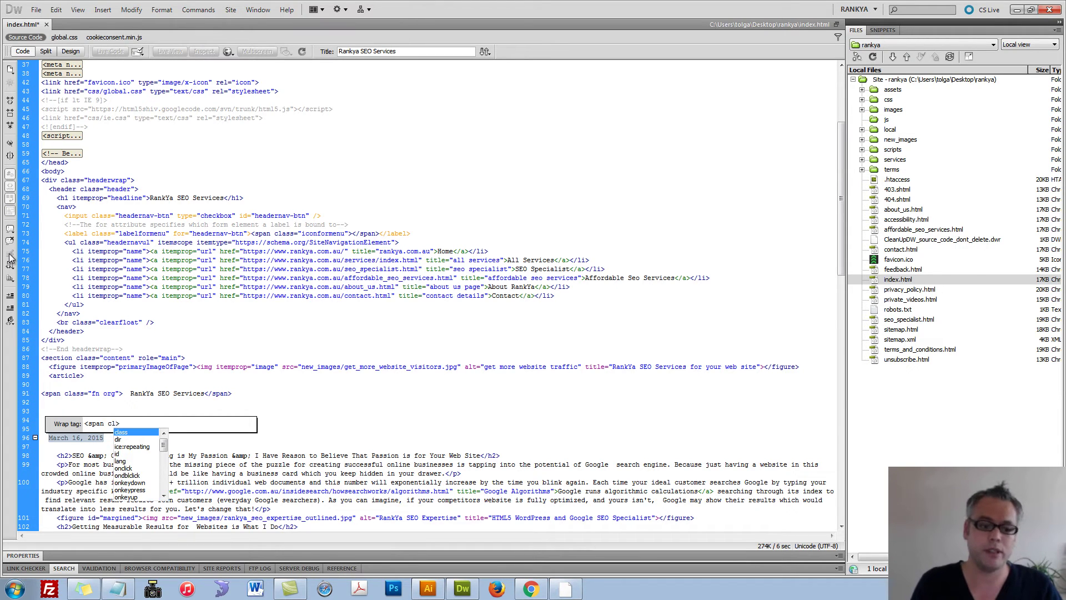
{"action": "key", "text": "BackSpace"}
{"action": "key", "text": "BackSpace"}
{"action": "key", "text": "BackSpace"}
{"action": "key", "text": "Return"}
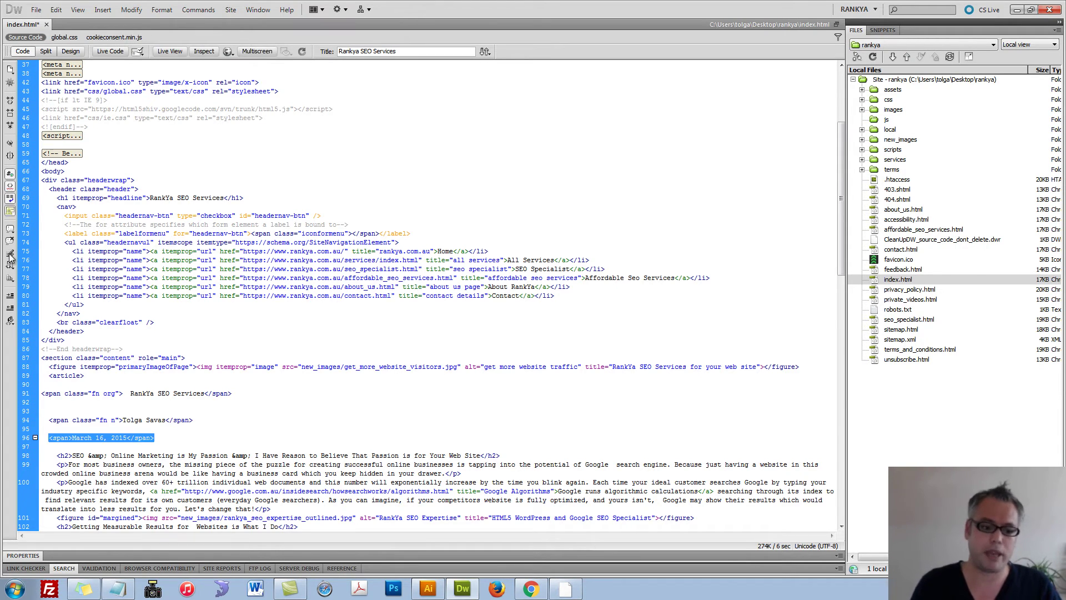
Add the class "published" to the span around "March 16, 2015"
{"action": "left_click", "coordinate": [71, 442]}
{"action": "type", "text": "cla"}
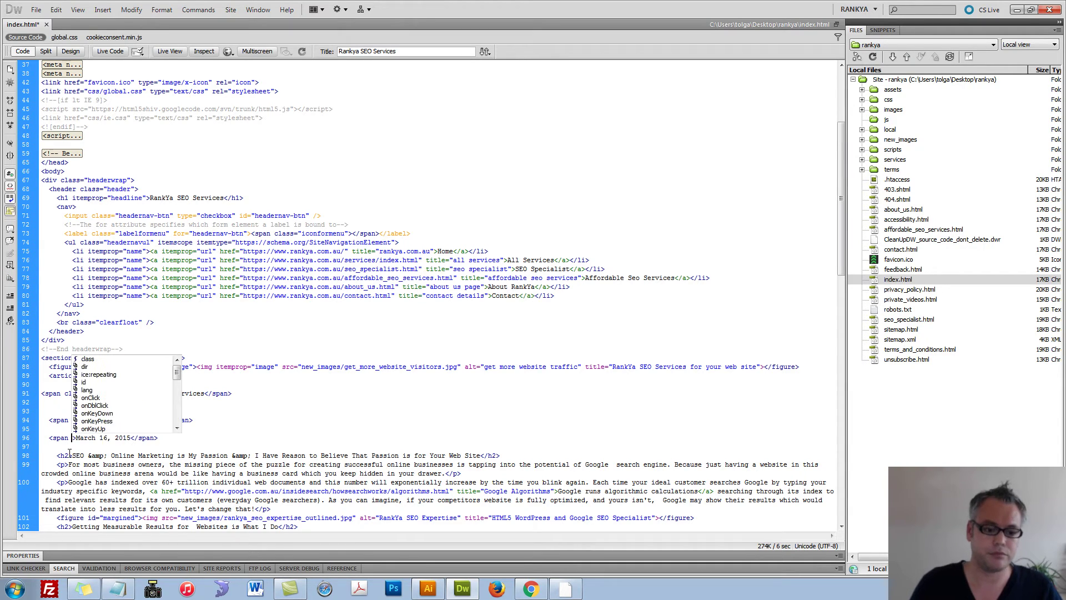
{"action": "key", "text": "Return"}
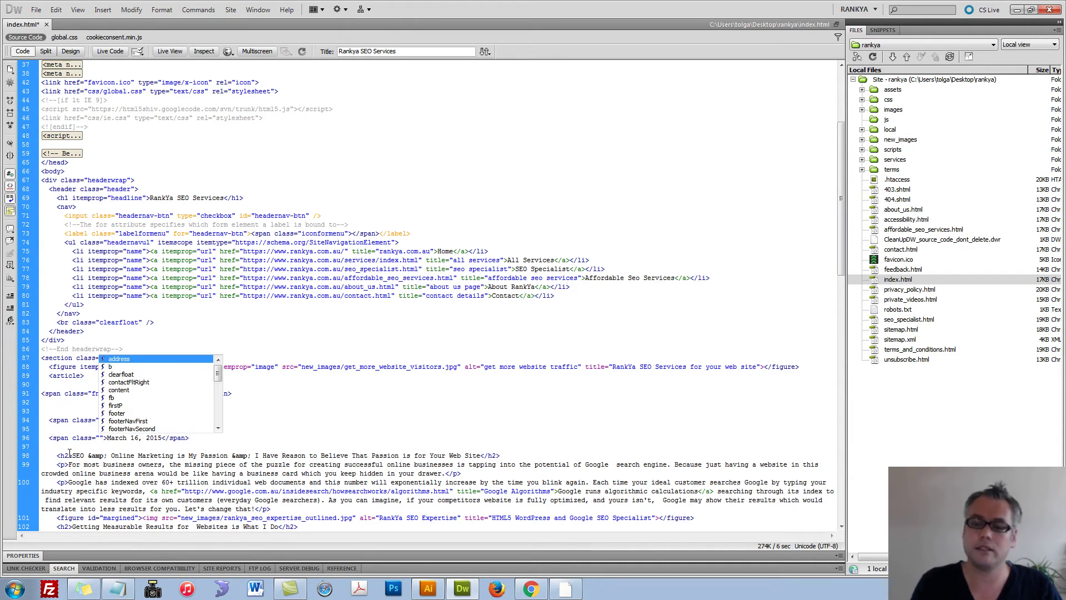
{"action": "type", "text": "p"}
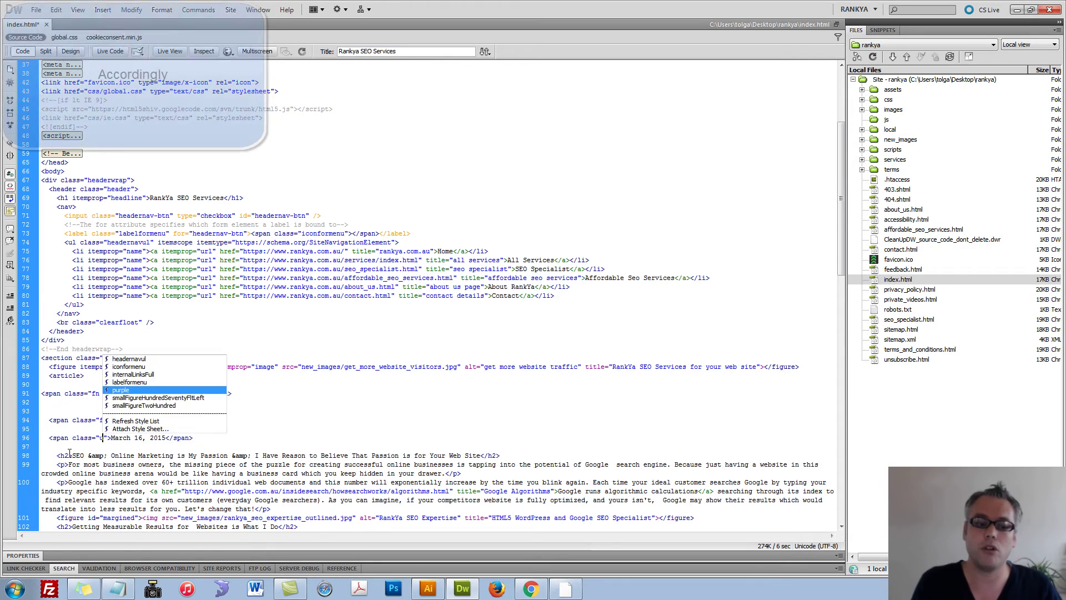
{"action": "type", "text": "ublished"}
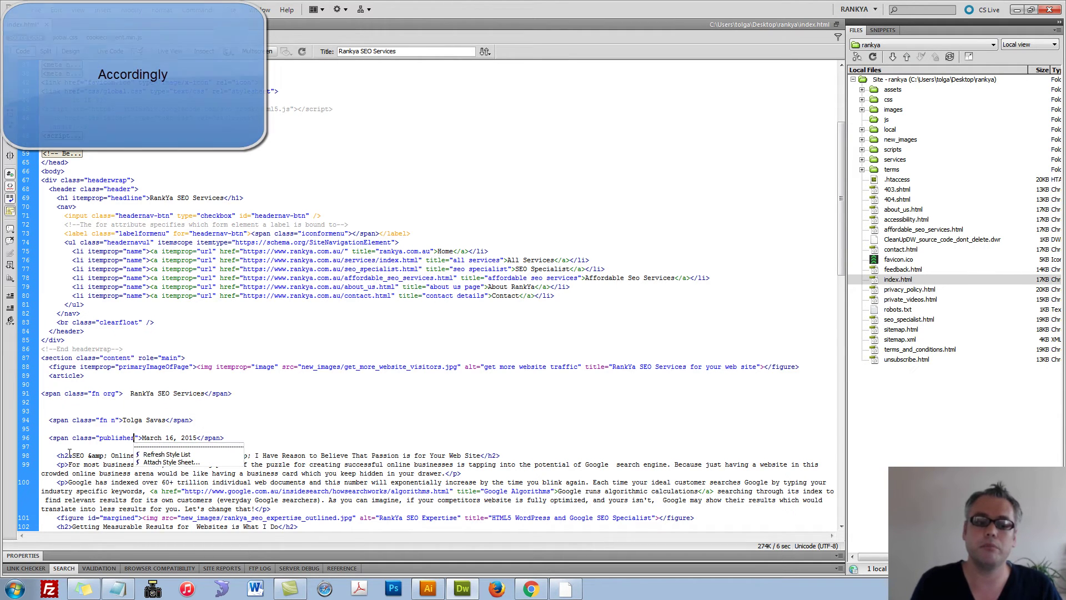
{"action": "key", "text": "Escape"}
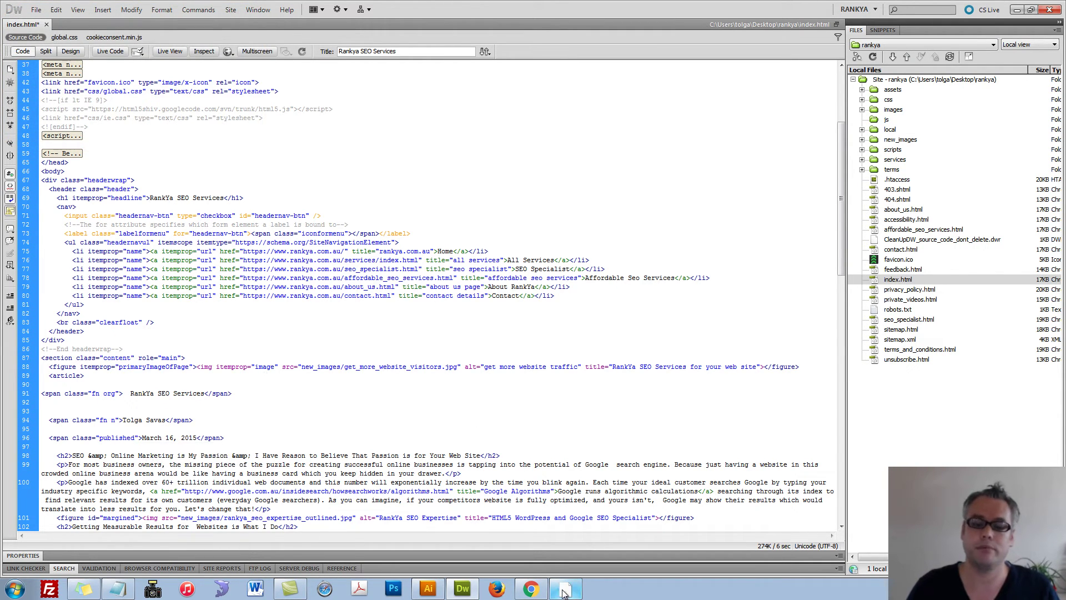
Switch to Chrome to check the Search Console hcard errors, and examine the "fn" and address properties on the hCard page
{"action": "left_click", "coordinate": [531, 588]}
{"action": "left_click", "coordinate": [408, 7]}
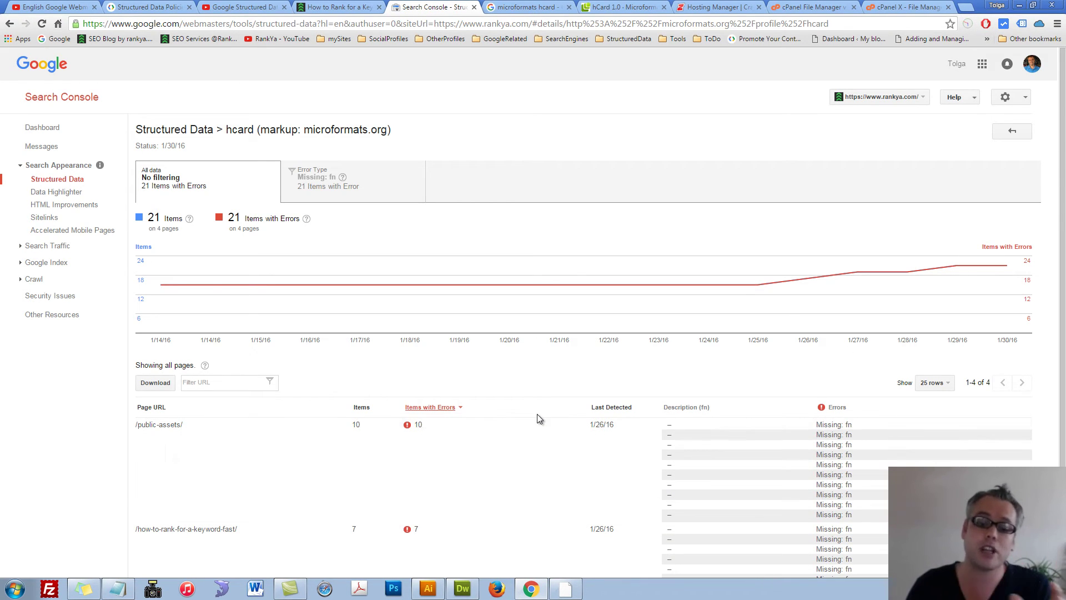
{"action": "left_click", "coordinate": [611, 5]}
{"action": "left_click_drag", "start_coordinate": [56, 320], "coordinate": [106, 317]}
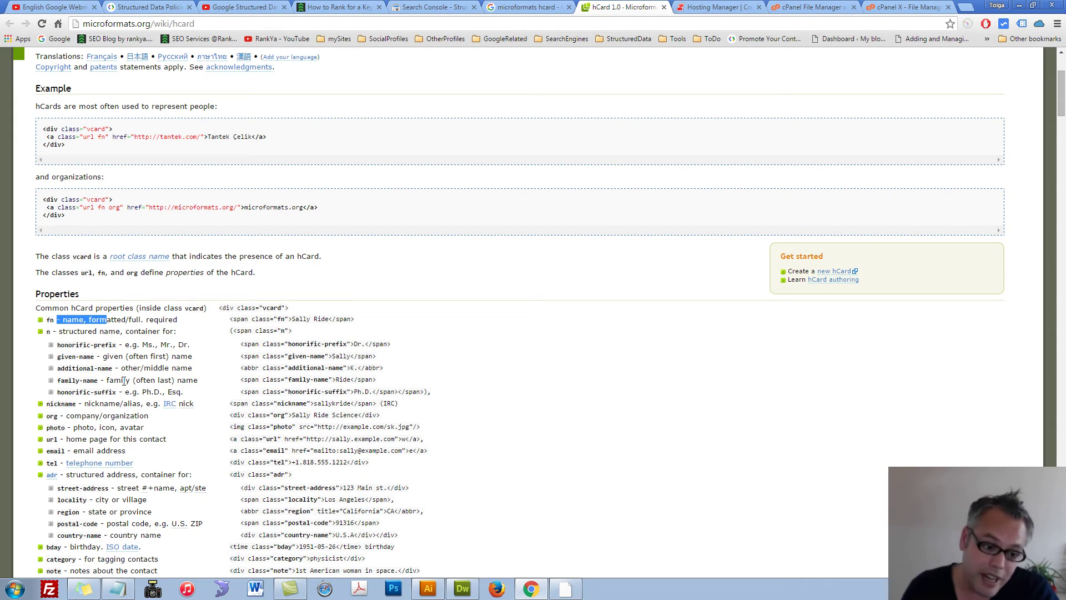
{"action": "scroll", "coordinate": [123, 381], "scroll_direction": "down", "scroll_amount": 3}
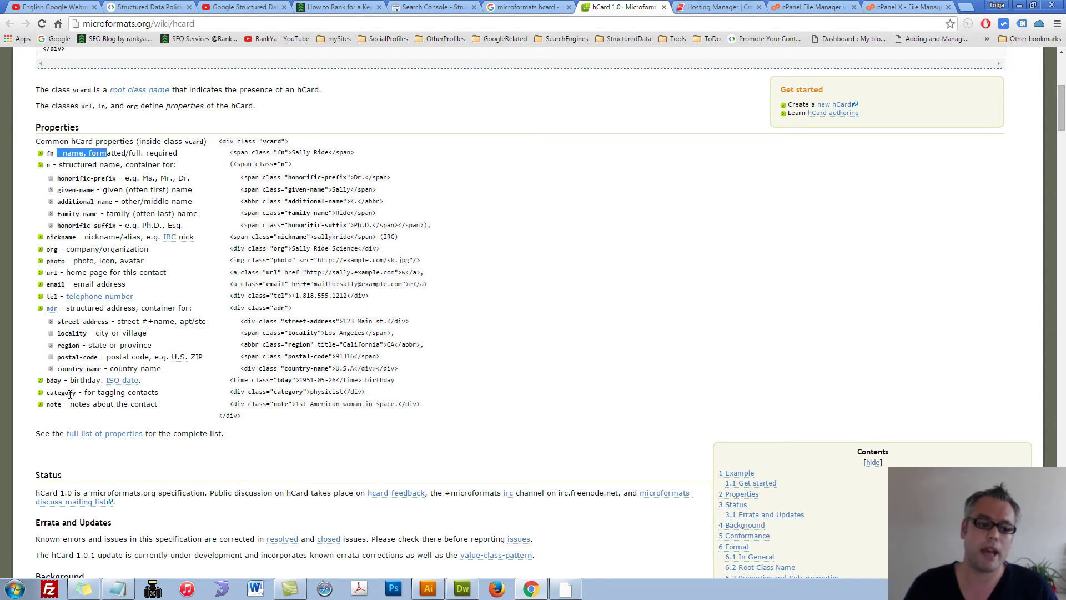
{"action": "left_click_drag", "start_coordinate": [65, 322], "coordinate": [120, 317]}
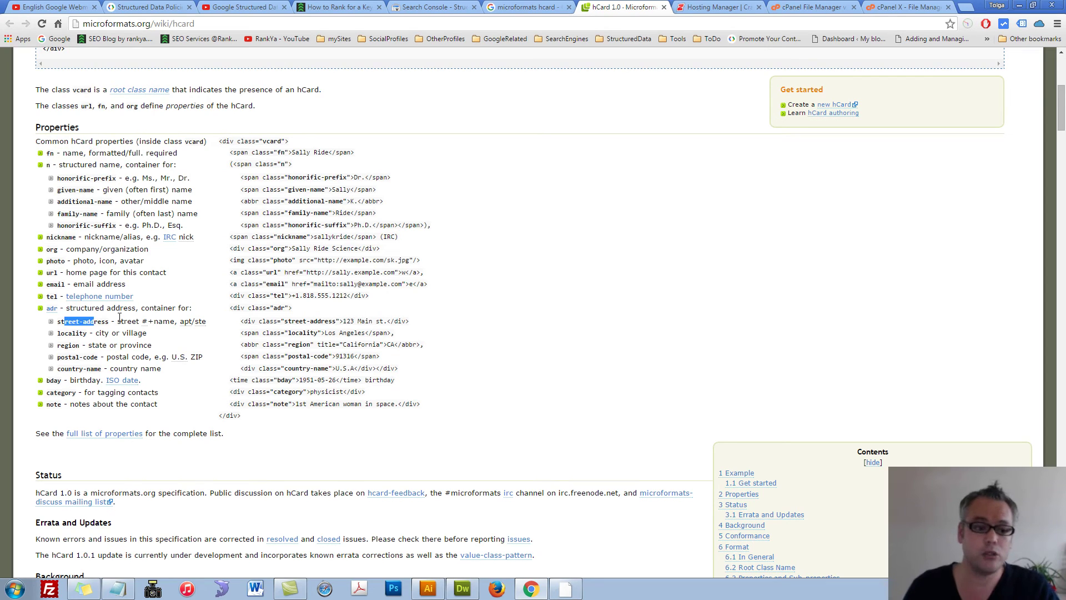
{"action": "double_click", "coordinate": [94, 322]}
{"action": "left_click", "coordinate": [72, 339]}
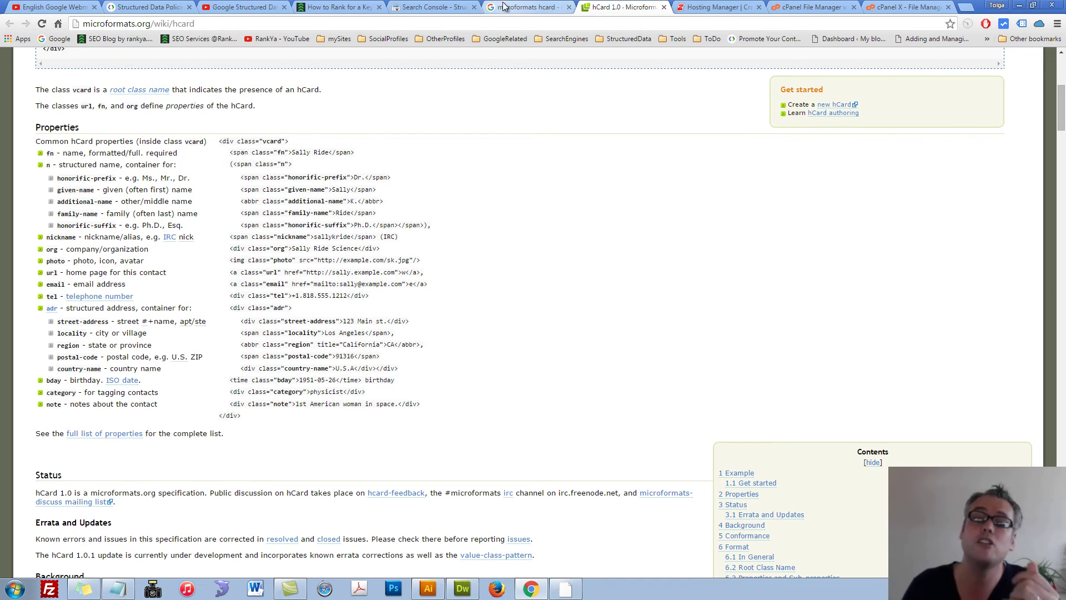
Revisit the Search Console hcard report, the hCard property list and the Google results for "microformats hcard"
{"action": "left_click", "coordinate": [439, 8]}
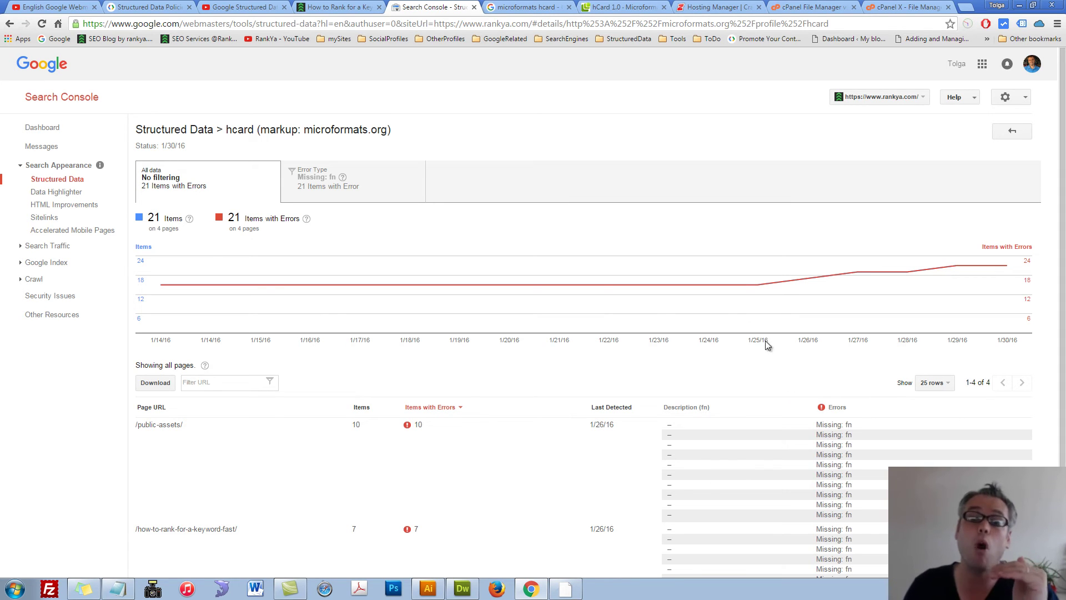
{"action": "left_click", "coordinate": [613, 8]}
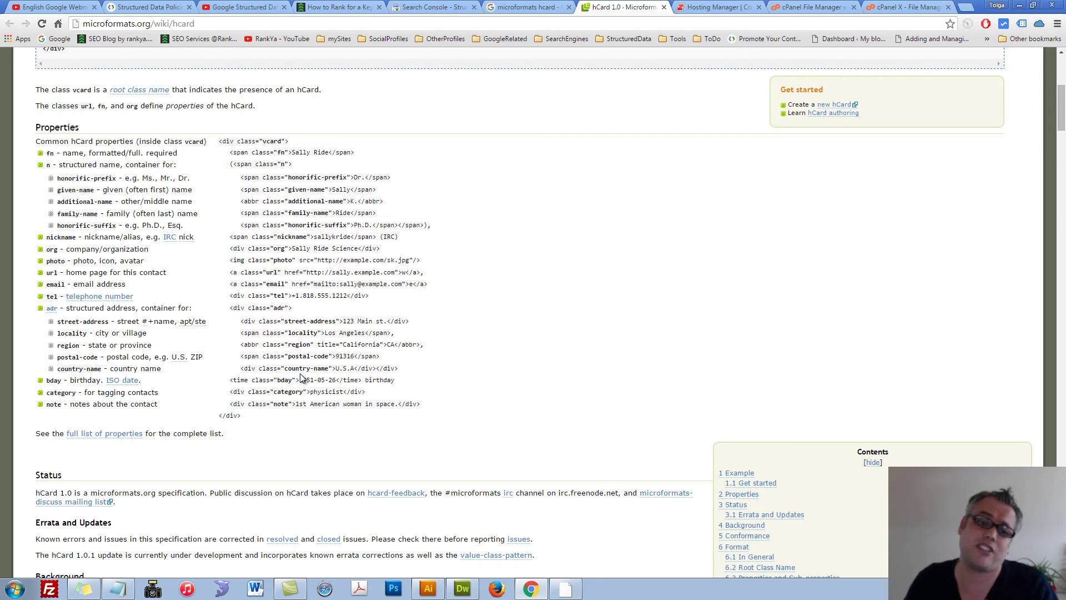
{"action": "left_click", "coordinate": [527, 7]}
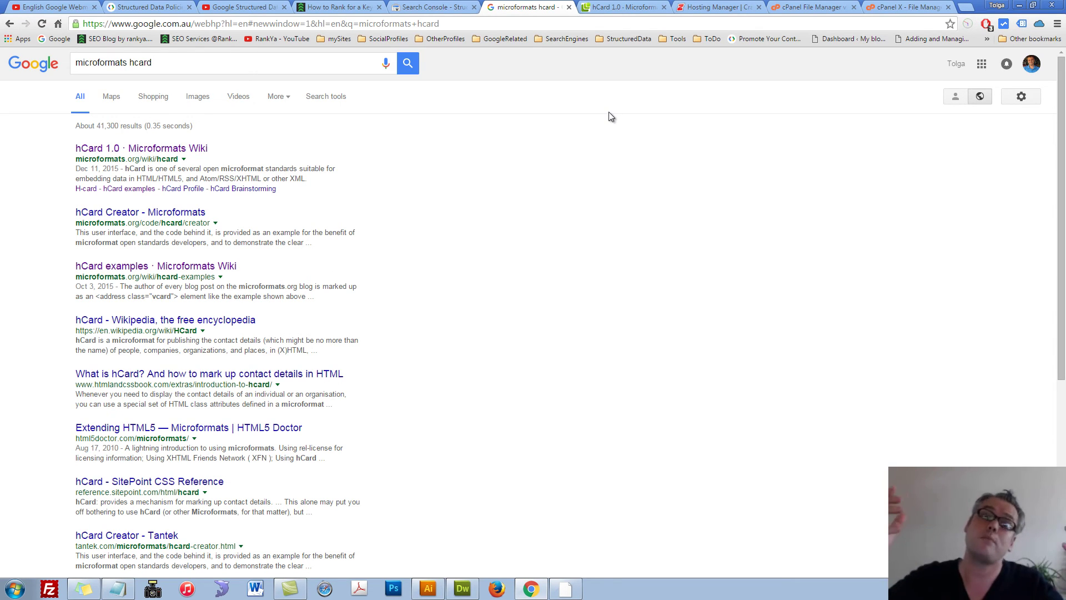
Switch to Dreamweaver, open single.php from the rankya theme of the rankyacom site, and examine its post navigation spans
{"action": "left_click", "coordinate": [463, 589]}
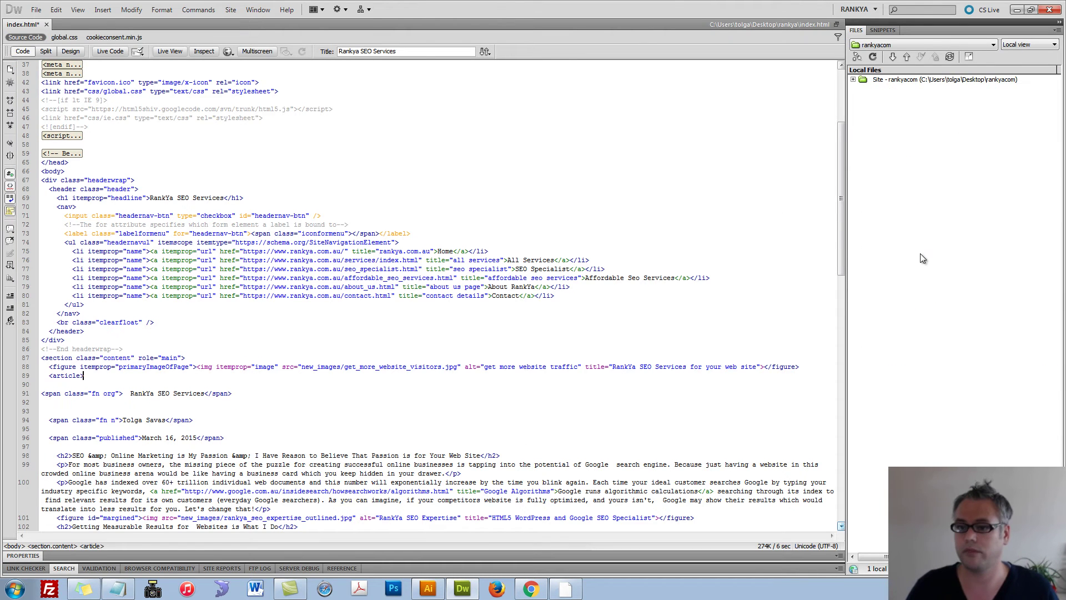
{"action": "left_click", "coordinate": [853, 80]}
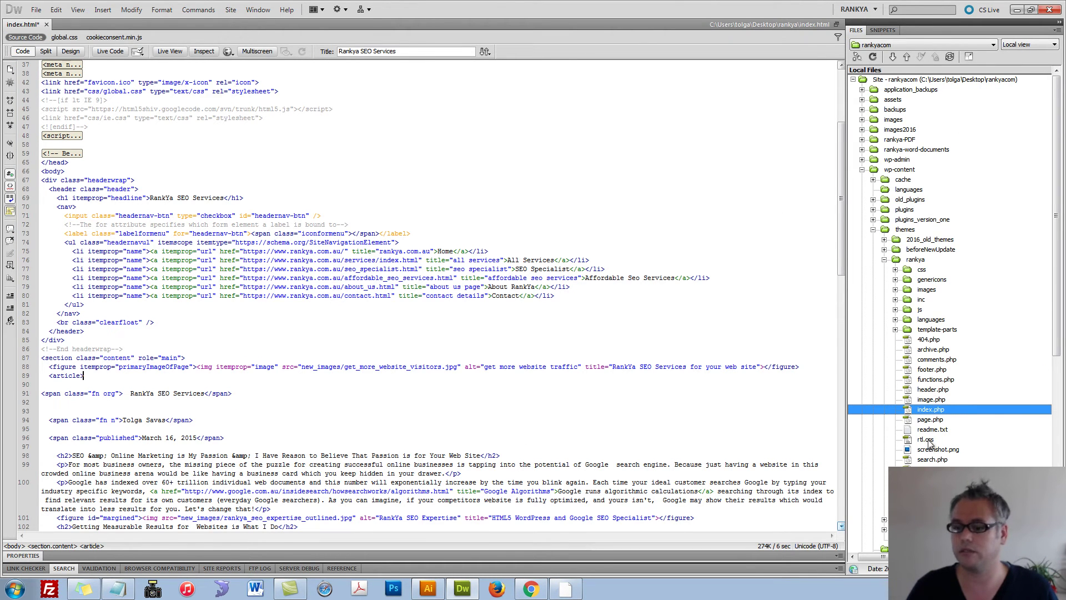
{"action": "double_click", "coordinate": [932, 500]}
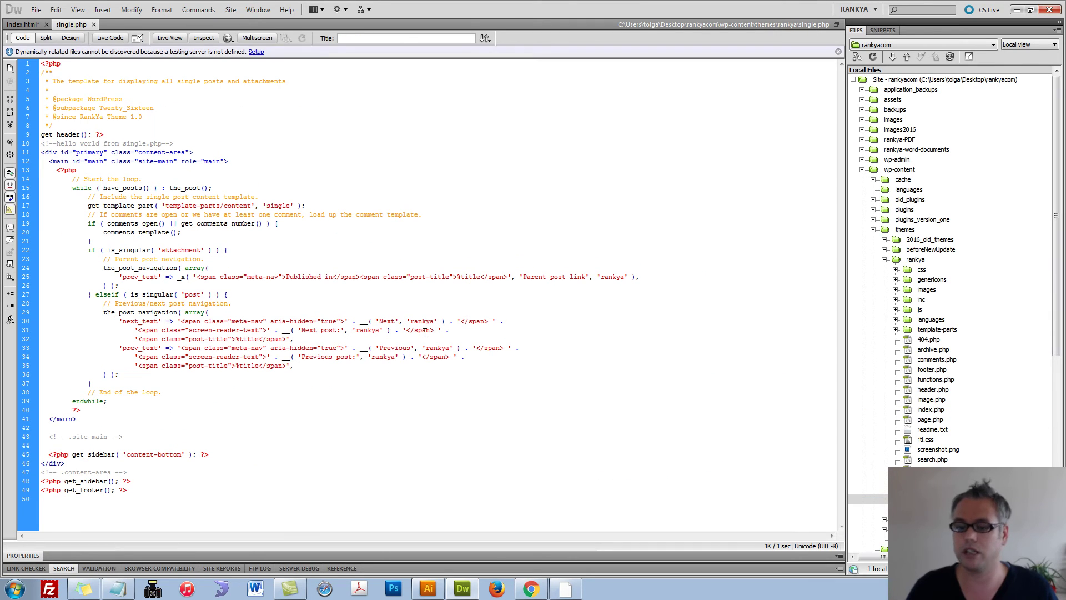
{"action": "left_click", "coordinate": [427, 305]}
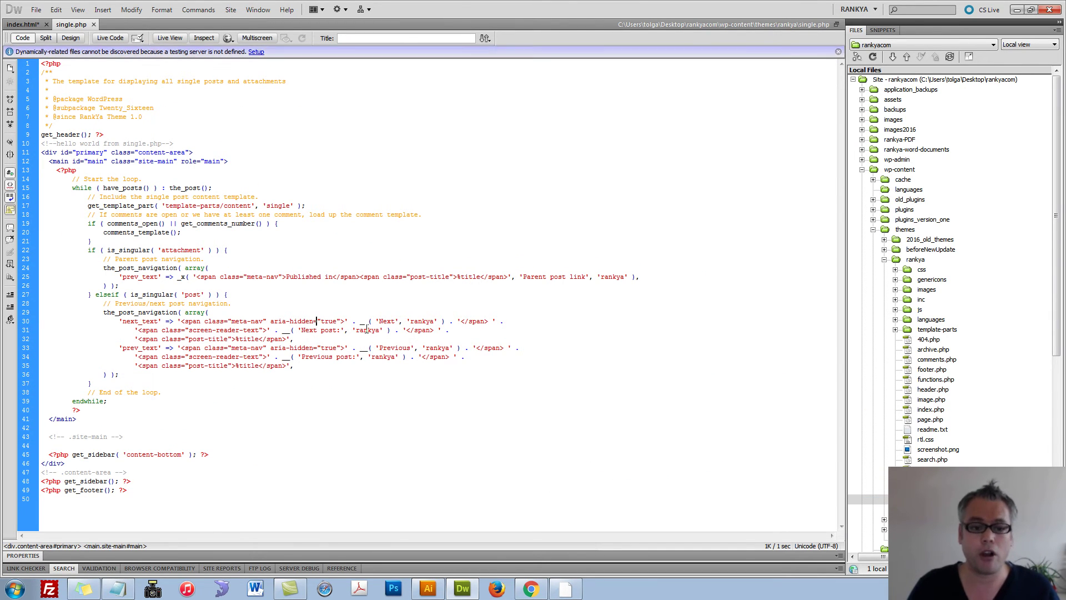
{"action": "double_click", "coordinate": [302, 279]}
{"action": "left_click", "coordinate": [235, 276]}
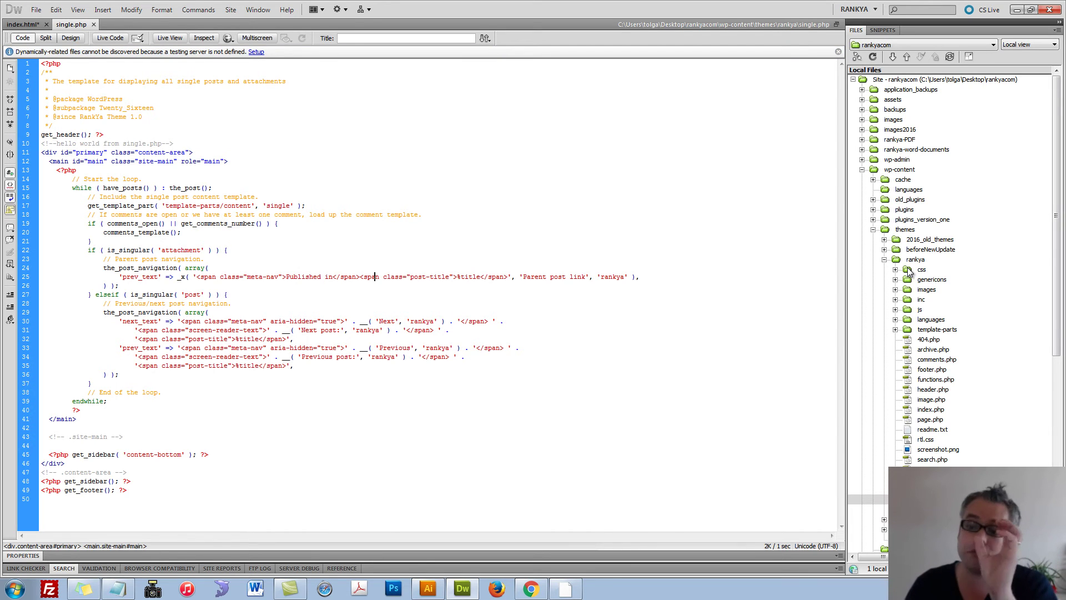
Expand the theme's template-parts and inc folders, open template-tags.php, and examine the author byline markup in rankya_entry_meta
{"action": "left_click", "coordinate": [899, 333]}
{"action": "left_click", "coordinate": [895, 329]}
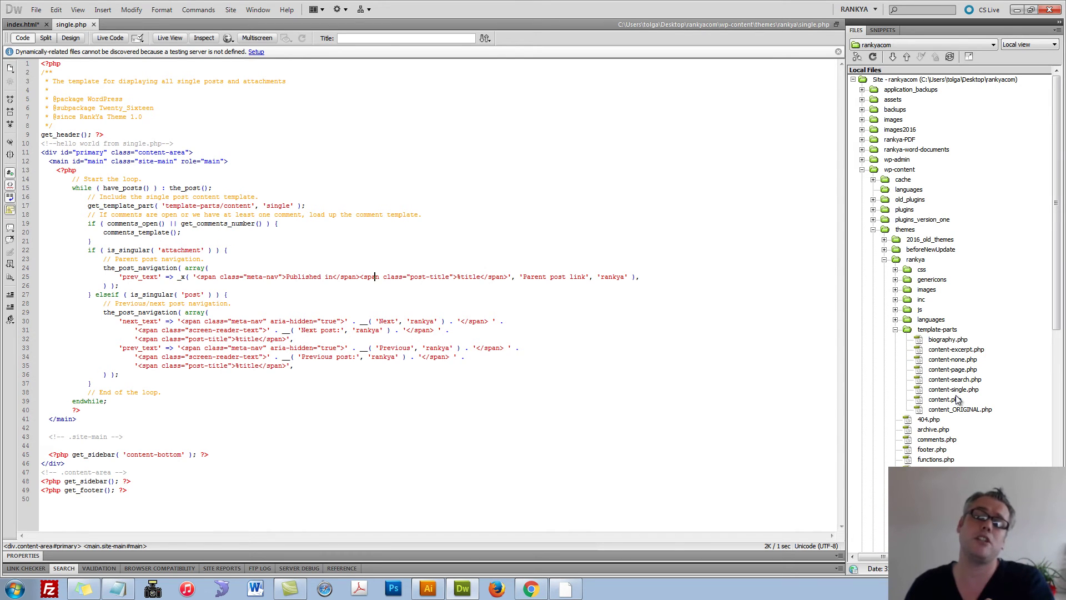
{"action": "left_click", "coordinate": [895, 299]}
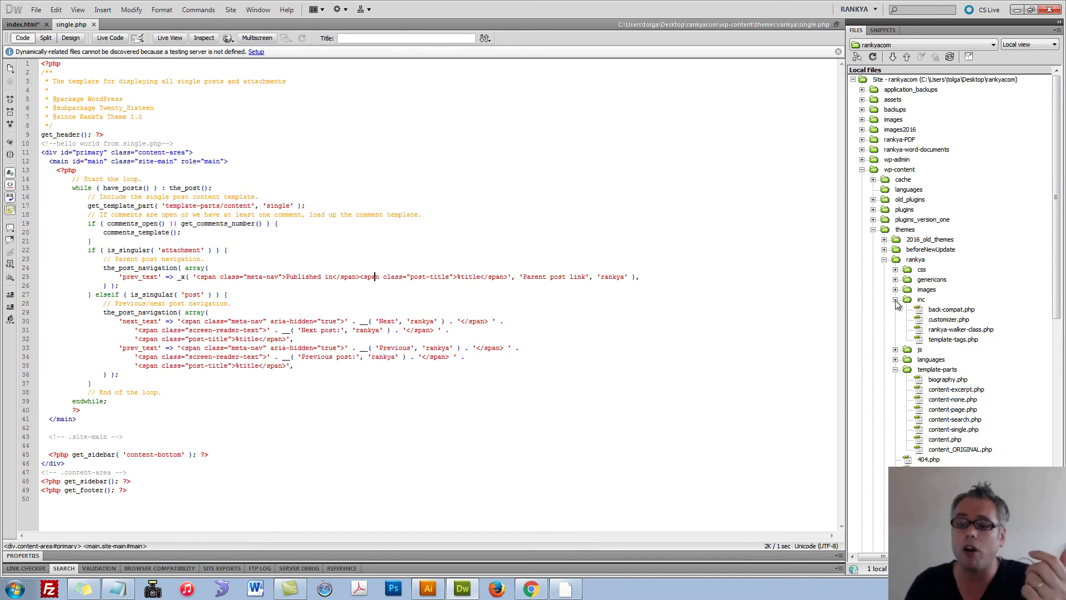
{"action": "double_click", "coordinate": [936, 339]}
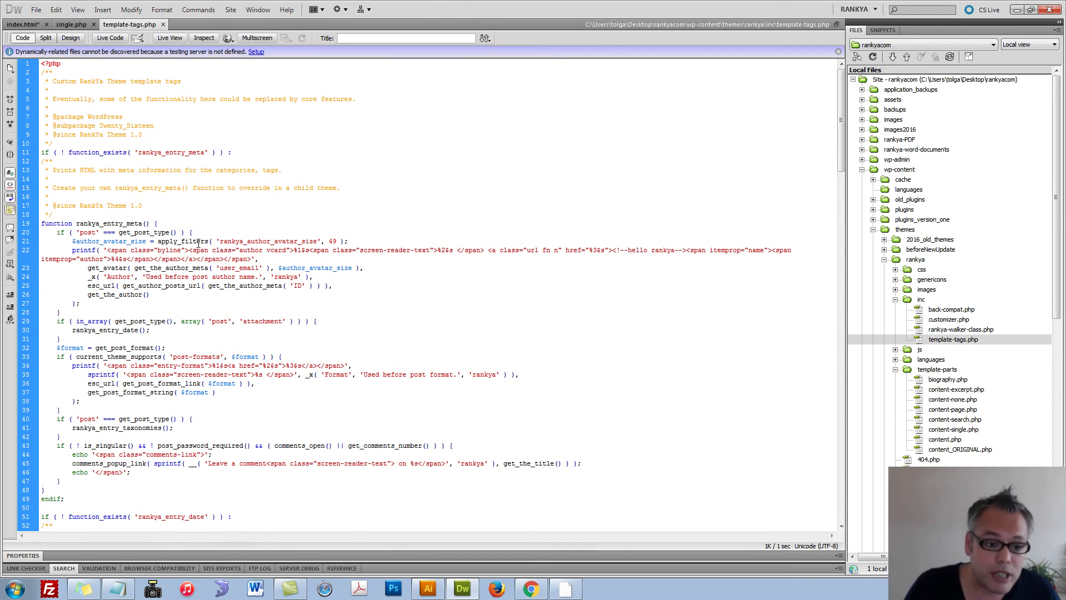
{"action": "left_click_drag", "start_coordinate": [138, 232], "coordinate": [333, 266]}
{"action": "left_click", "coordinate": [325, 285]}
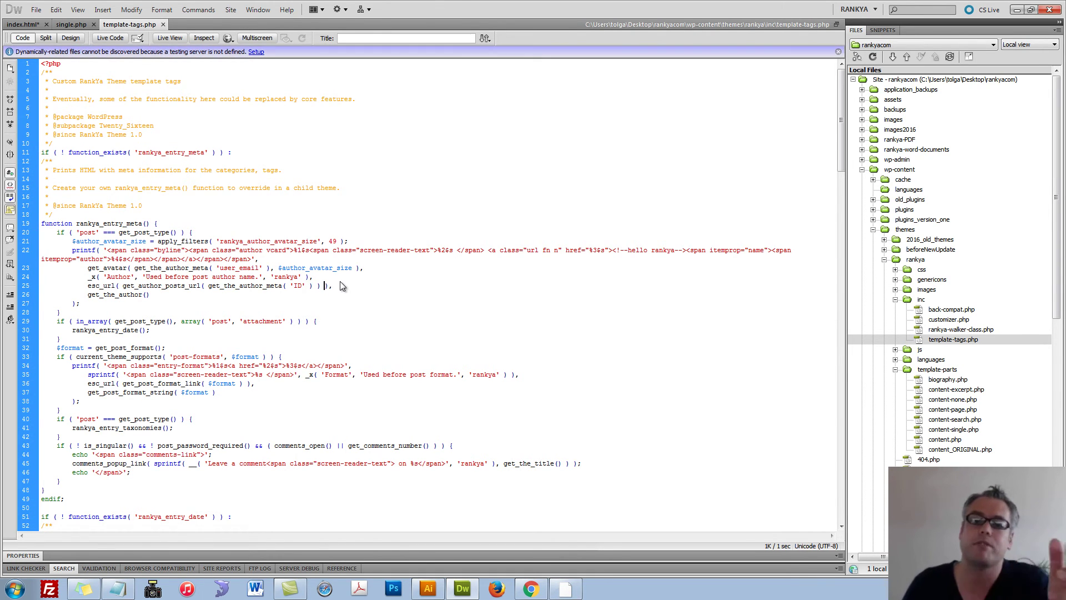
{"action": "right_click", "coordinate": [414, 272]}
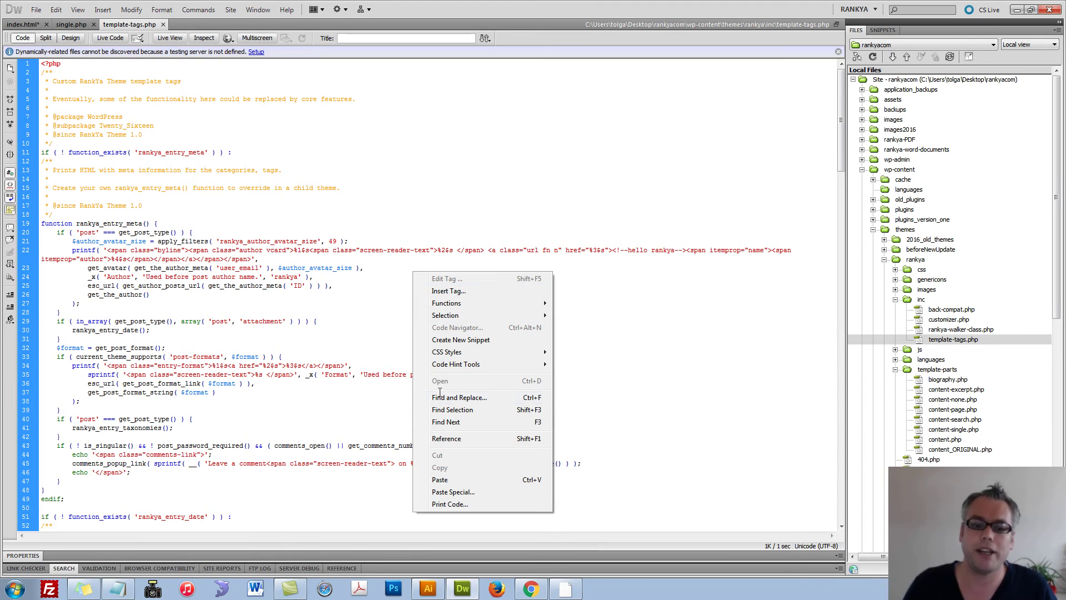
{"action": "left_click", "coordinate": [523, 260]}
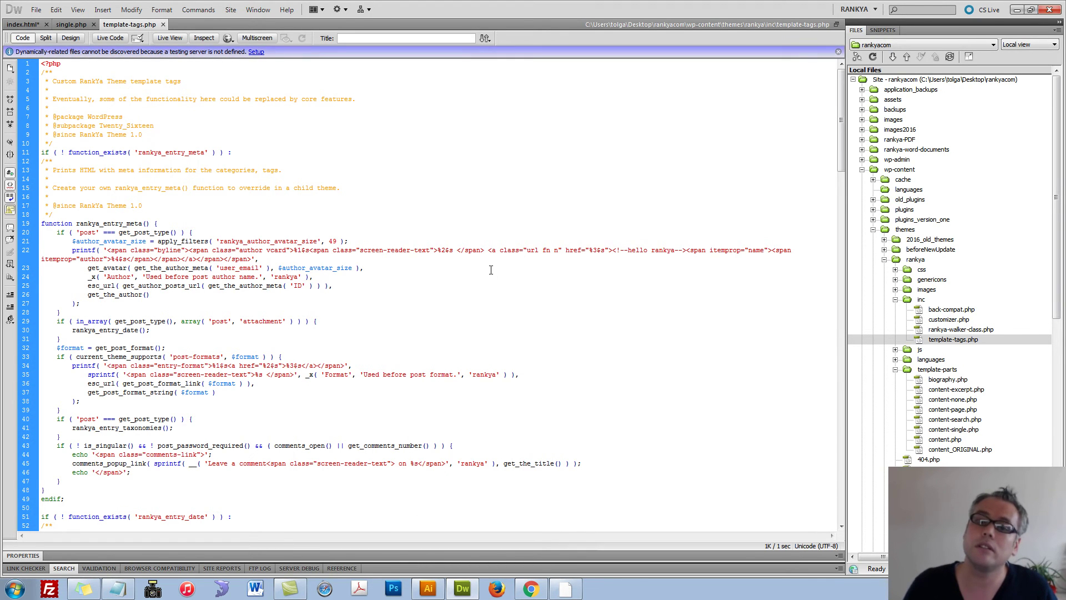
Switch to Chrome, go to the "How to Rank for a Keyword Fast" post, and inspect its post date markup in the developer tools
{"action": "left_click", "coordinate": [533, 585]}
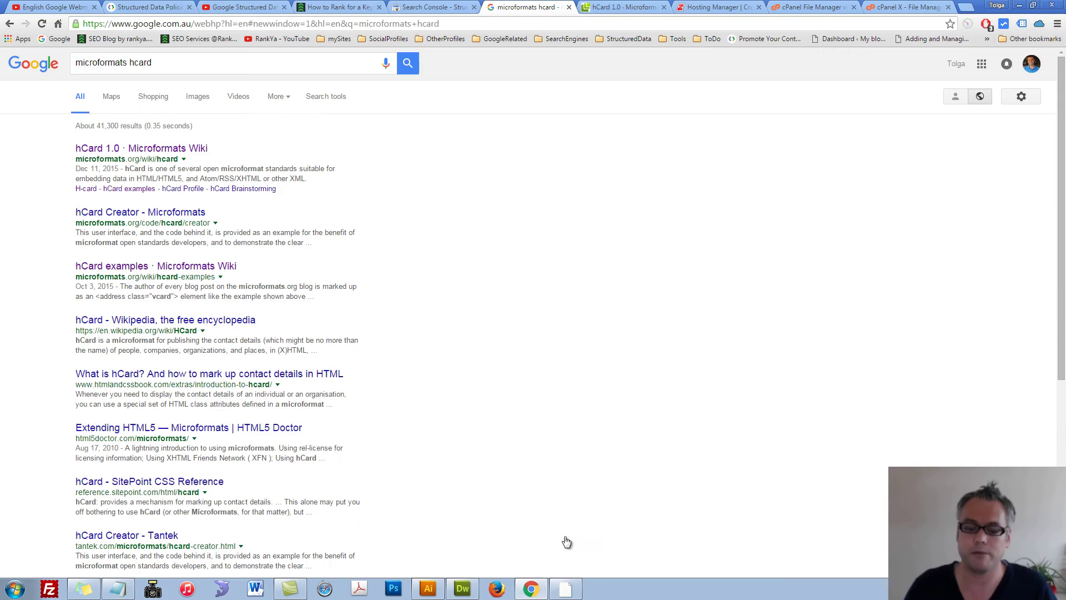
{"action": "left_click", "coordinate": [339, 6]}
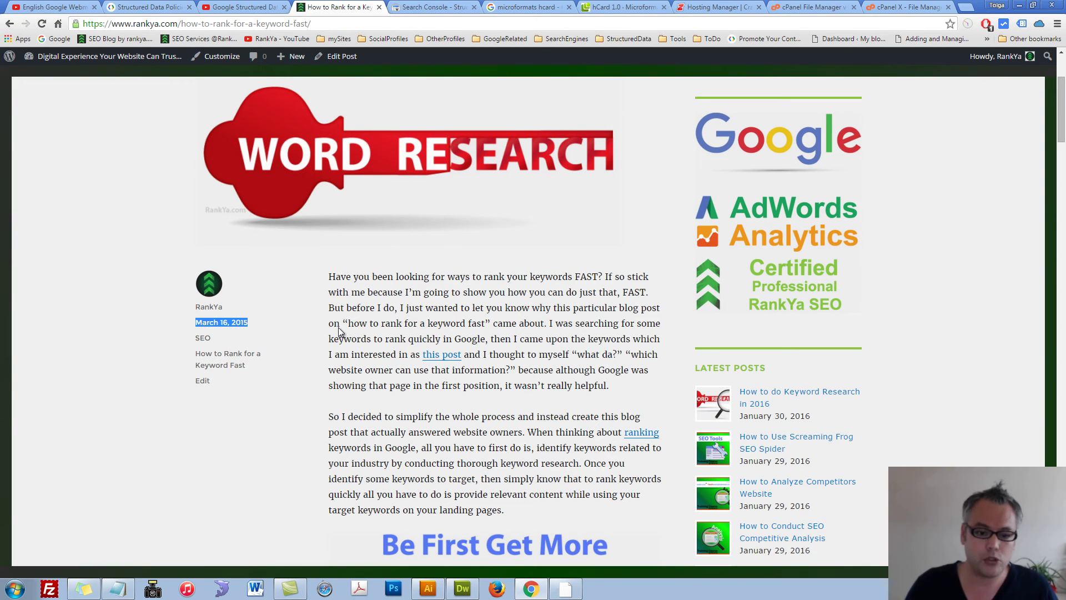
{"action": "left_click", "coordinate": [215, 317]}
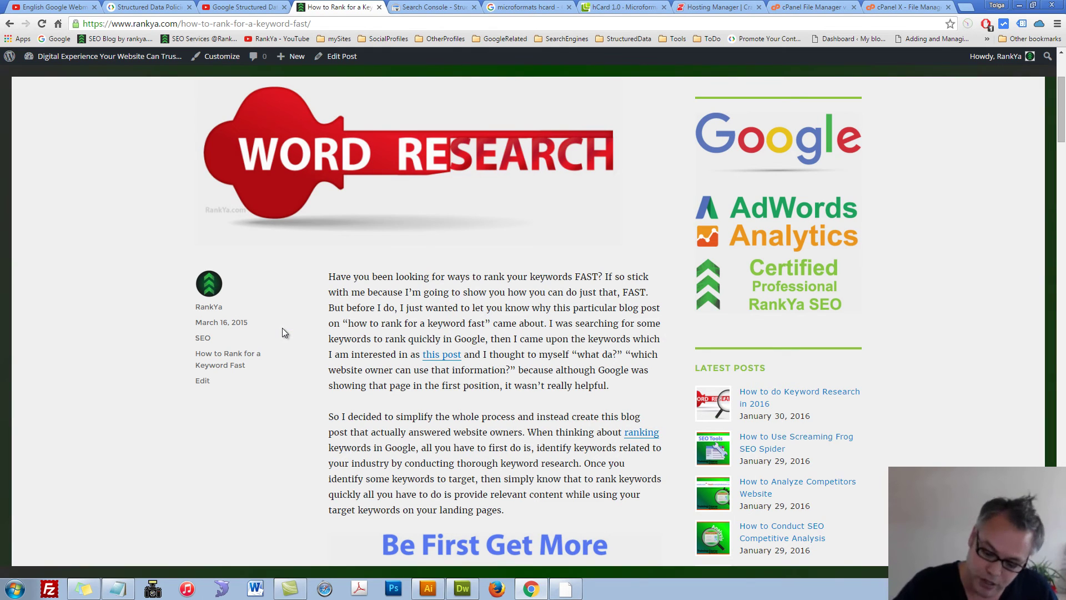
{"action": "key", "text": "ctrl+shift+i"}
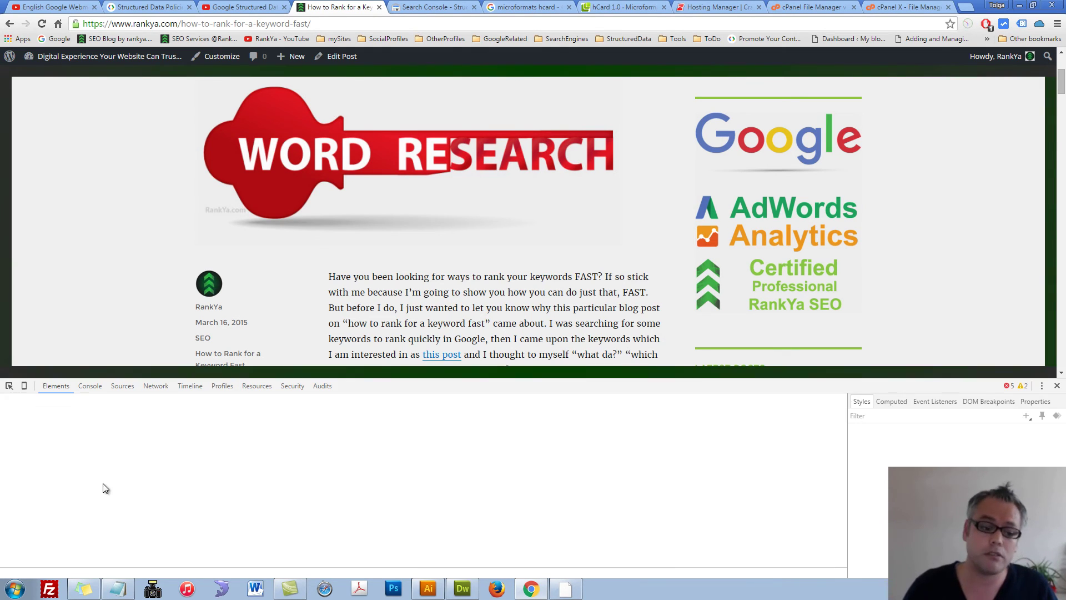
{"action": "left_click", "coordinate": [8, 388]}
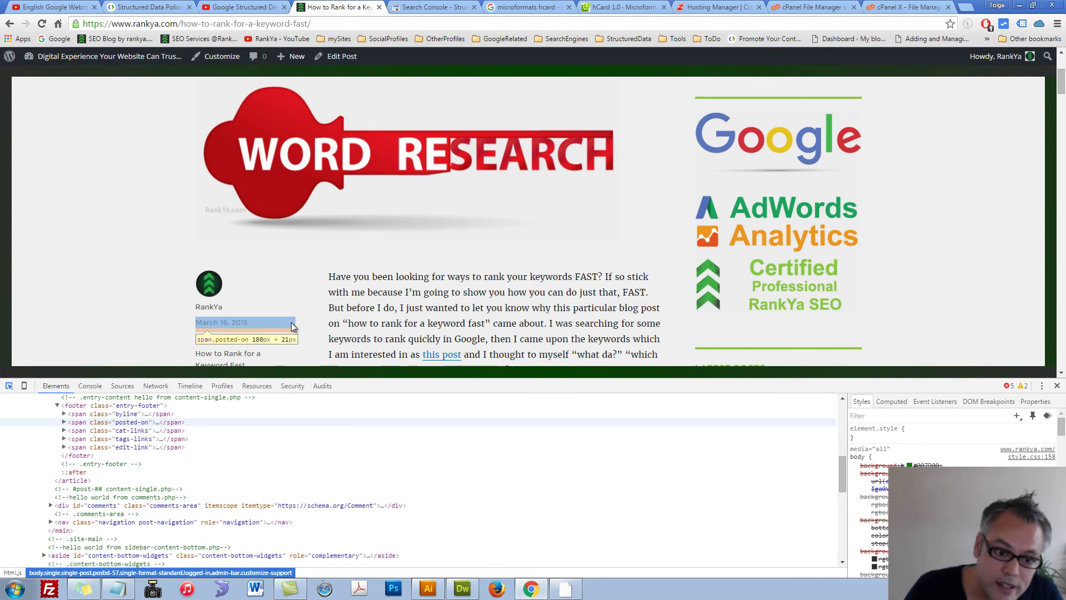
{"action": "left_click", "coordinate": [278, 322]}
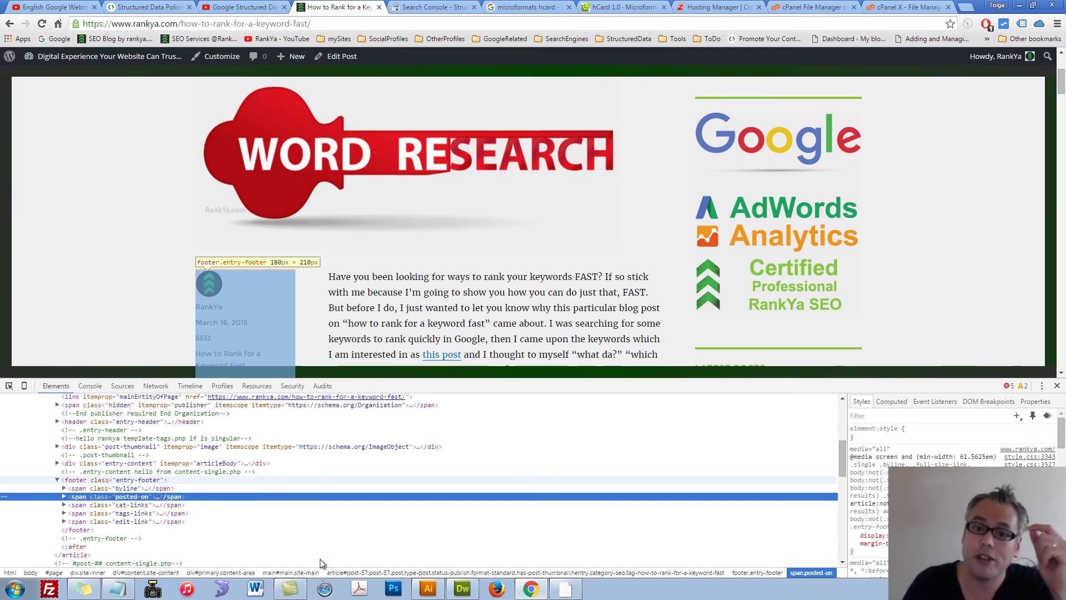
Switch to Dreamweaver and examine the "url fn n" class on the byline link in template-tags.php
{"action": "left_click", "coordinate": [462, 590]}
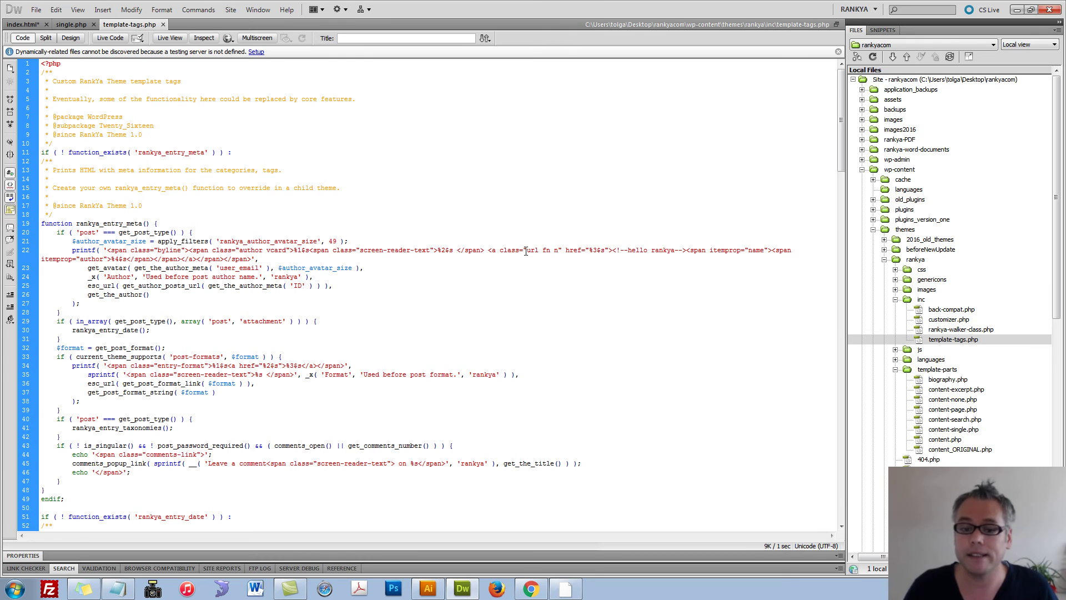
{"action": "left_click_drag", "start_coordinate": [526, 250], "coordinate": [557, 246]}
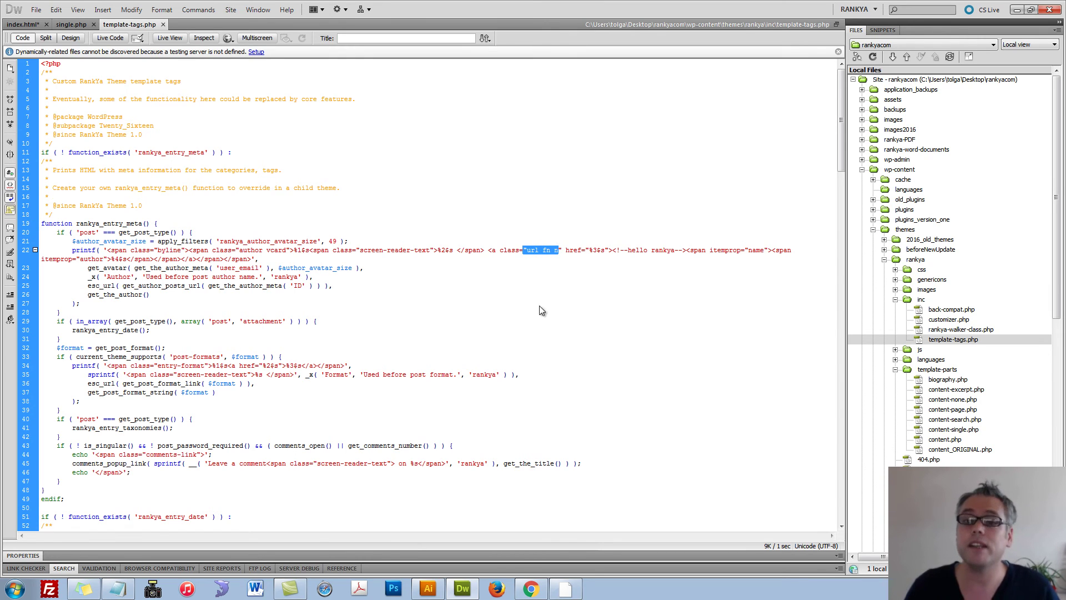
{"action": "left_click", "coordinate": [530, 253]}
{"action": "left_click_drag", "start_coordinate": [527, 250], "coordinate": [556, 251]}
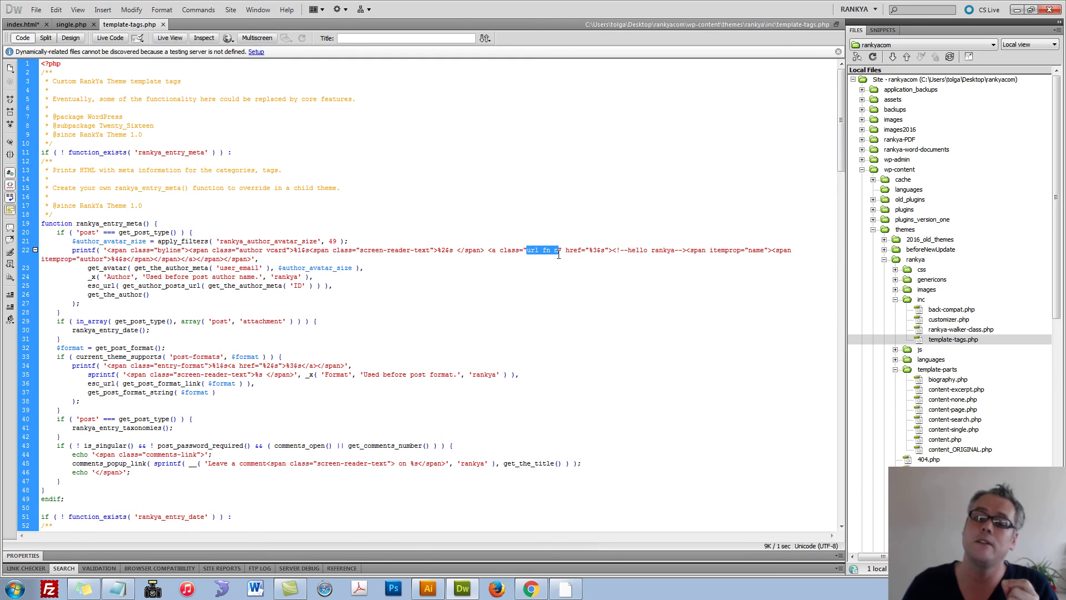
{"action": "left_click", "coordinate": [559, 254]}
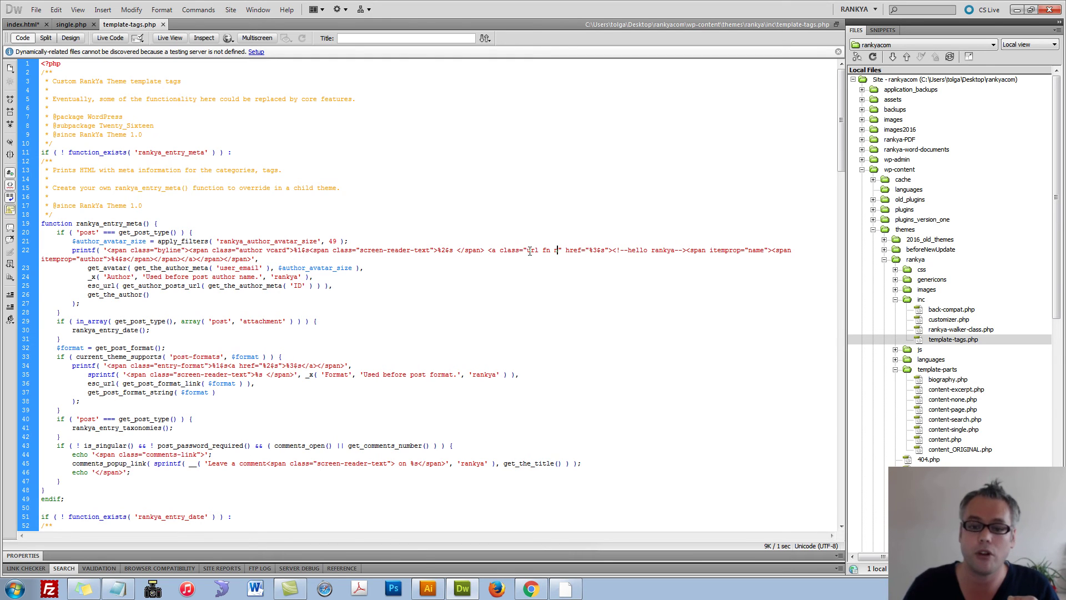
Switch to Chrome and check the hcard entry in Search Console's Structured Data overview
{"action": "left_click", "coordinate": [531, 589]}
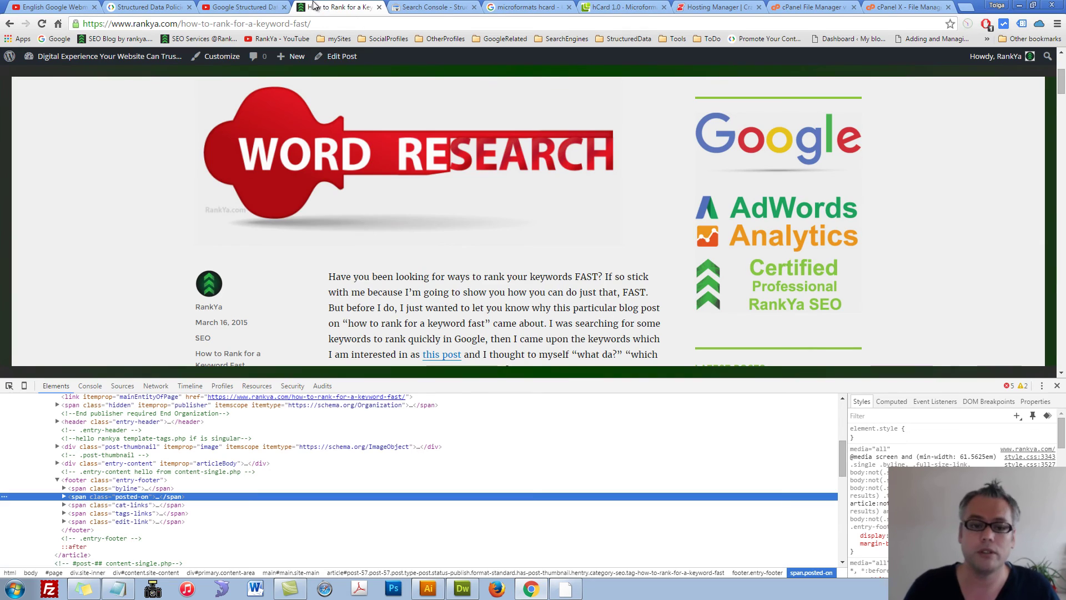
{"action": "left_click", "coordinate": [435, 7]}
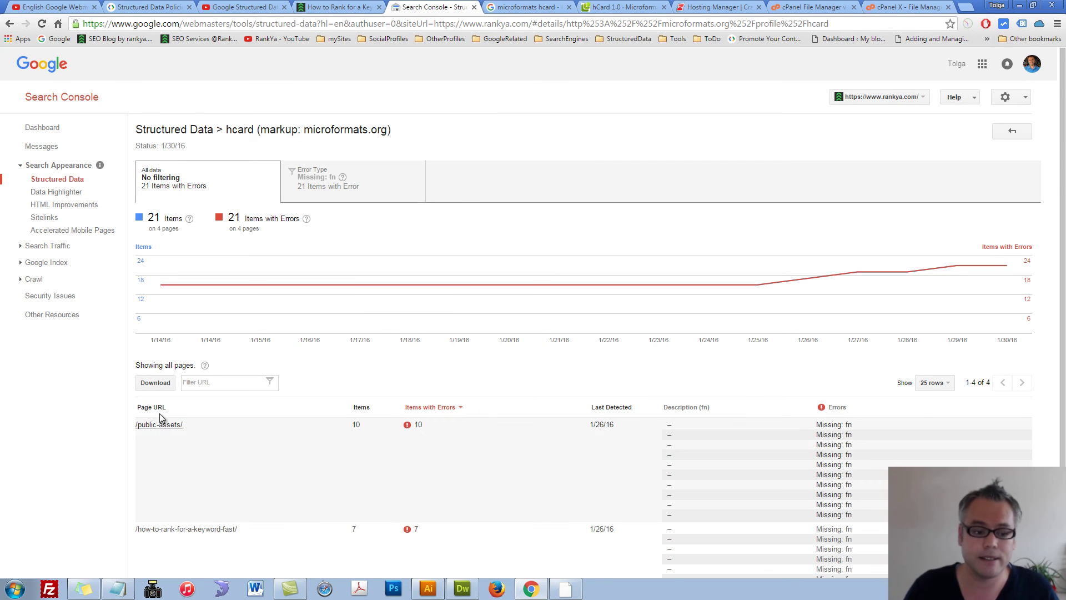
{"action": "left_click", "coordinate": [61, 178]}
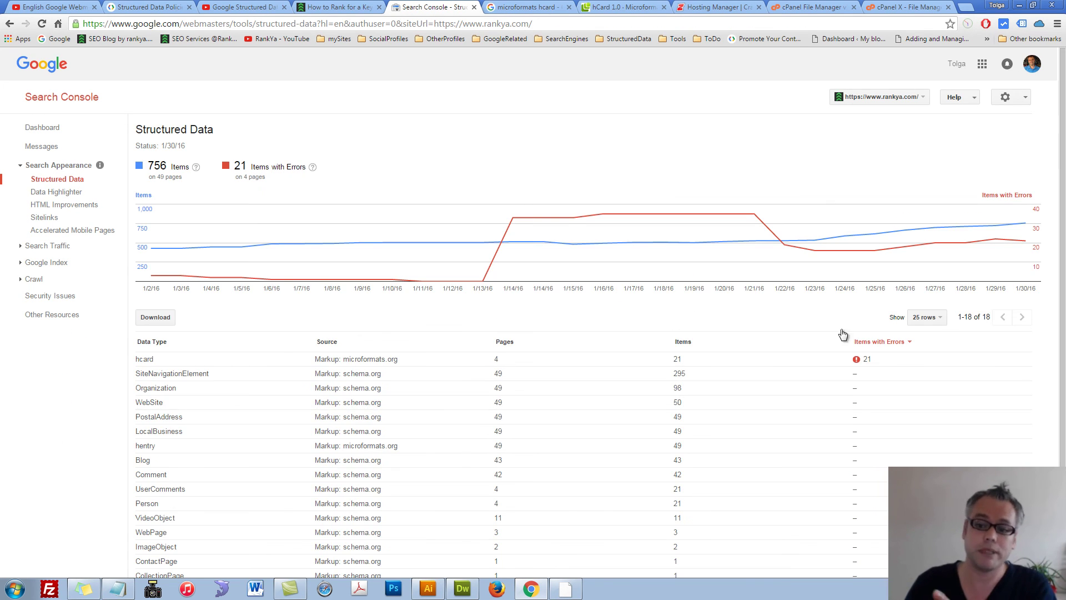
{"action": "left_click", "coordinate": [145, 359]}
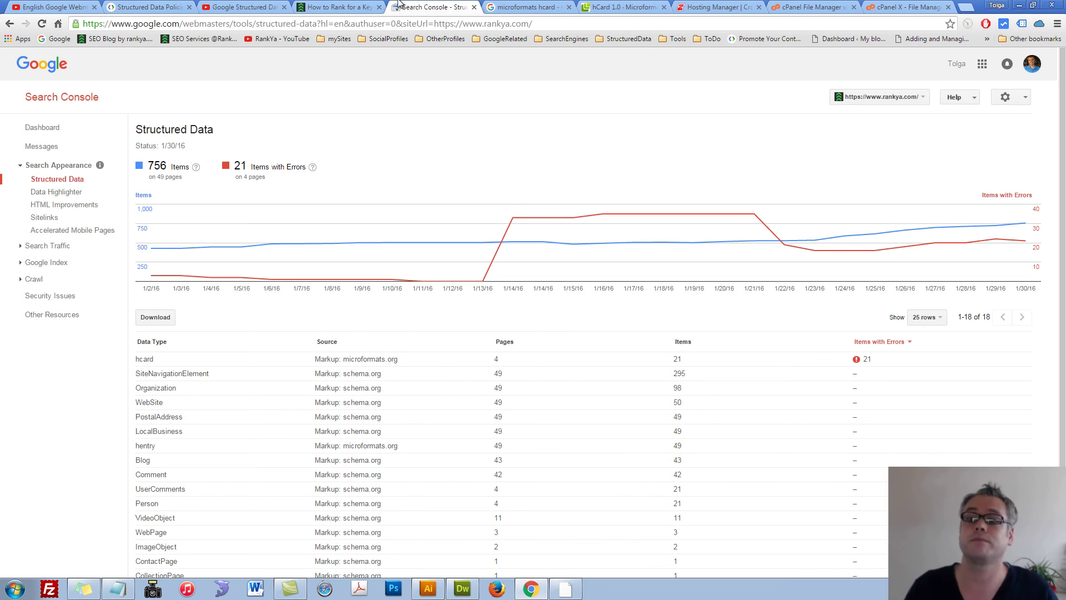
Copy the web address of the "How to Rank for a Keyword Fast" post
{"action": "left_click", "coordinate": [336, 7]}
{"action": "left_click", "coordinate": [261, 24]}
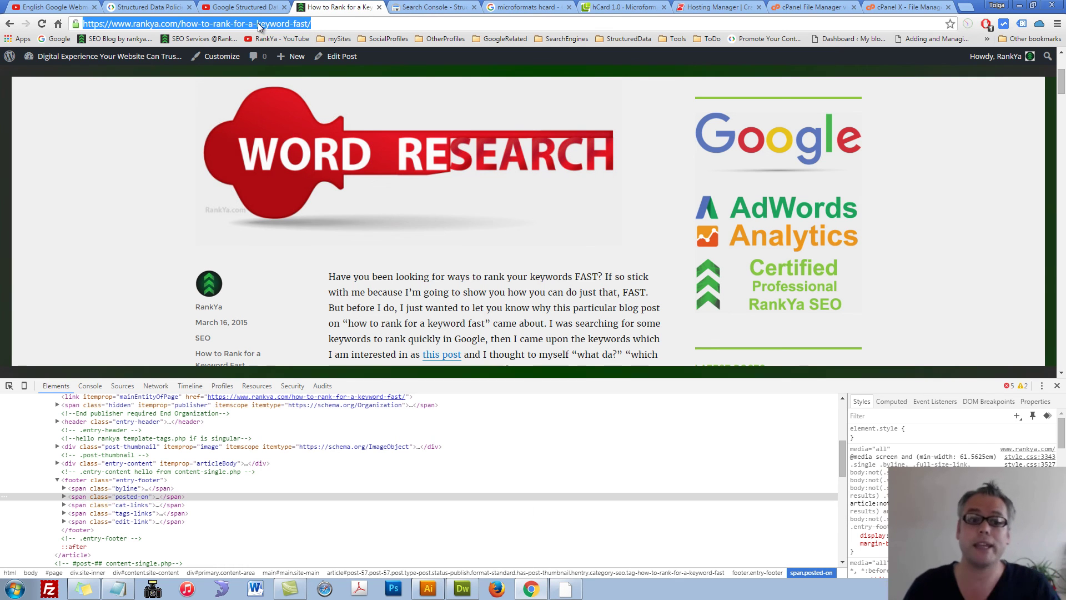
{"action": "right_click", "coordinate": [259, 24]}
{"action": "left_click", "coordinate": [278, 64]}
Open Google's Structured Data Testing Tool in a new tab and validate the copied post URL
{"action": "key", "text": "ctrl+t"}
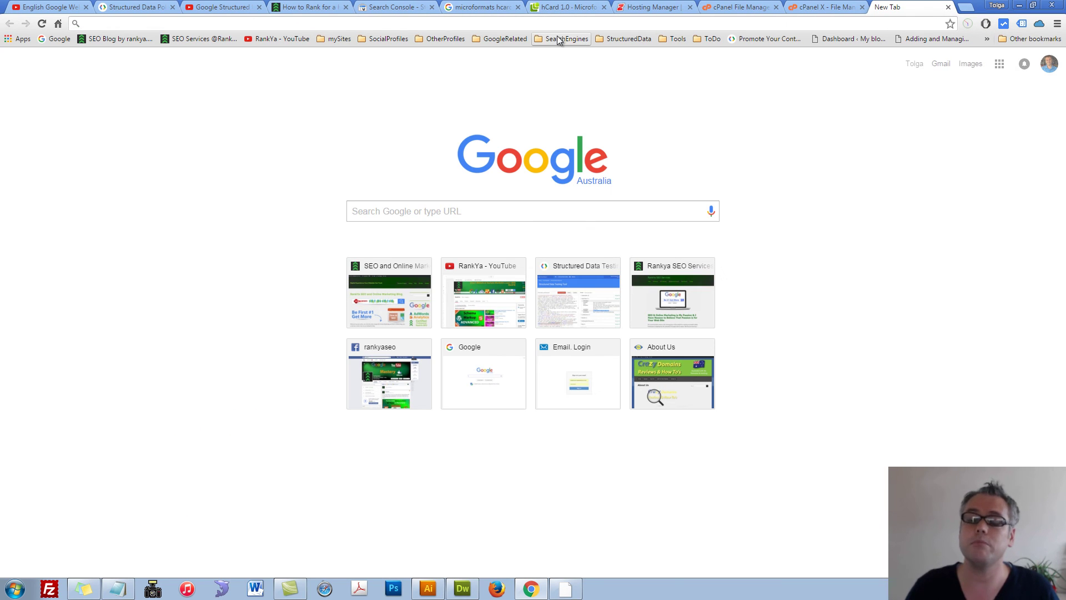
{"action": "left_click", "coordinate": [630, 40]}
{"action": "left_click", "coordinate": [632, 53]}
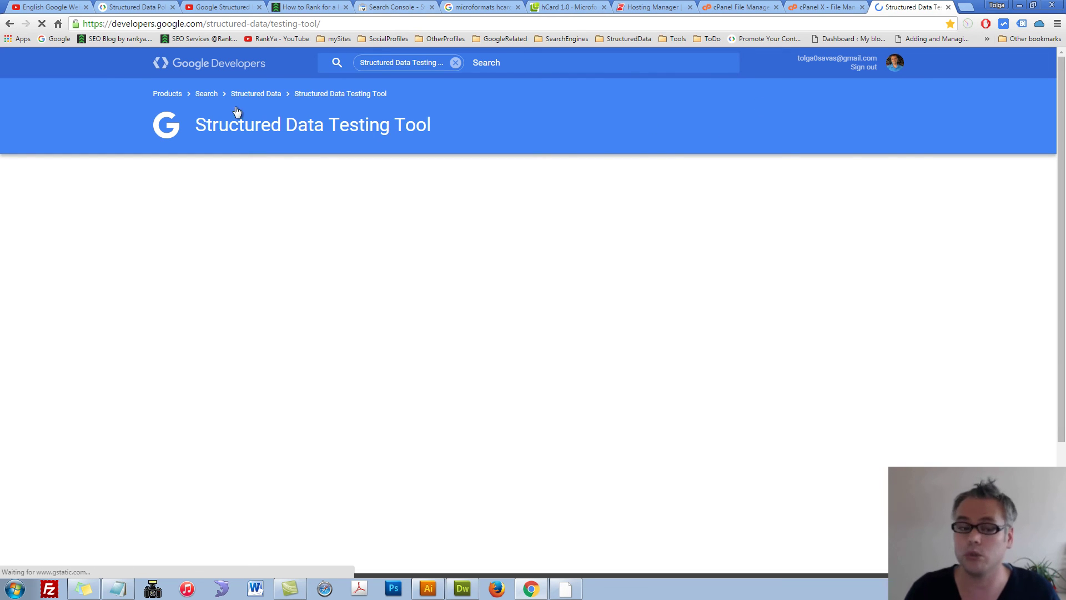
{"action": "left_click", "coordinate": [183, 196]}
{"action": "key", "text": "ctrl+v"}
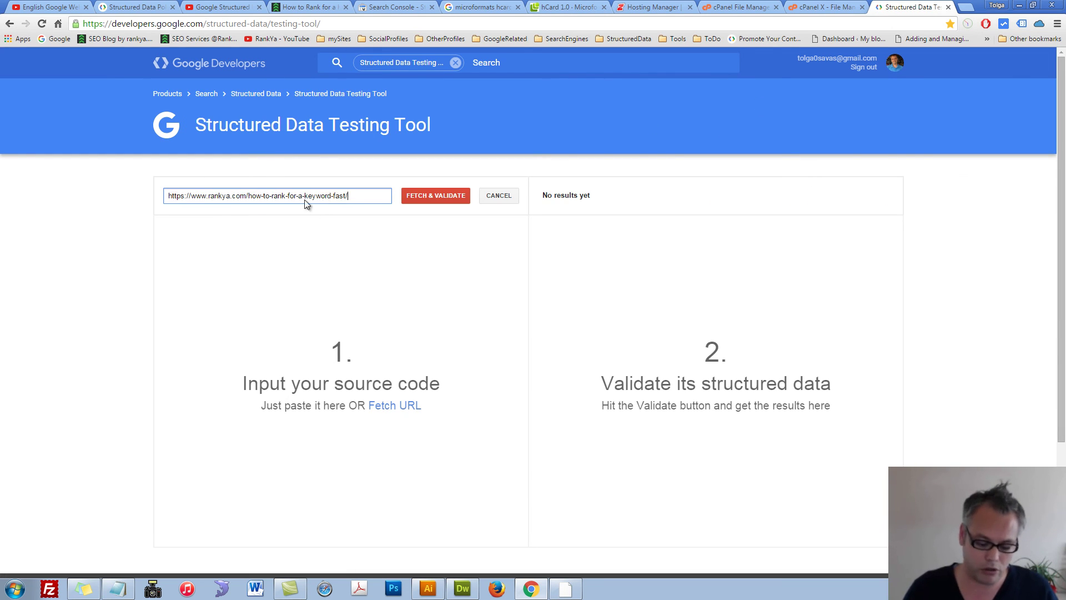
{"action": "left_click", "coordinate": [421, 198]}
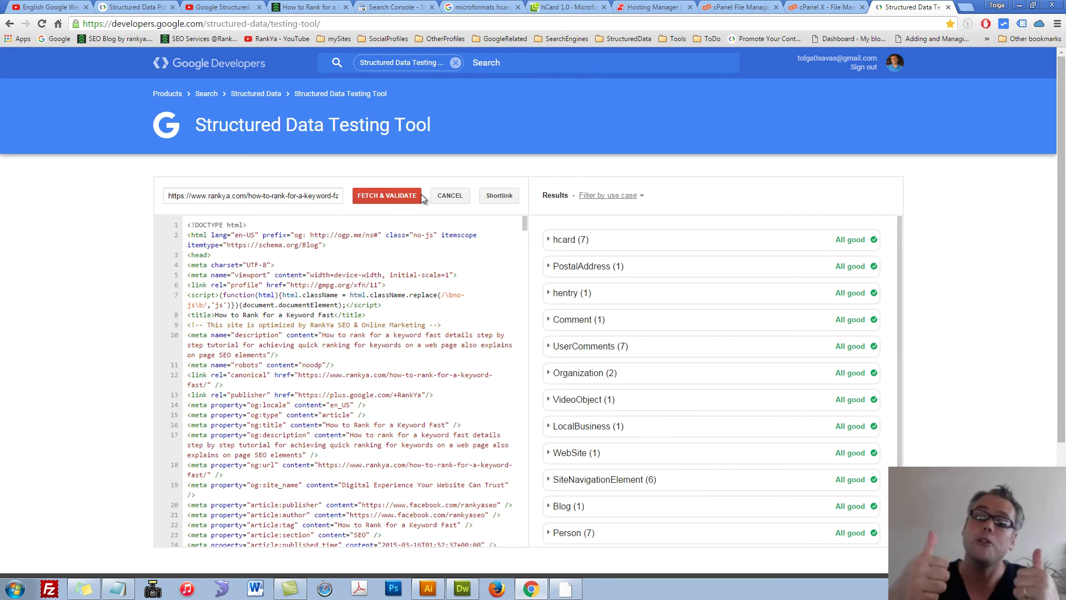
Examine the hcard validation results, Search Console's Structured Data overview and the "Google Structured Data & HTML5" YouTube playlist
{"action": "left_click", "coordinate": [548, 242]}
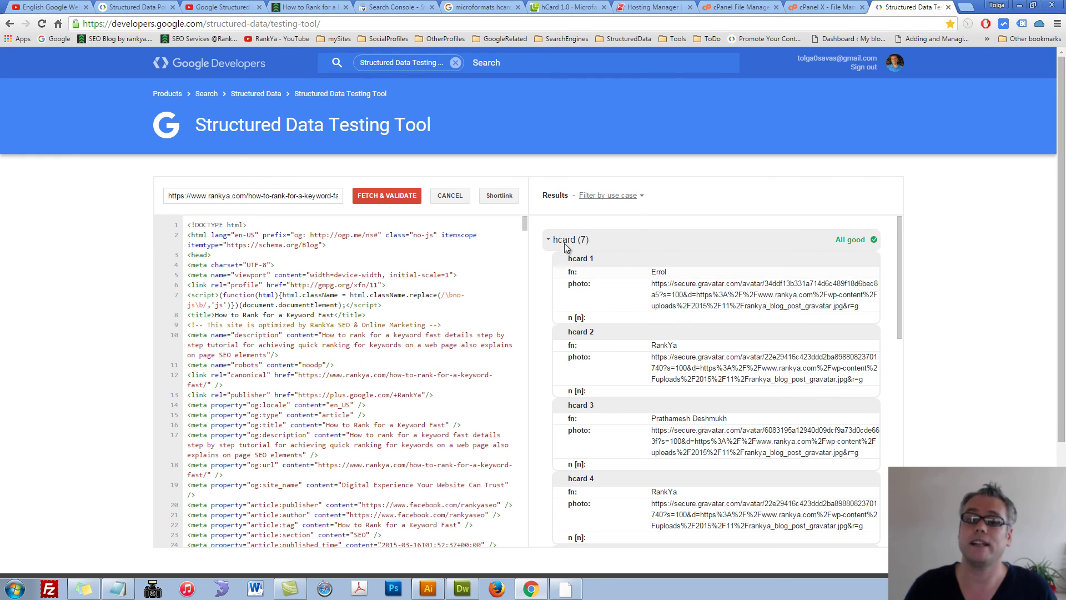
{"action": "left_click", "coordinate": [566, 244]}
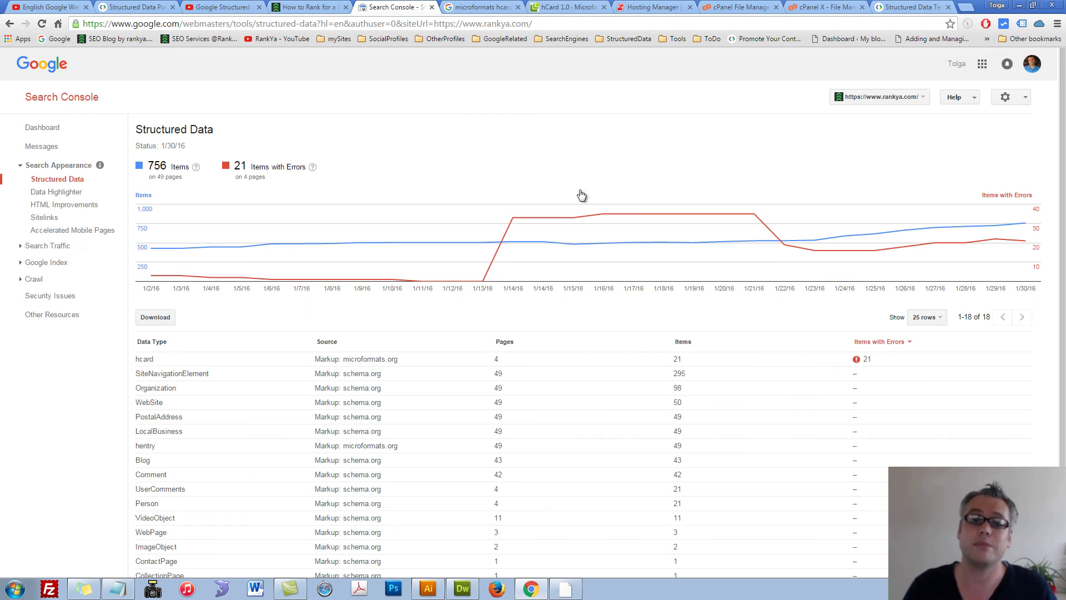
{"action": "left_click", "coordinate": [390, 7]}
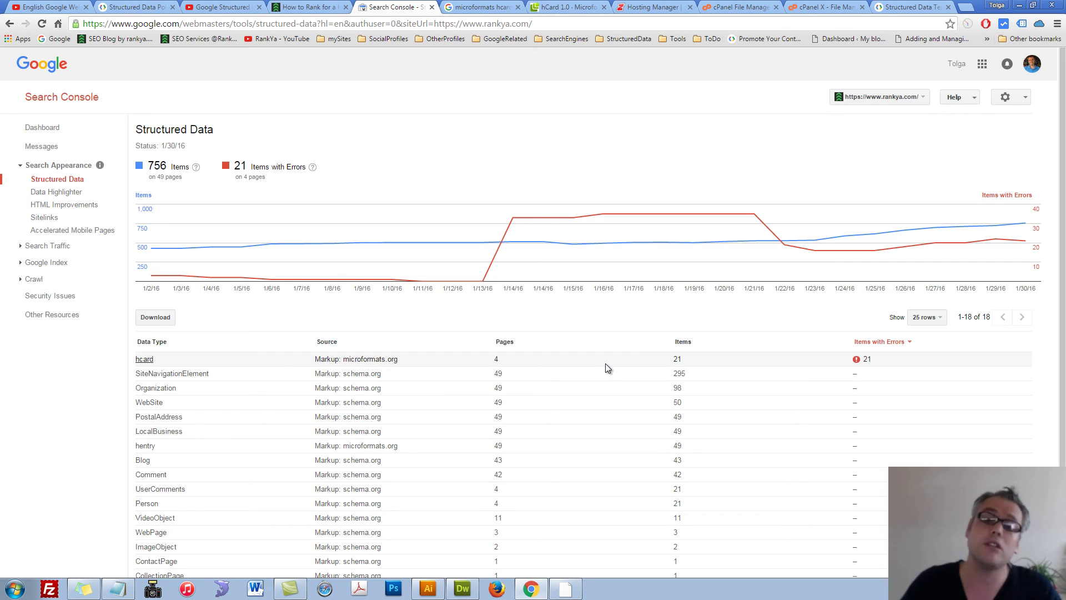
{"action": "left_click", "coordinate": [218, 8]}
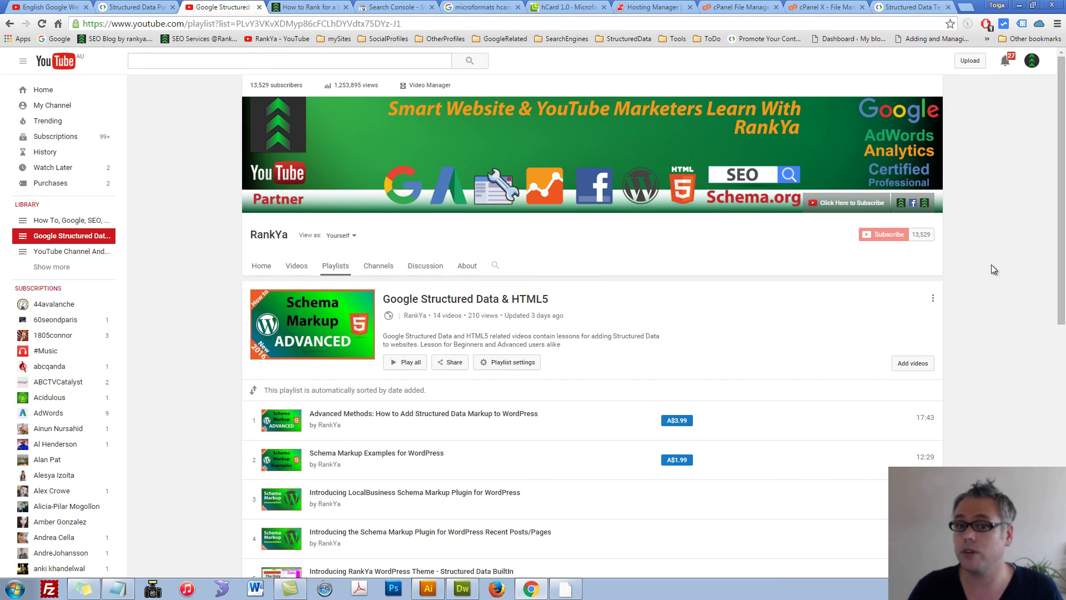